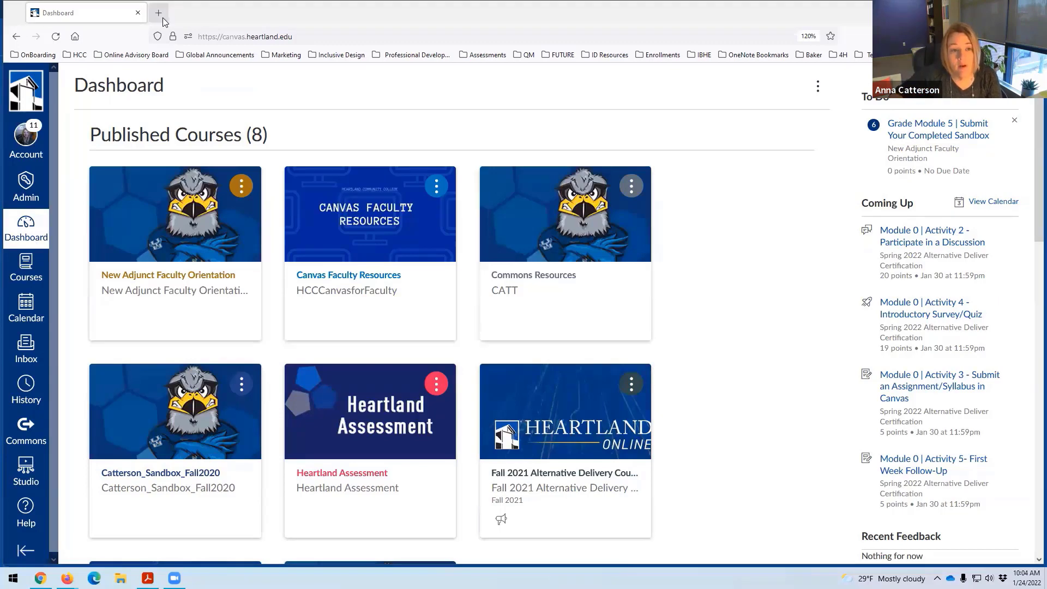
Step: Open the Heartland Community College YuJa site, heartland.yuja.com, in a new browser tab
key("ctrl+t")
type("y")
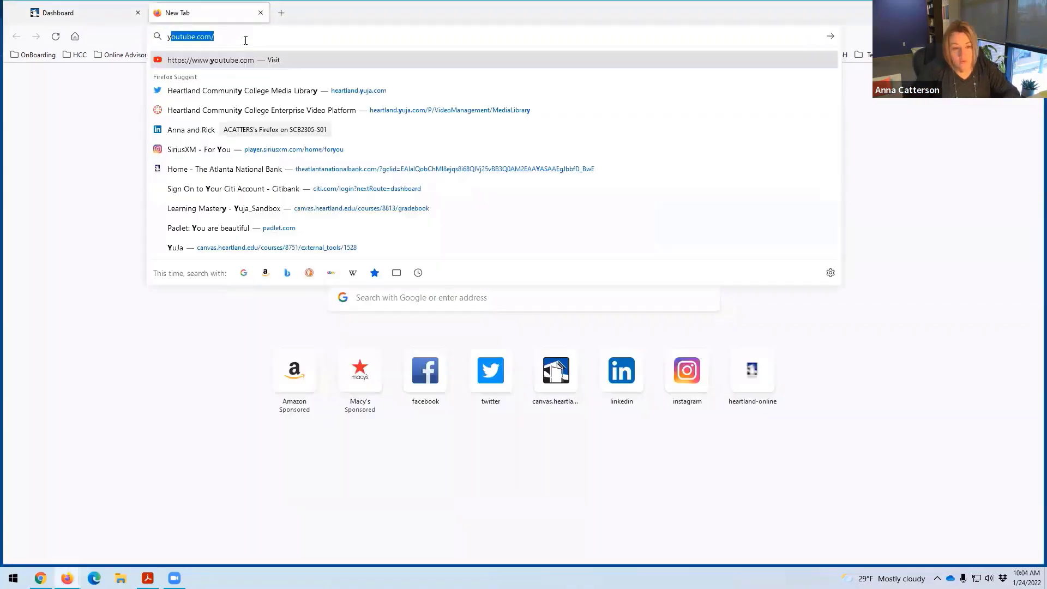
type("uja")
key("Down")
key("Down")
key("Down")
key("Down")
key("Down")
key("Down")
key("Down")
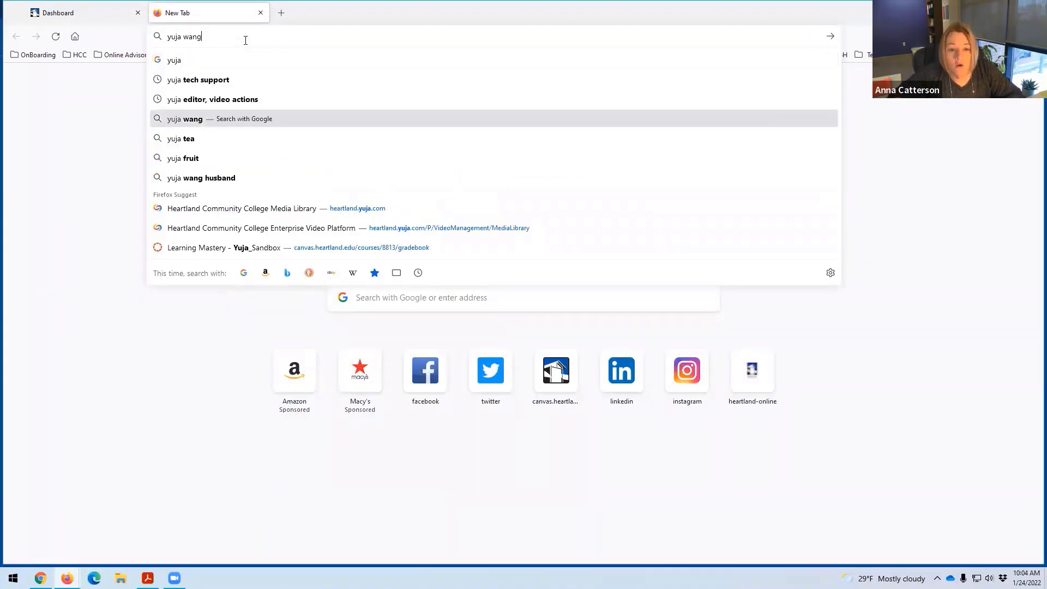
key("Return")
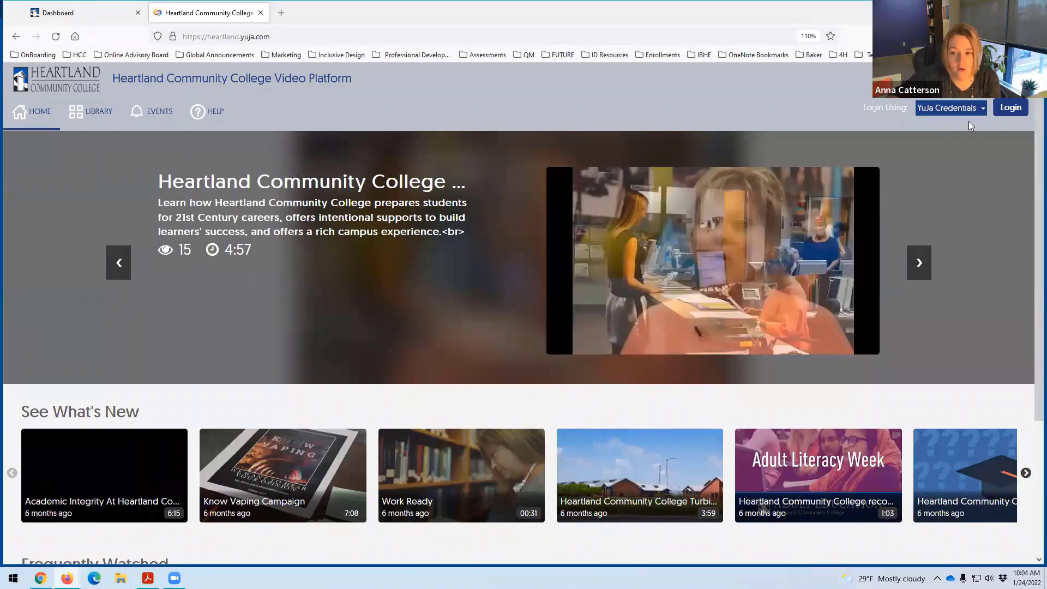
Step: Log in to the video platform using the Heartland Community College Single-Sign-On option
left_click(983, 112)
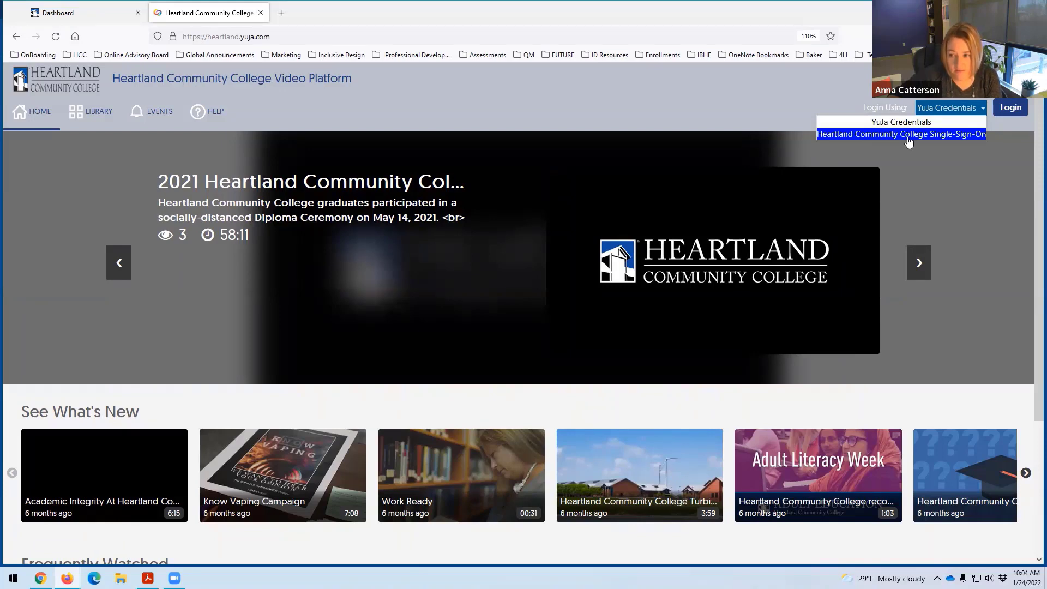
left_click(946, 124)
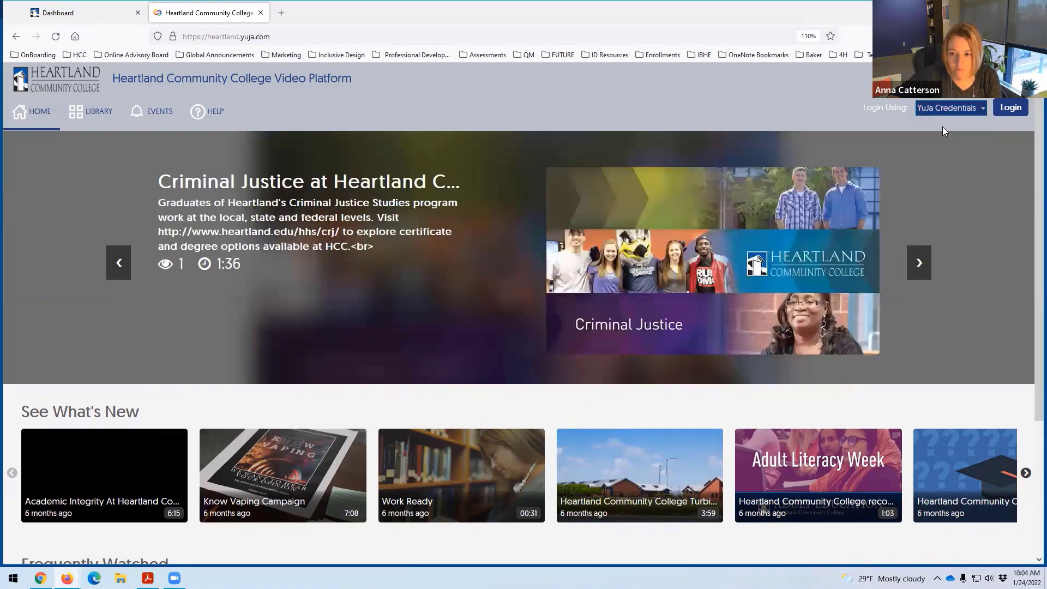
left_click(955, 118)
left_click(943, 133)
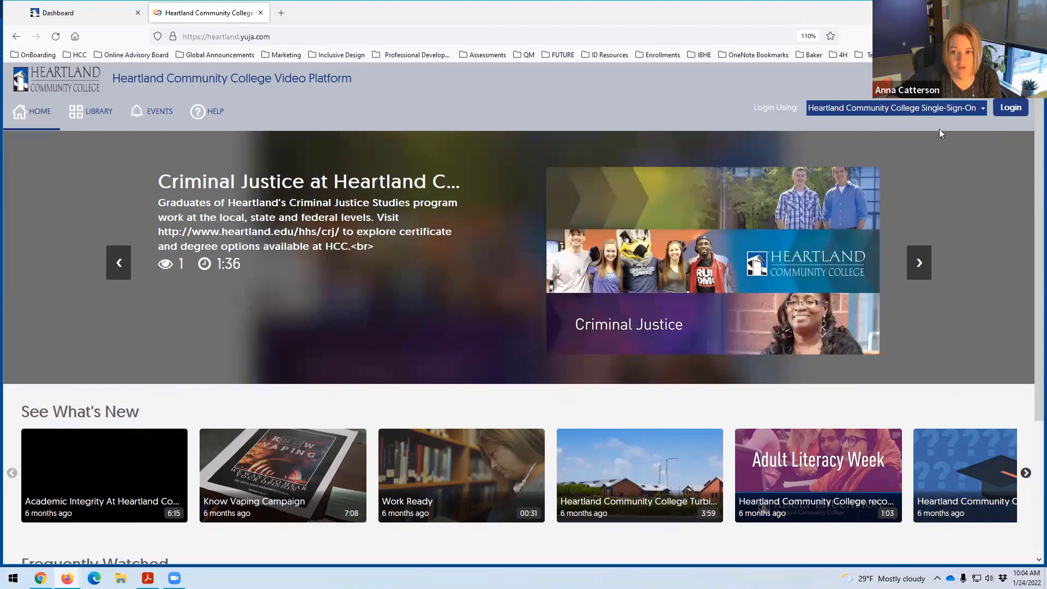
left_click(1011, 109)
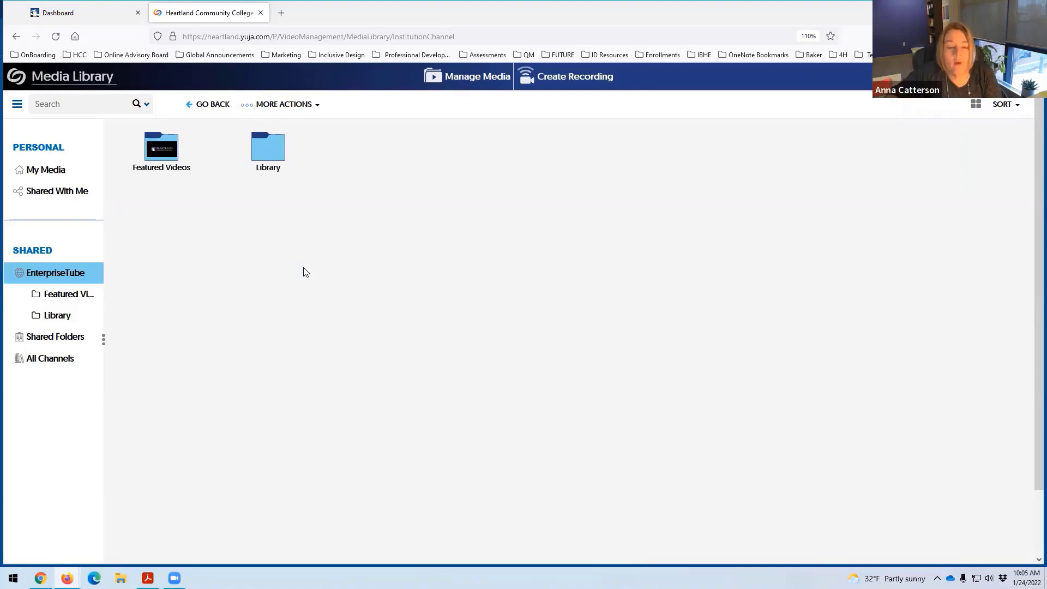
Step: Return to the Canvas dashboard and open the YuJa tool inside the Yuja_Sandbox course
left_click(67, 17)
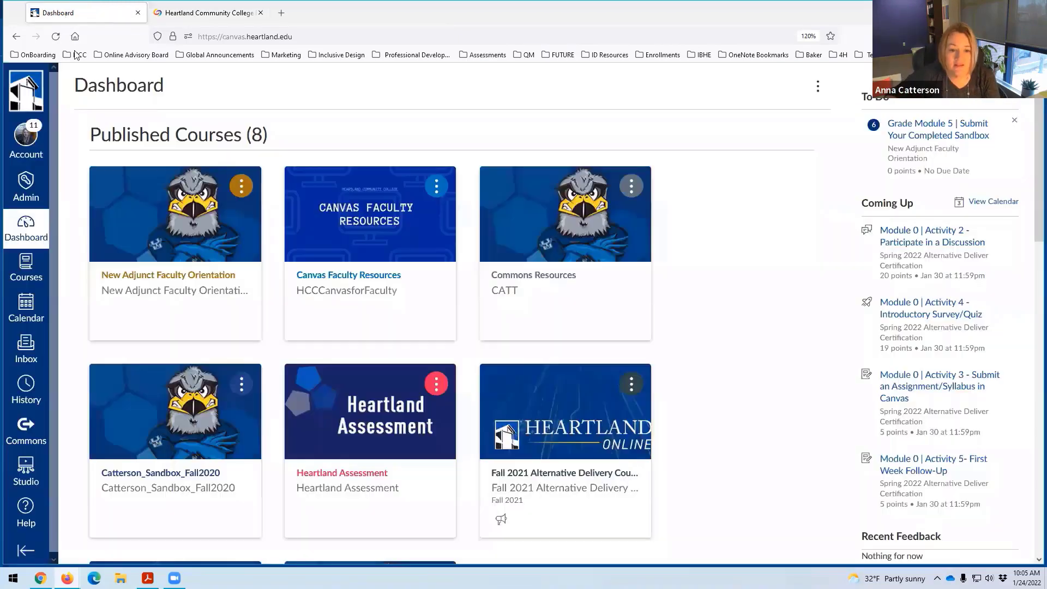
scroll(334, 381, "down", 2)
scroll(334, 381, "down", 3)
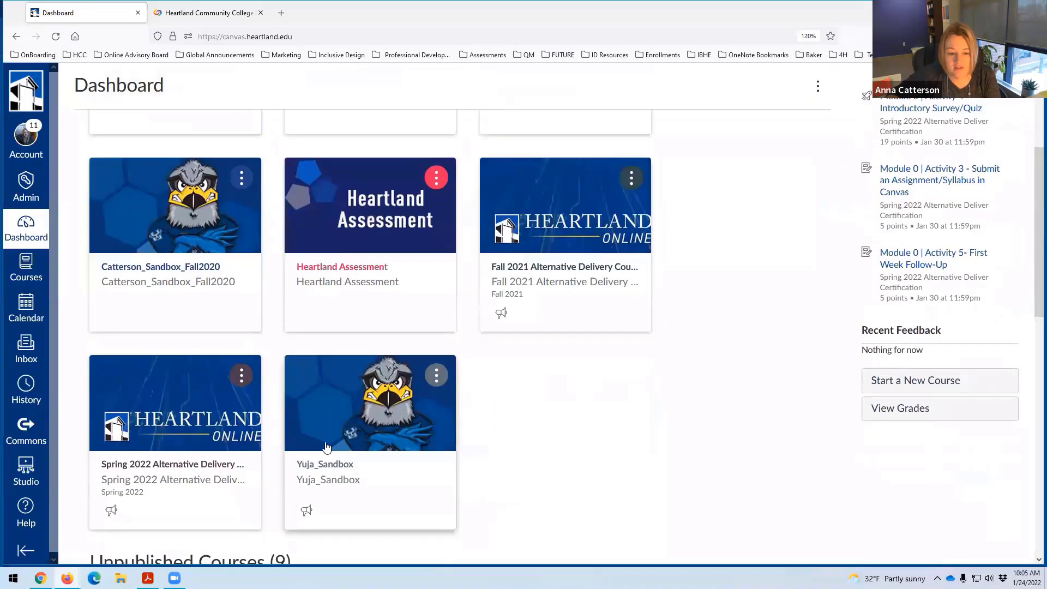
left_click(330, 453)
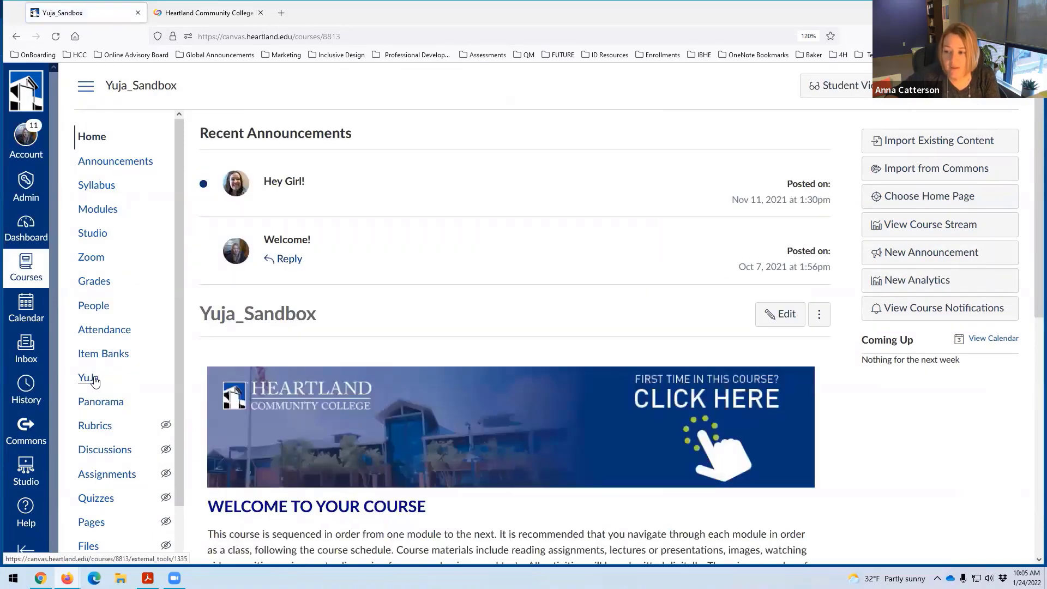
left_click(88, 383)
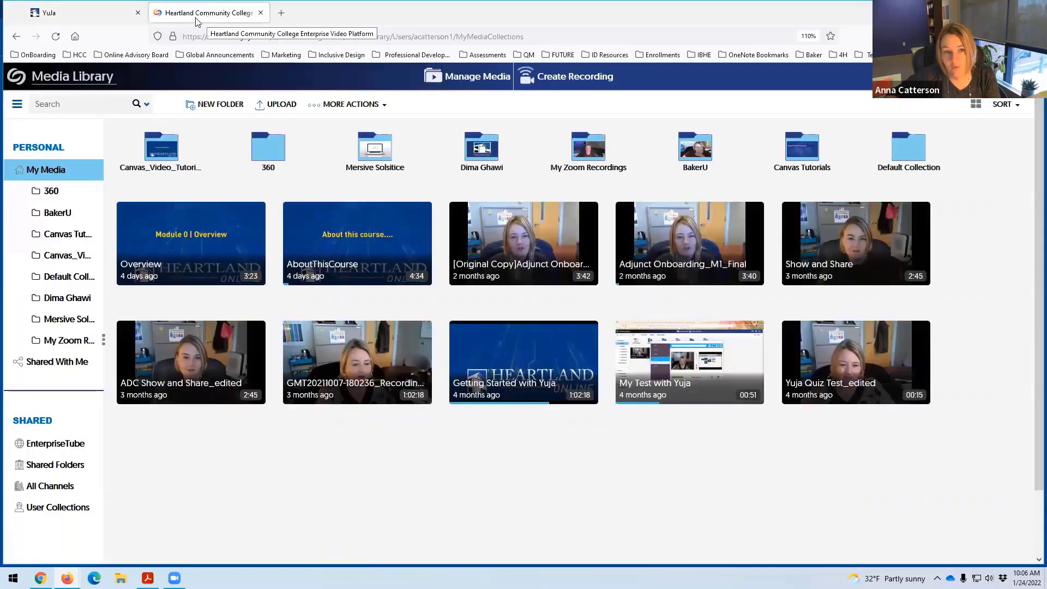
Step: In the Canvas-embedded Media Library, view the Shared With Me channel and go back to My Media
left_click(98, 15)
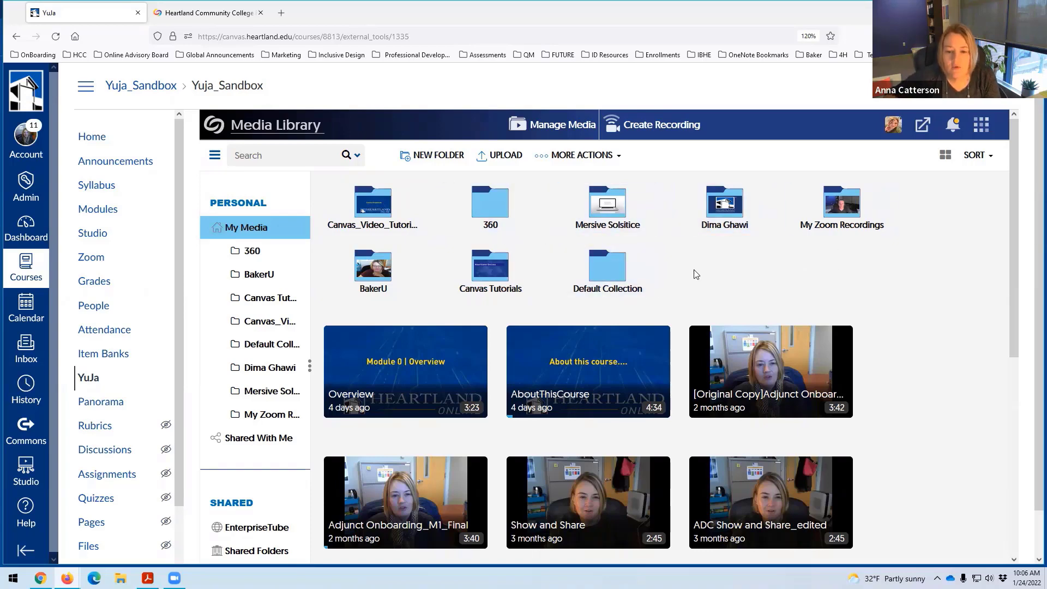
mouse_move(391, 380)
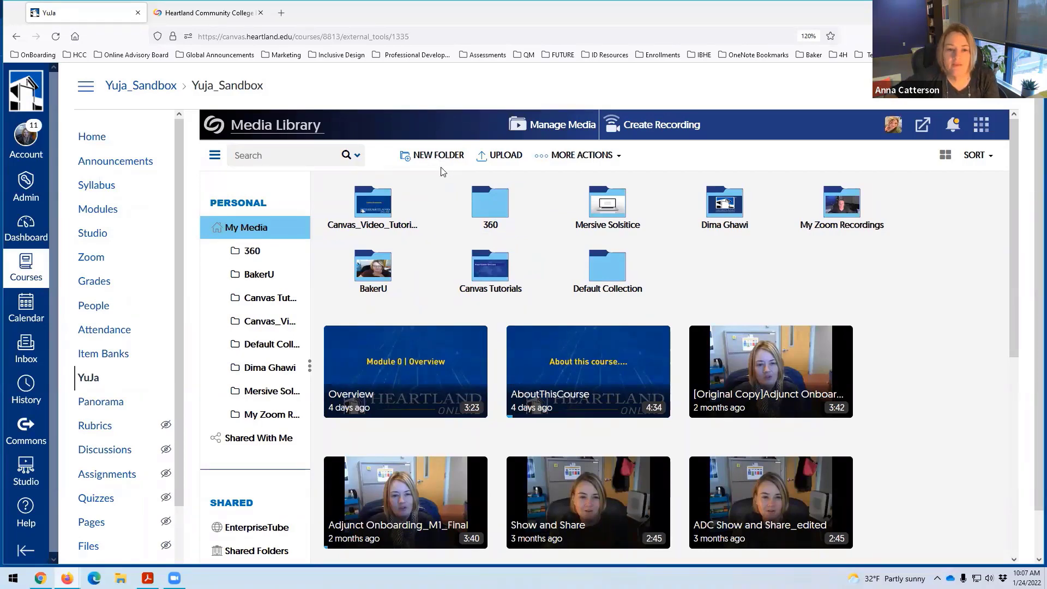
left_click(253, 230)
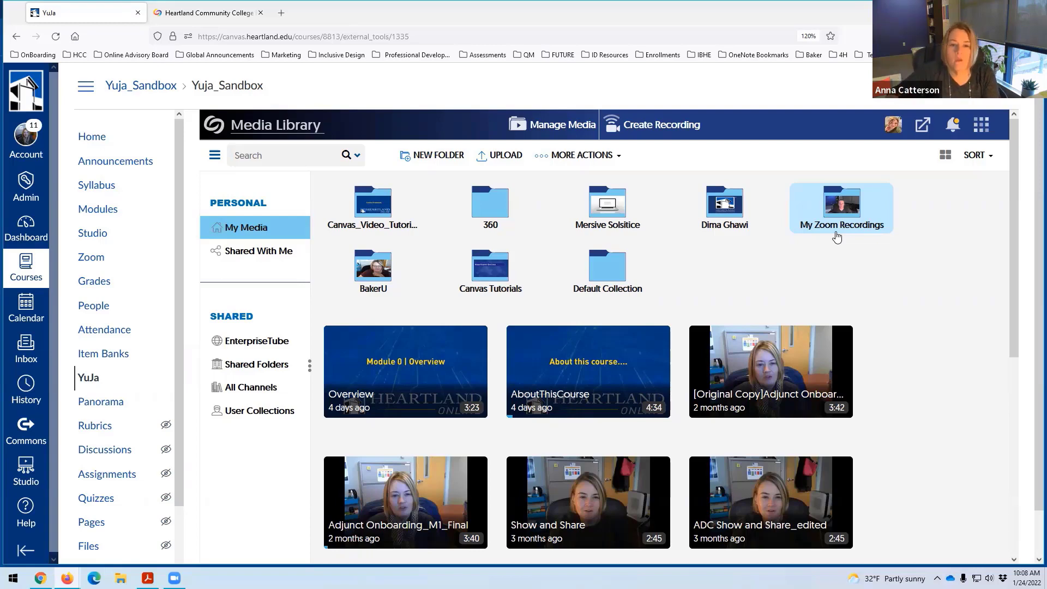
left_click(257, 255)
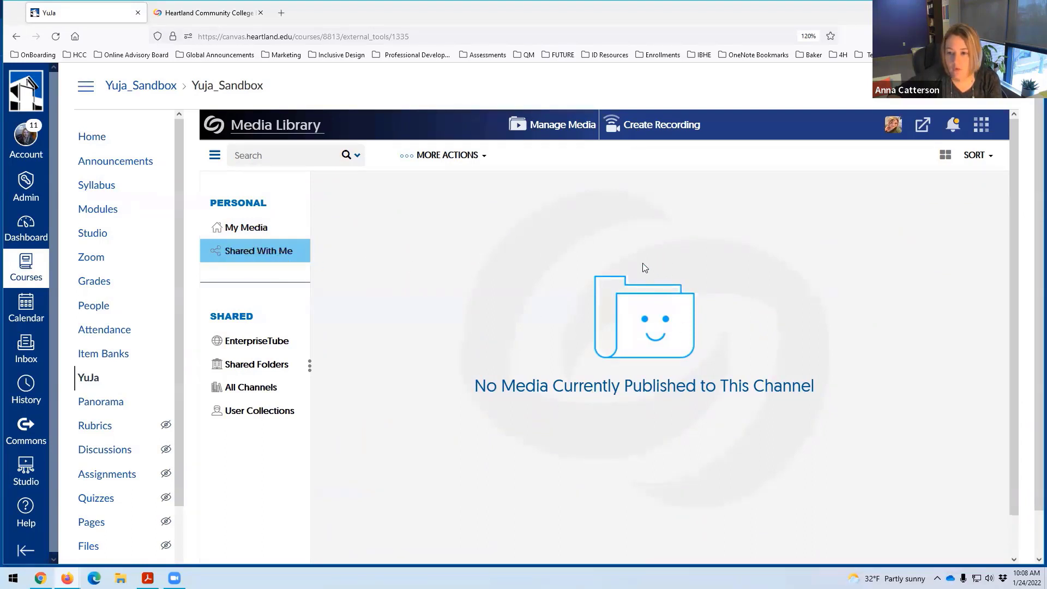
left_click(248, 229)
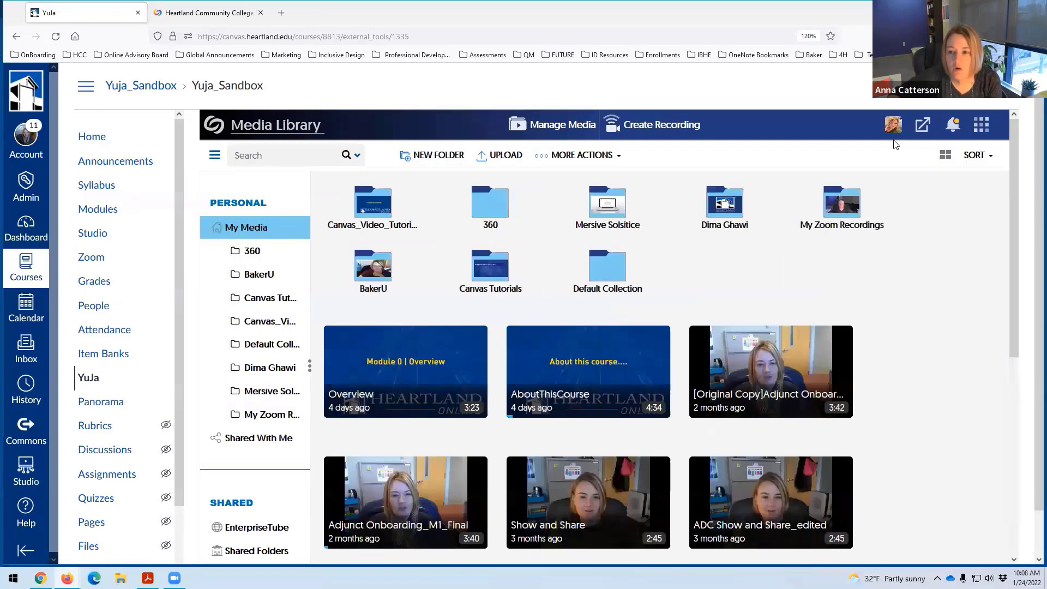
Step: Check the sorting options for My Media and preview its list format before restoring the grid display
left_click(974, 156)
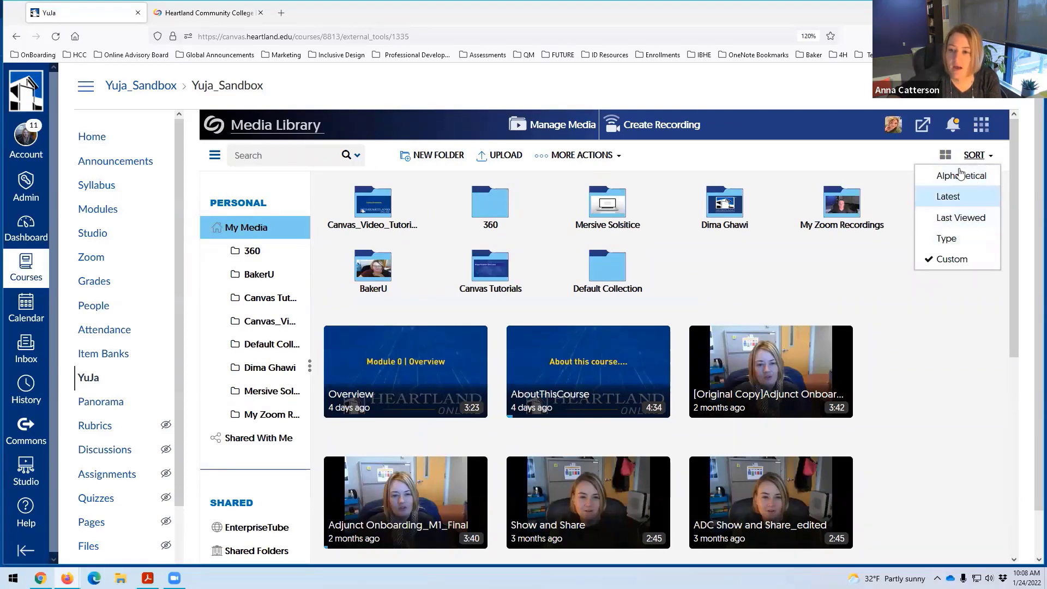
left_click(945, 156)
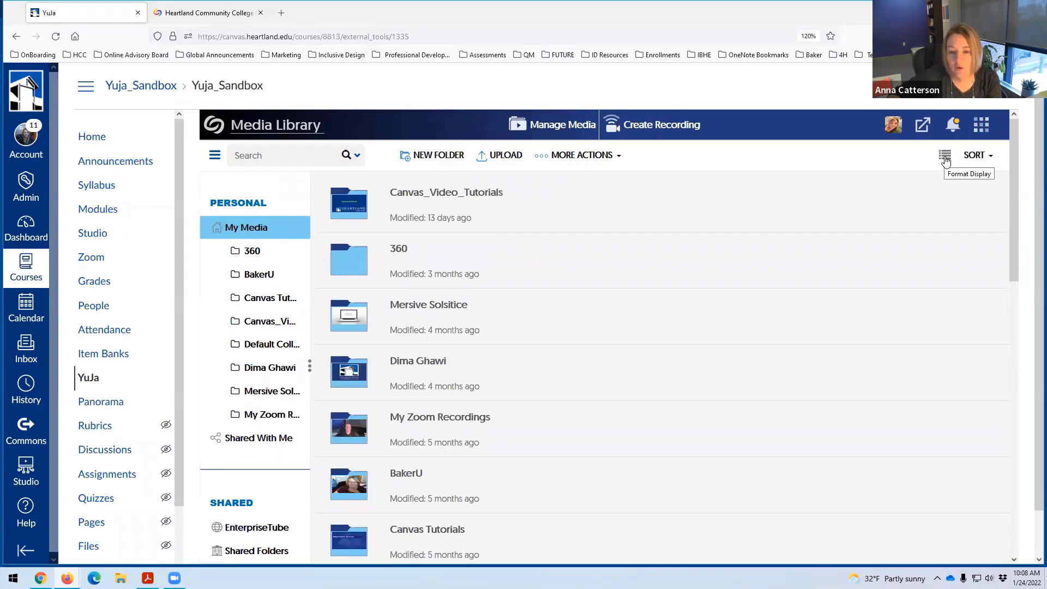
left_click(945, 158)
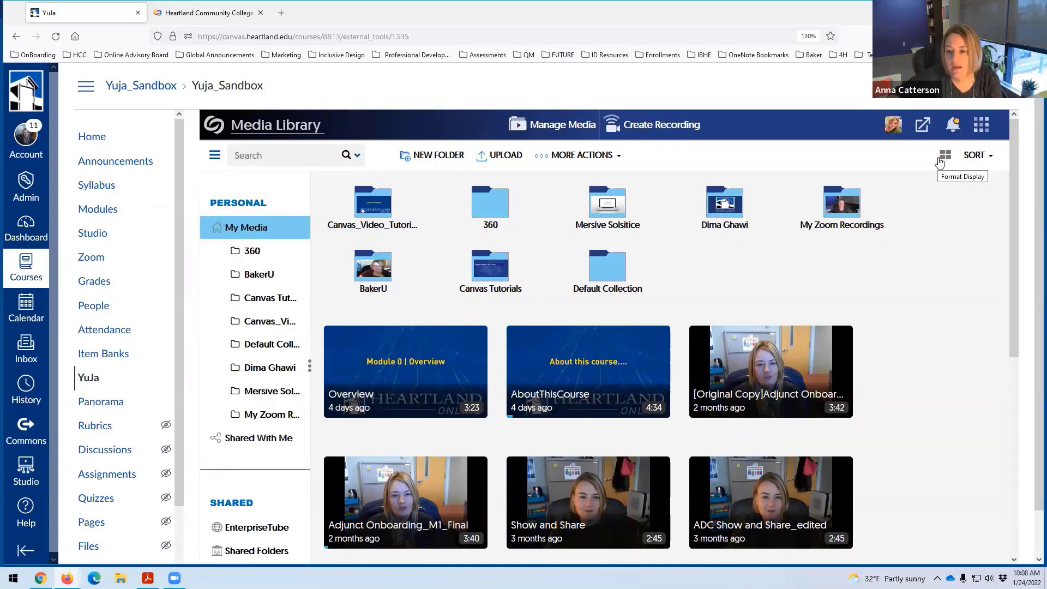
Step: Review the Media Library's quiz notifications and the platform's application options, closing both when finished
left_click(954, 132)
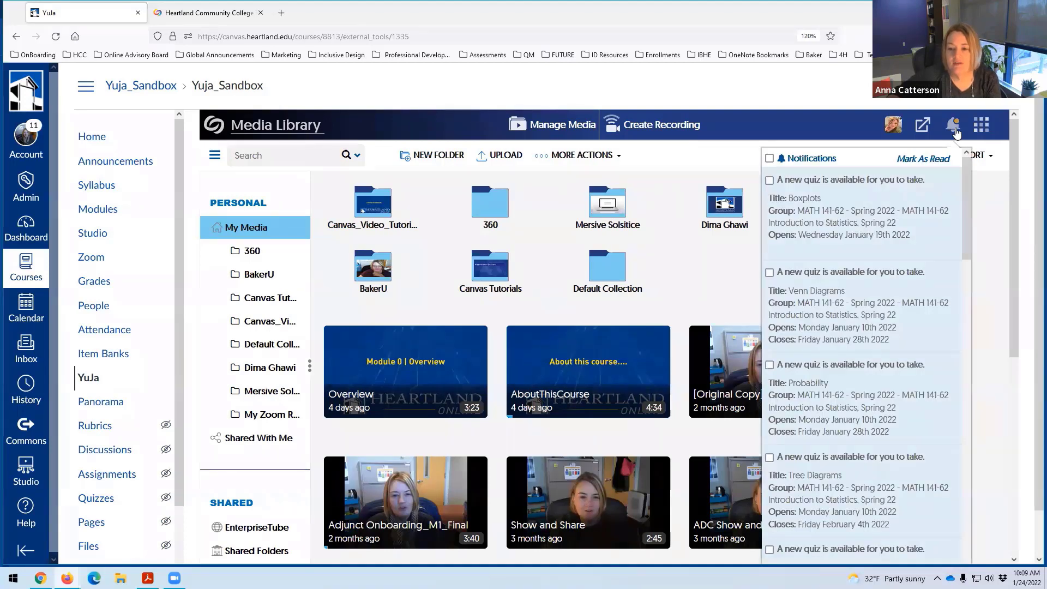
scroll(933, 262, "down", 3)
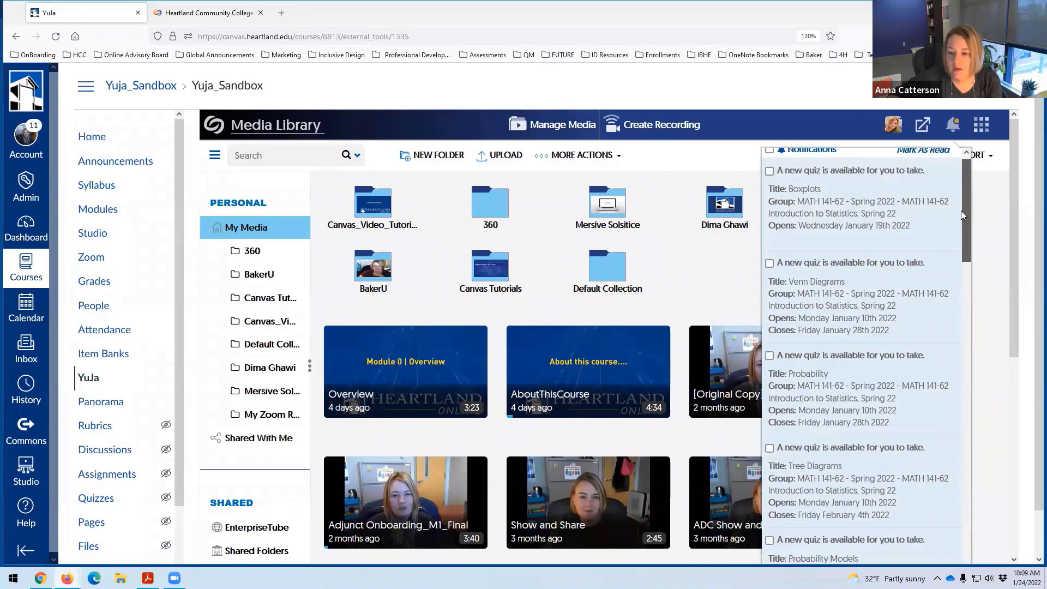
left_click_drag(966, 279, 969, 215)
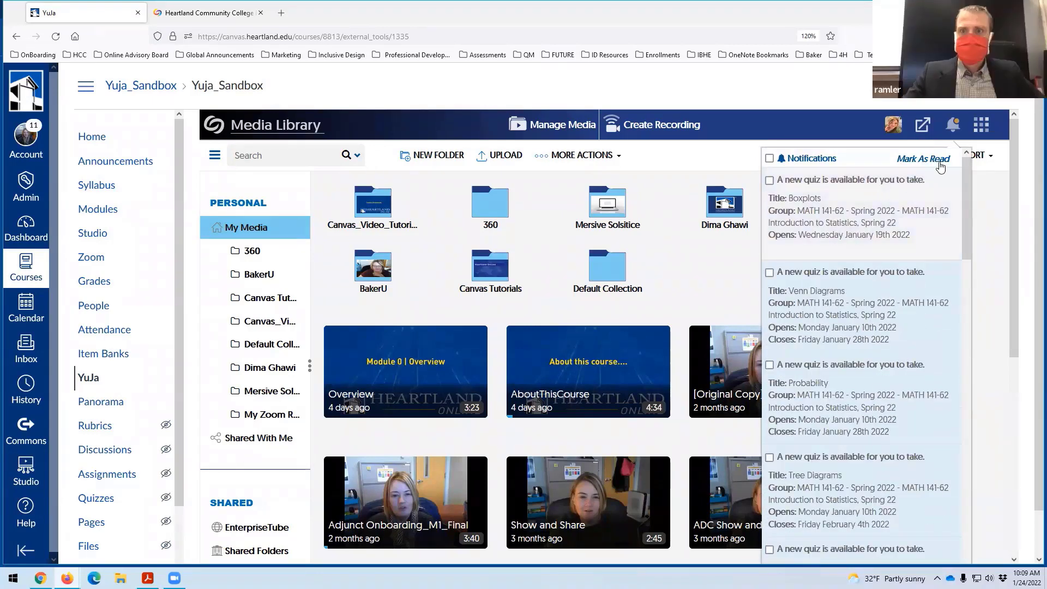
left_click(953, 127)
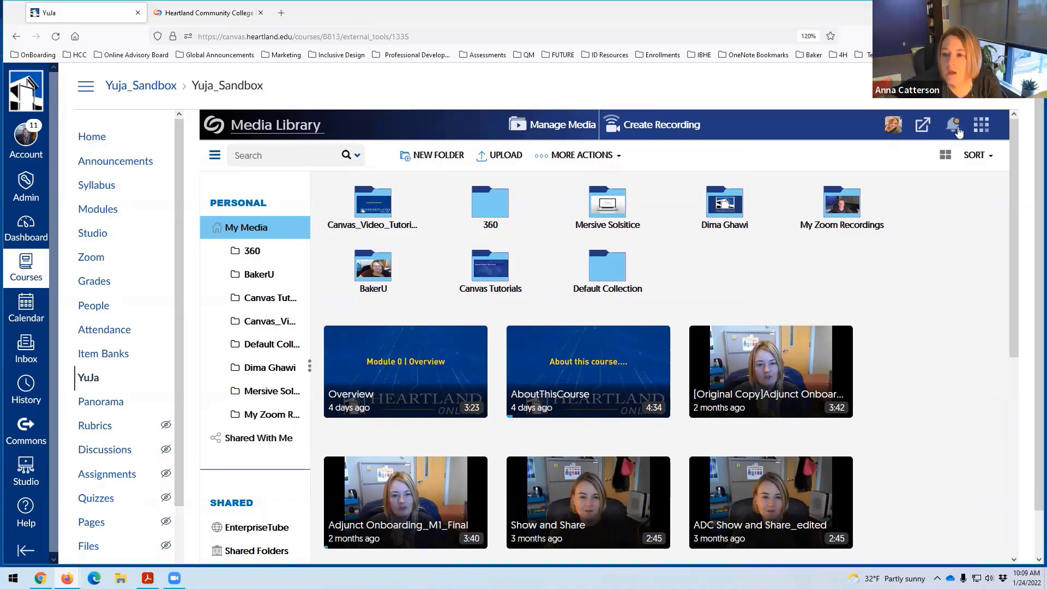
left_click(981, 129)
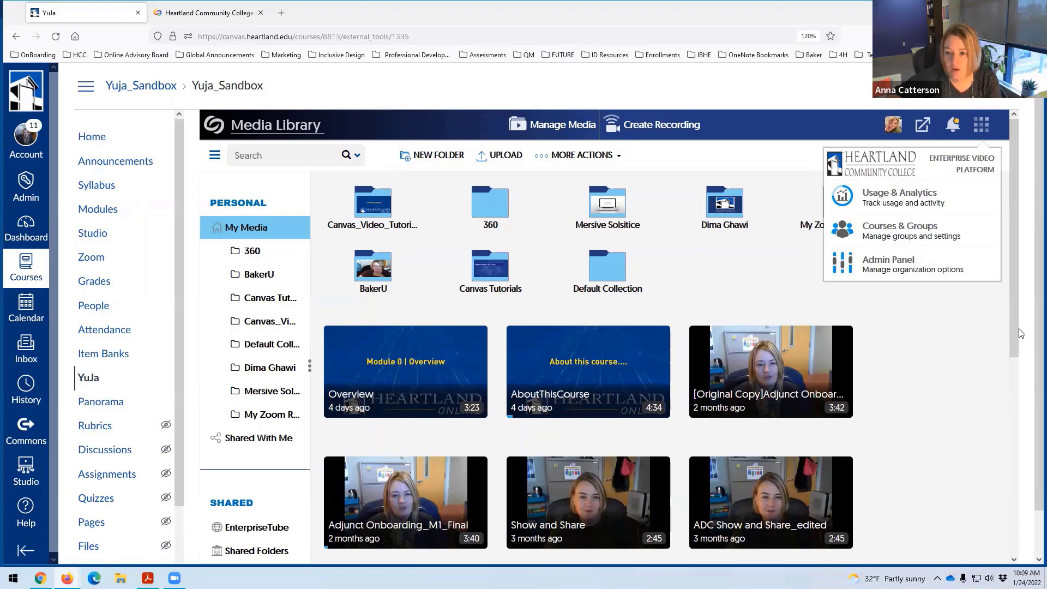
left_click(981, 383)
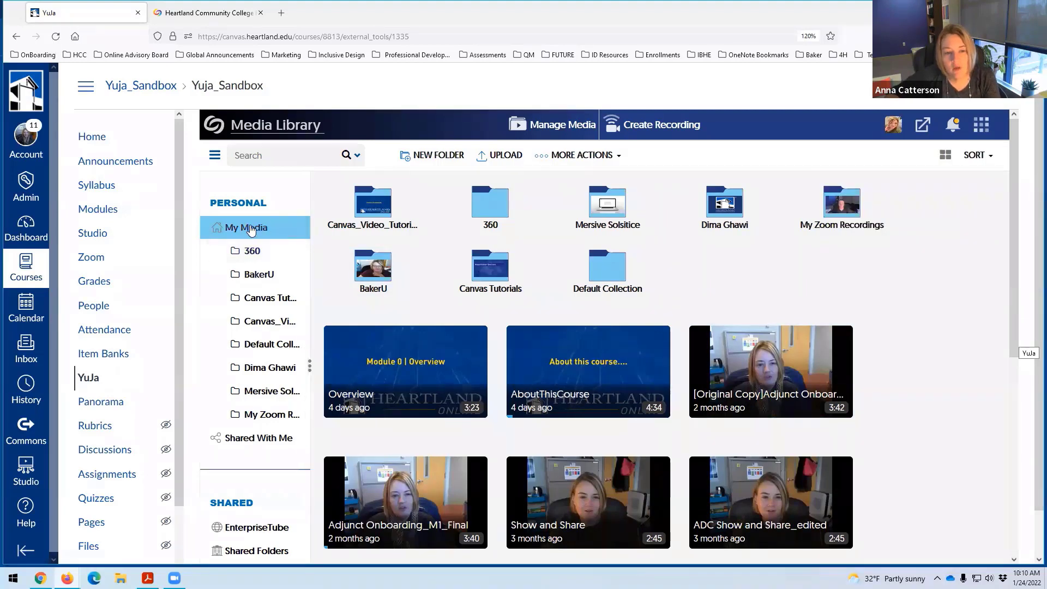
Step: Collapse and re-expand the Media Library's navigation pane to compare the compact and full layouts
left_click(261, 158)
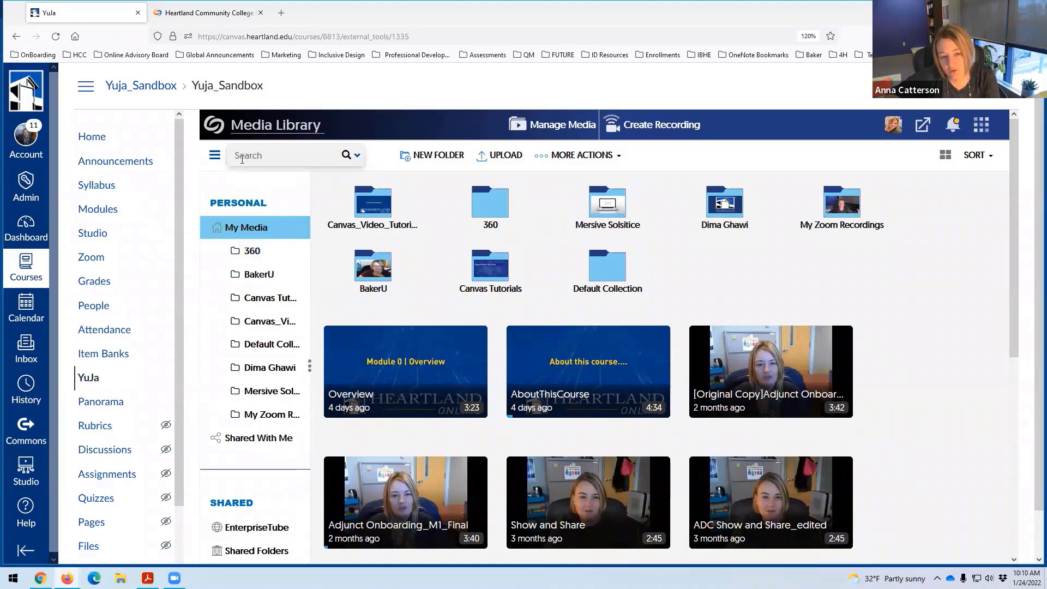
left_click(245, 155)
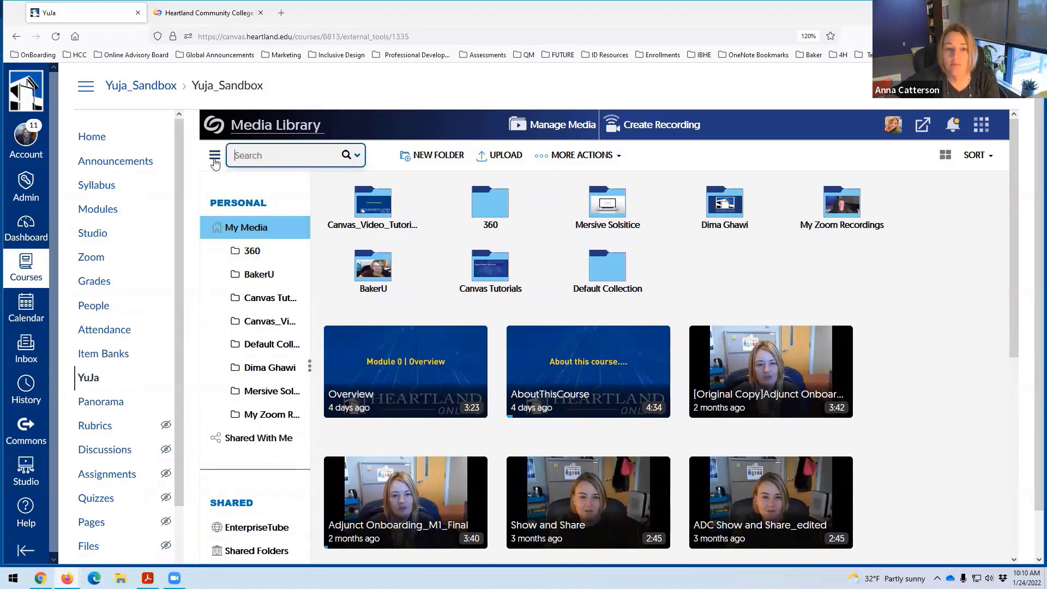
left_click(215, 158)
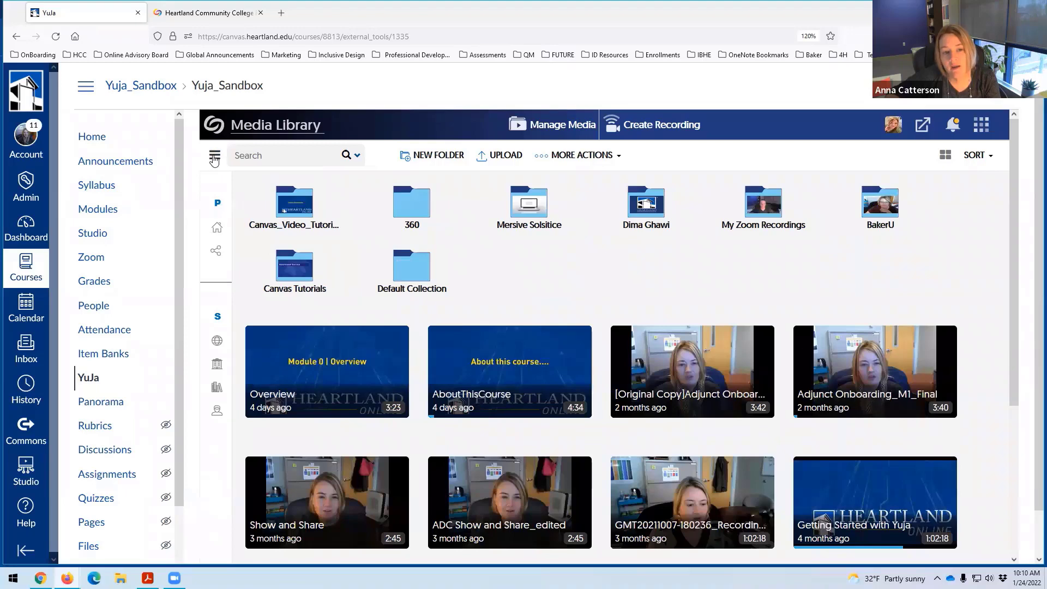
left_click(214, 158)
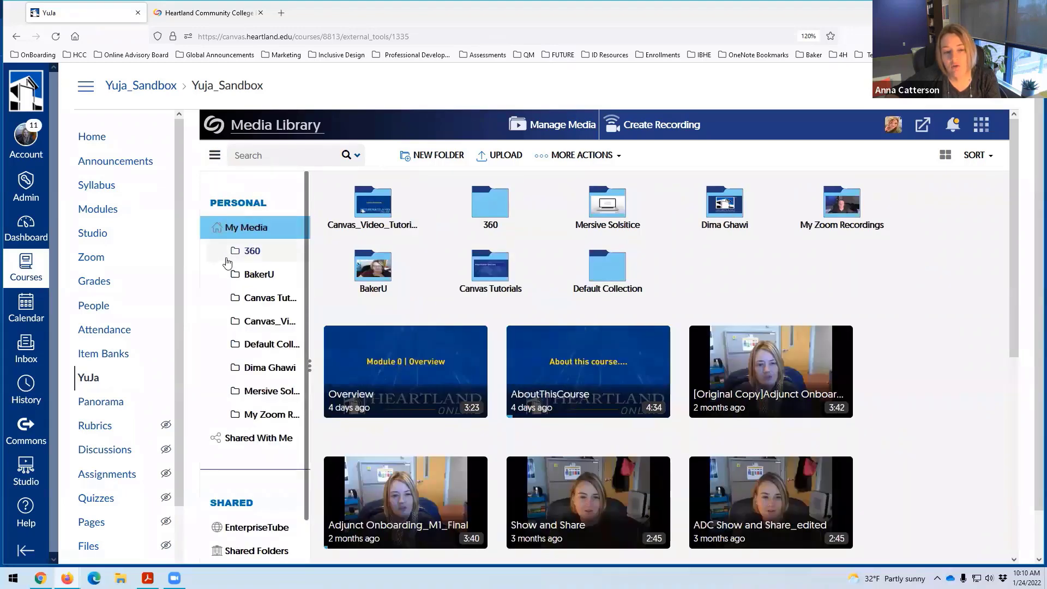
left_click(214, 157)
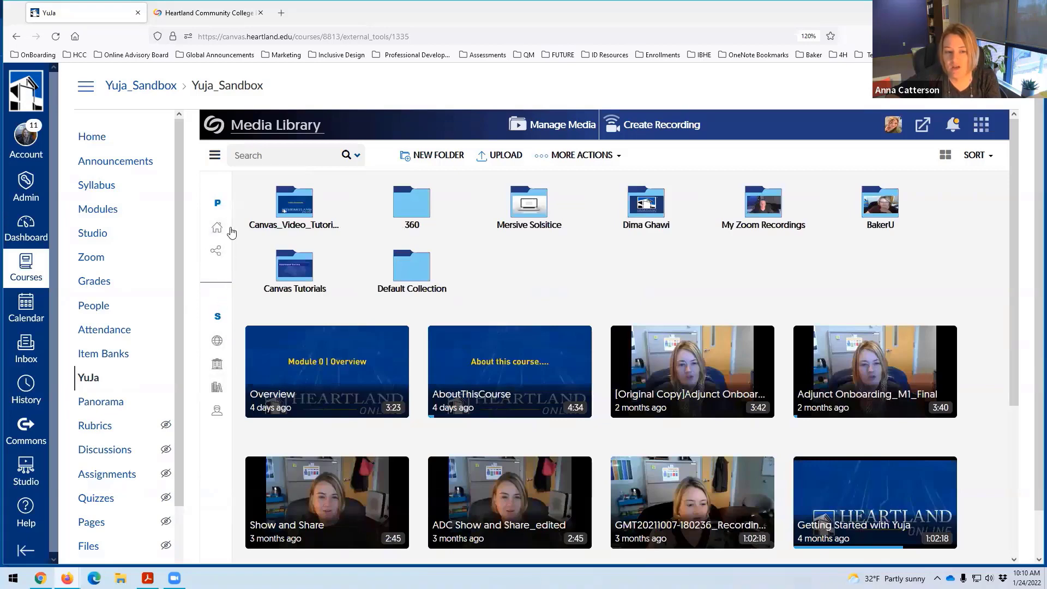
left_click(214, 158)
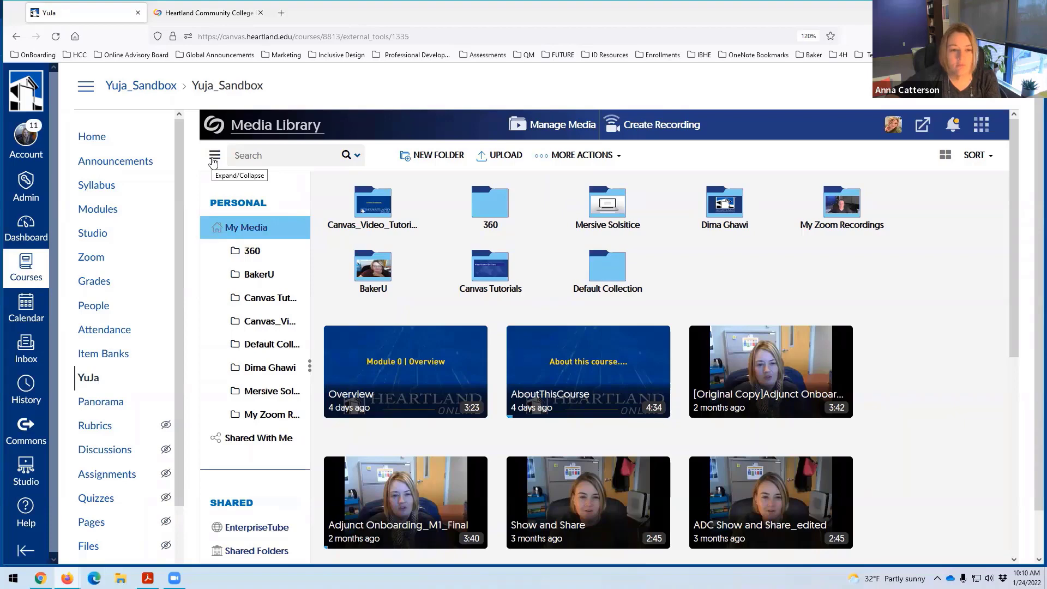
left_click(213, 161)
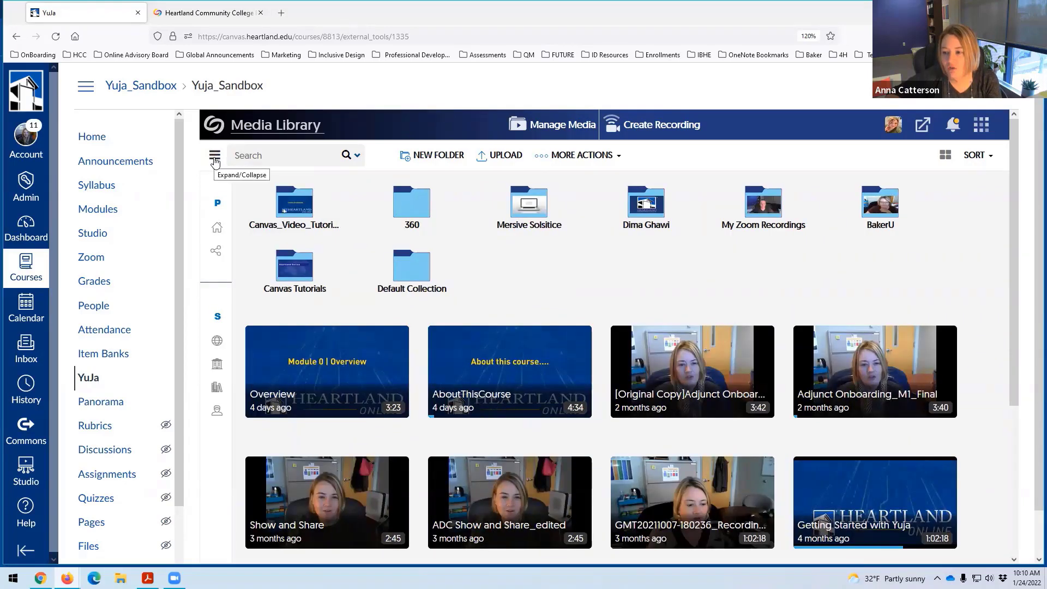
left_click(214, 156)
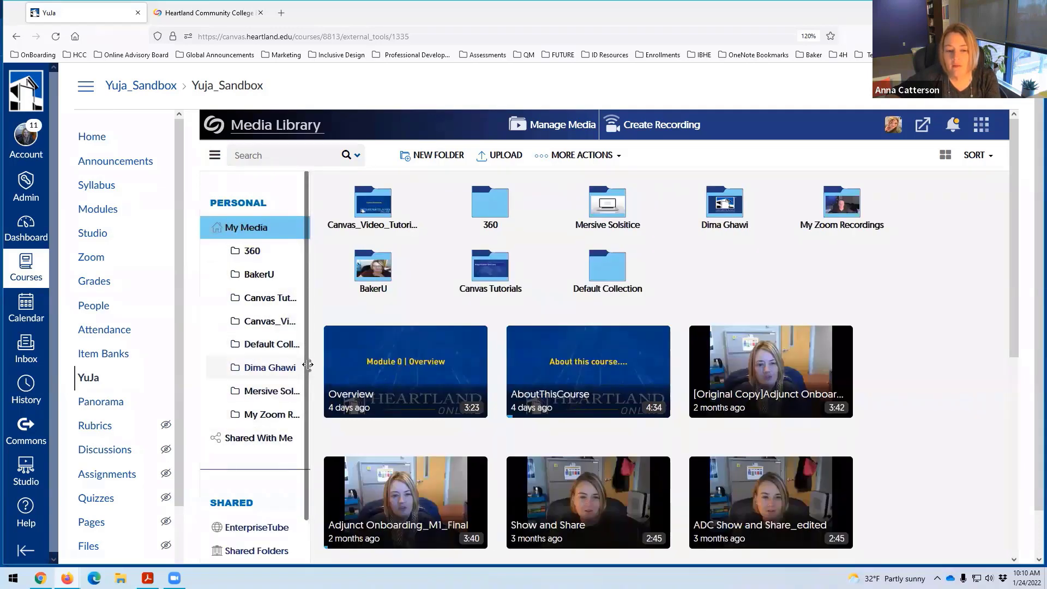
Step: Widen the Media Library's navigation pane to fit the full folder names and view its Shared section
left_click_drag(310, 364, 381, 349)
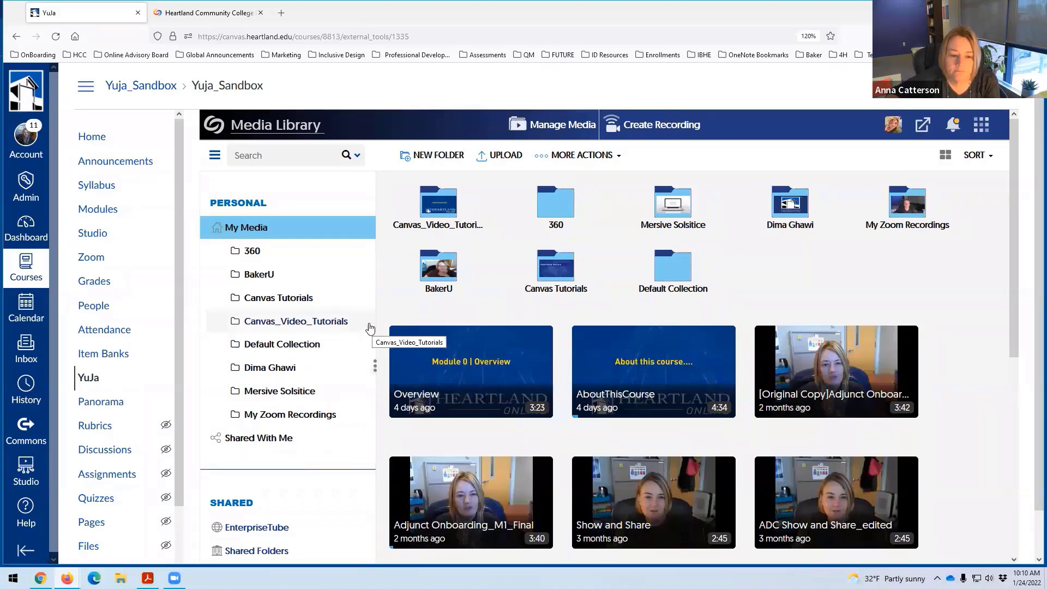
scroll(324, 435, "down", 2)
scroll(323, 434, "down", 3)
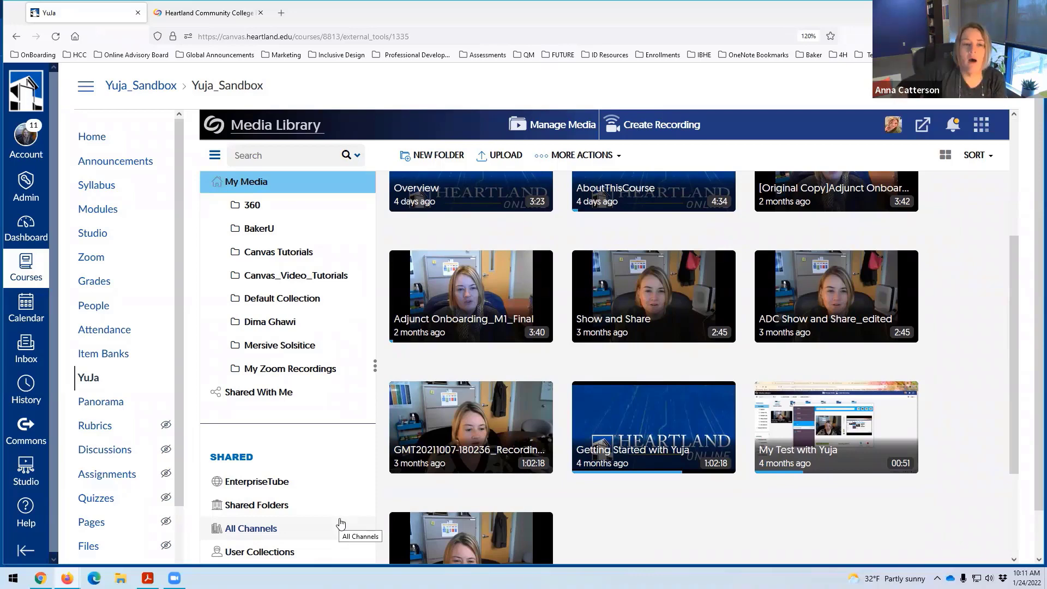
Step: Compare the standalone YuJa Media Library with the version embedded in the Canvas course
key("ctrl+Tab")
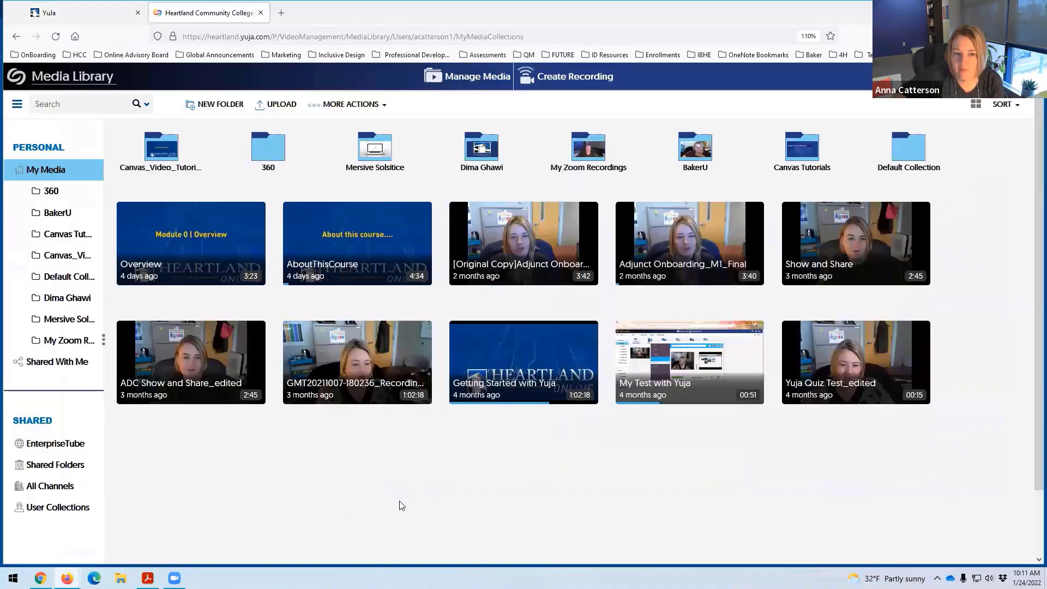
mouse_move(156, 214)
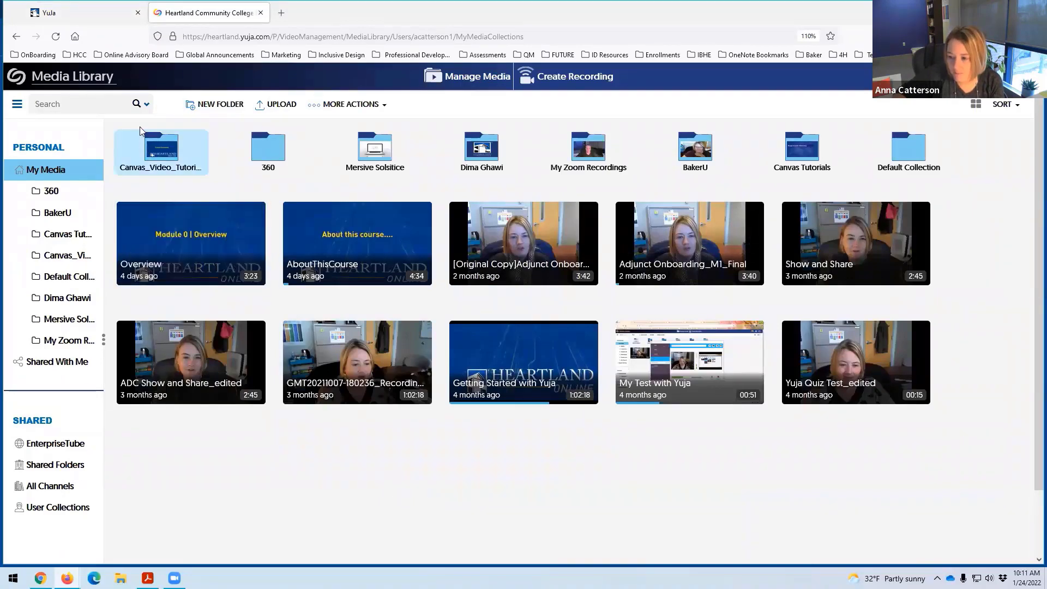
left_click(87, 13)
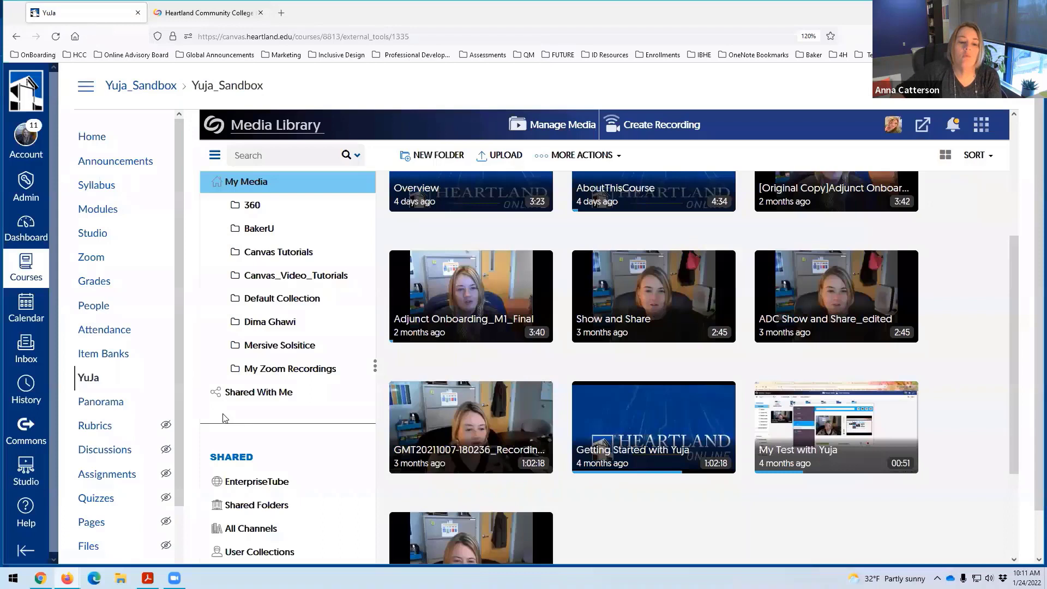
Step: Expand All Channels and EnterpriseTube in the Shared section and view the Featured Videos channel before returning to My Media
left_click(275, 528)
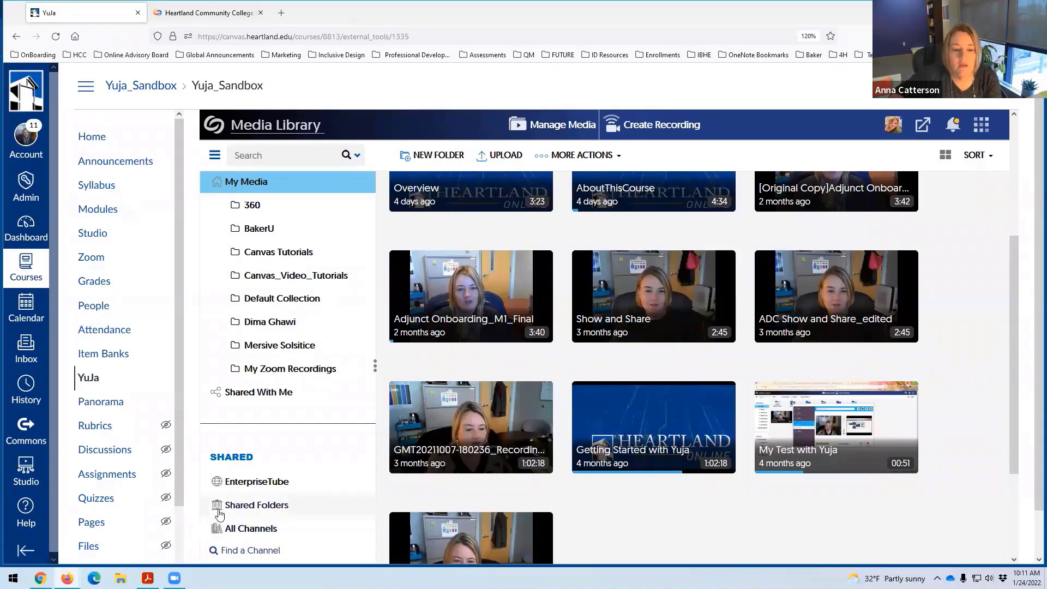
left_click(258, 484)
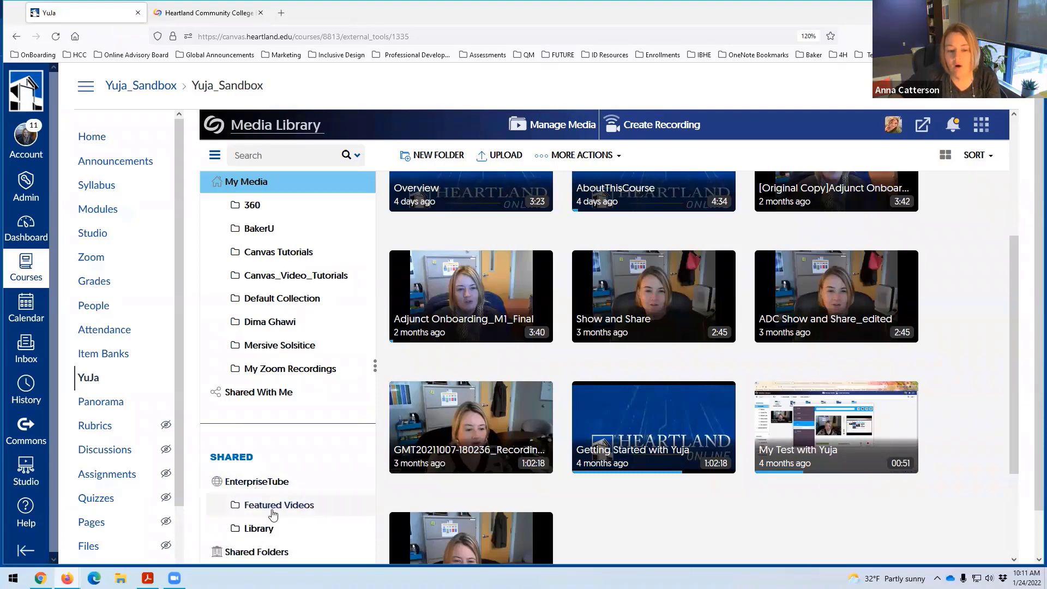
left_click(272, 506)
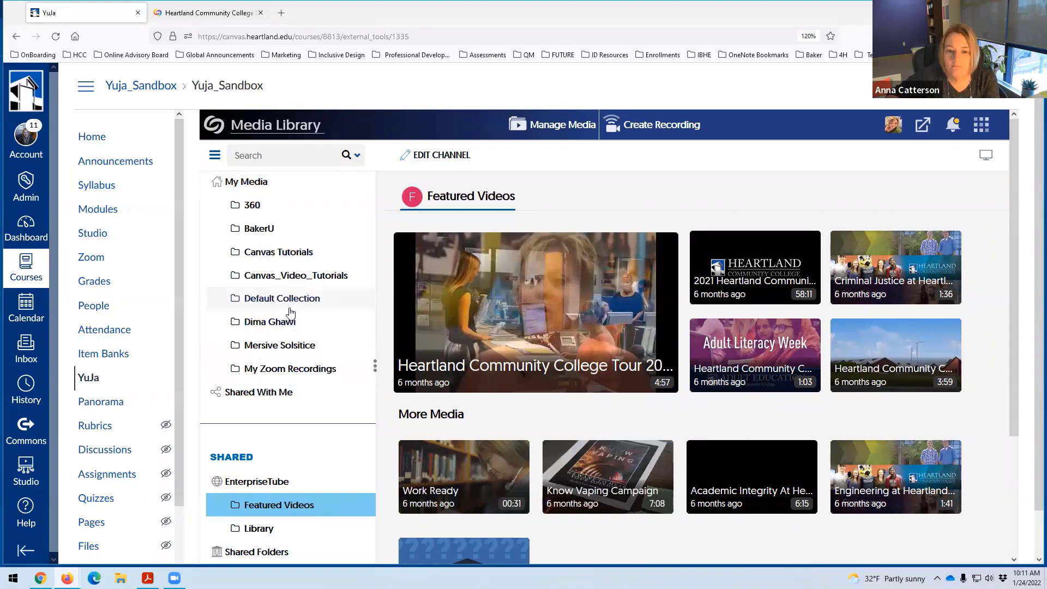
scroll(261, 305, "up", 1)
left_click(266, 228)
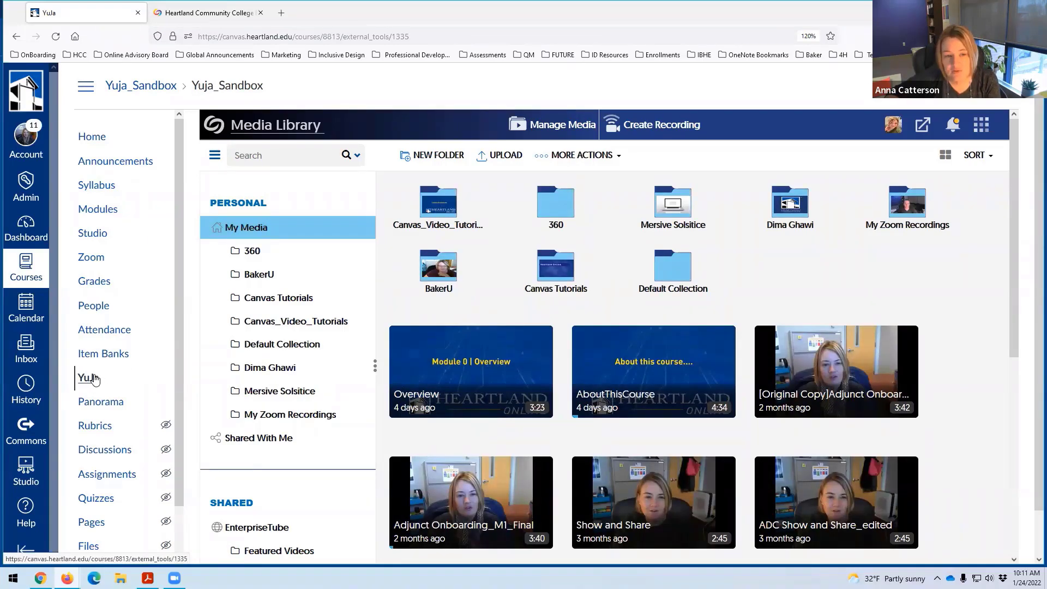
Step: Open the About This Course page from the course's Getting Started module for editing
left_click(203, 15)
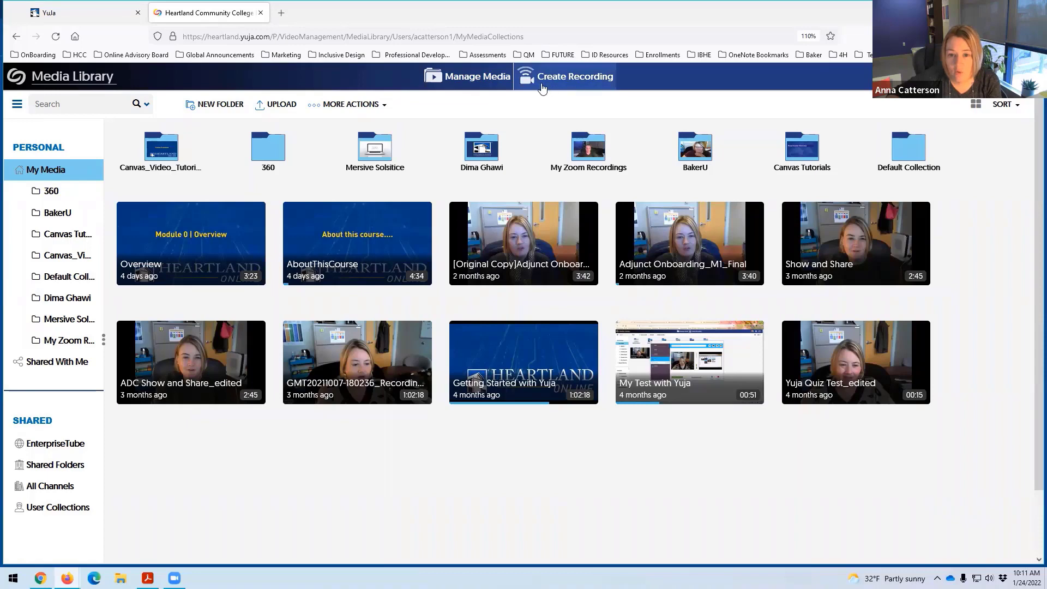
left_click(100, 22)
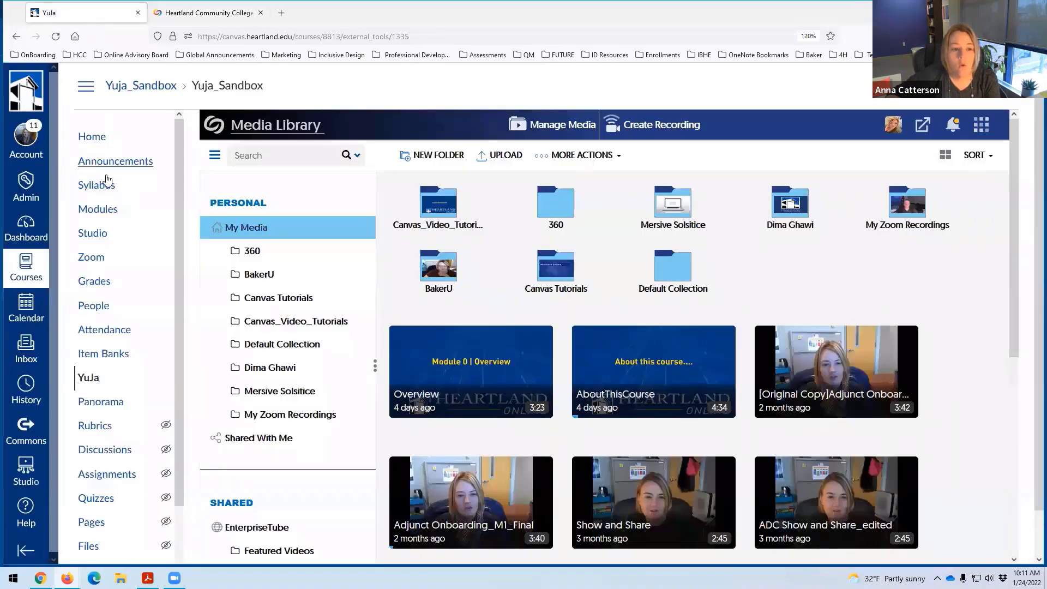
left_click(104, 216)
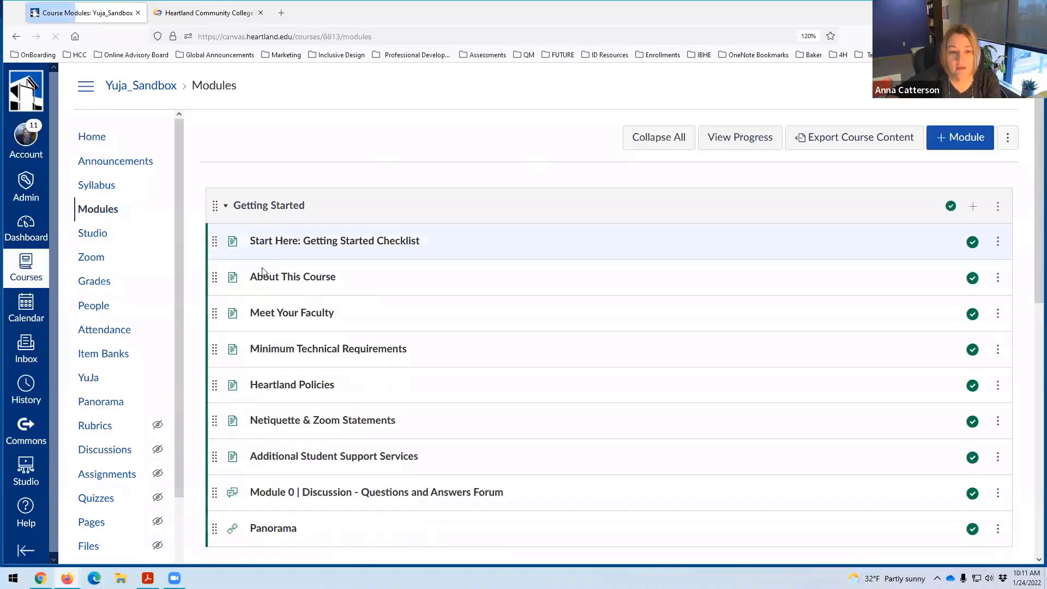
left_click(304, 279)
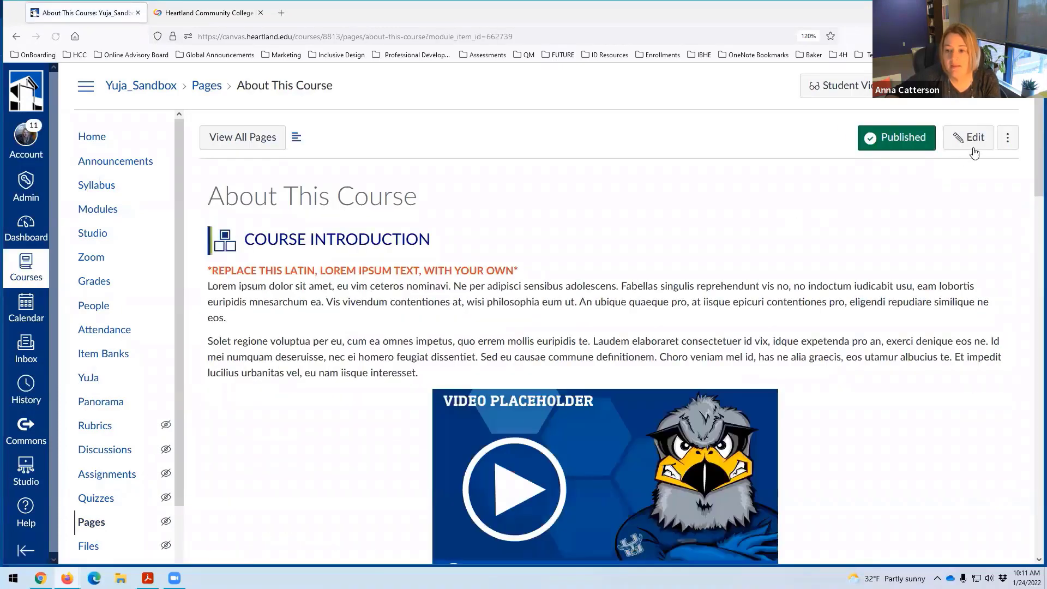
left_click(968, 137)
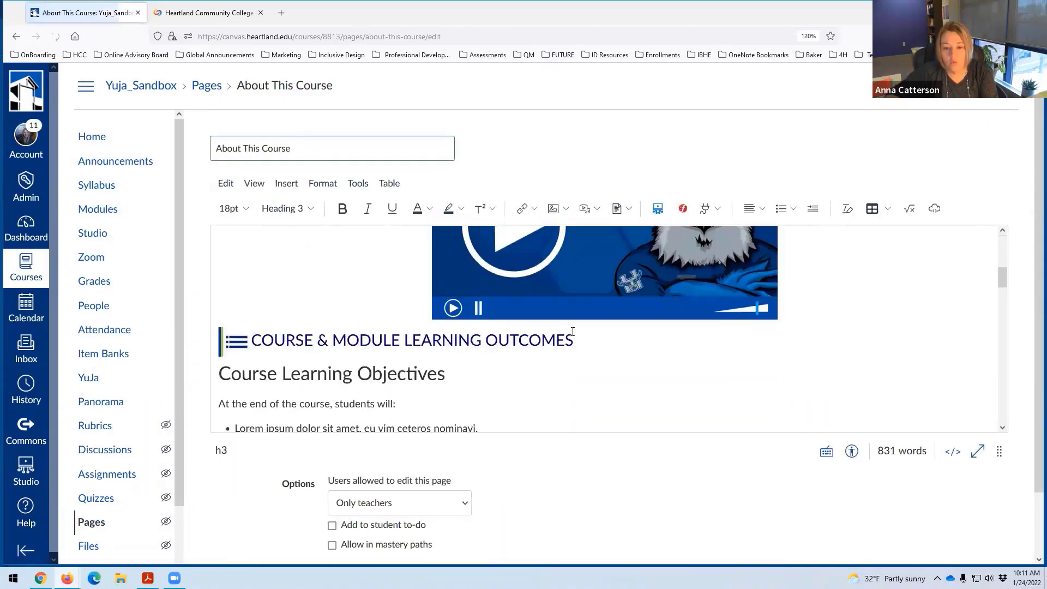
Step: Replace the video placeholder image with a few empty lines above the Course & Module Learning Outcomes heading
left_click(790, 311)
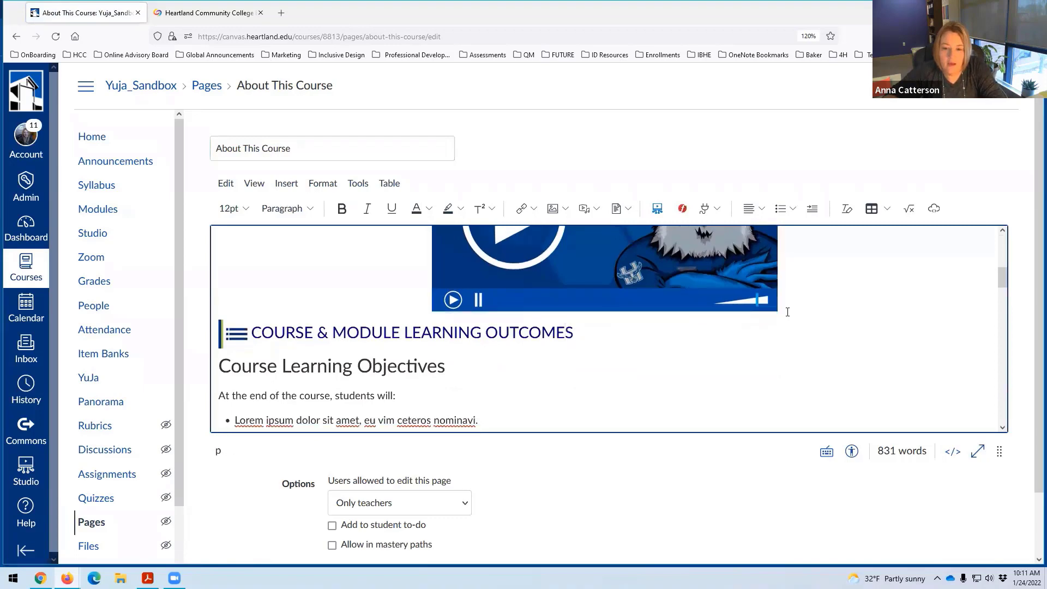
key("BackSpace")
scroll(623, 352, "up", 3)
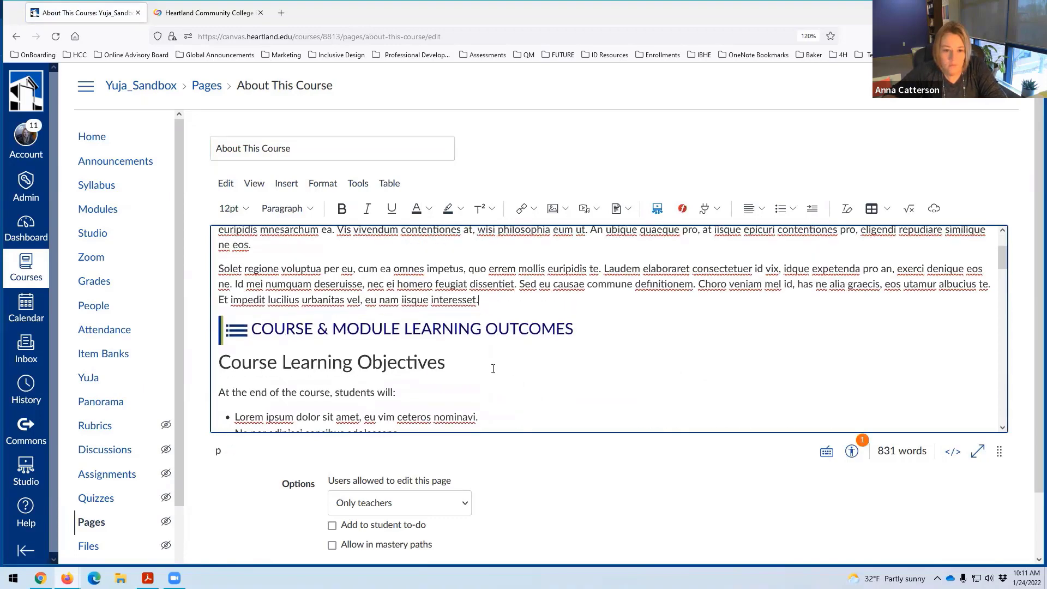
left_click(484, 360)
key("Return")
key("Return")
key("Return")
scroll(260, 351, "down", 2)
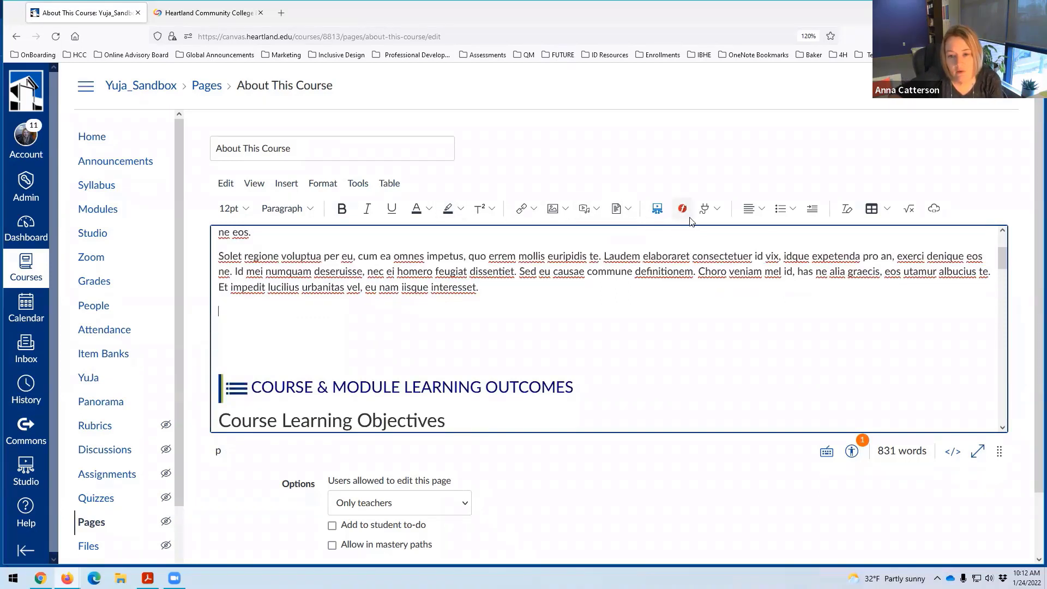
Step: Open the YuJa Media chooser at the empty line on the page and browse the existing media
left_click(718, 212)
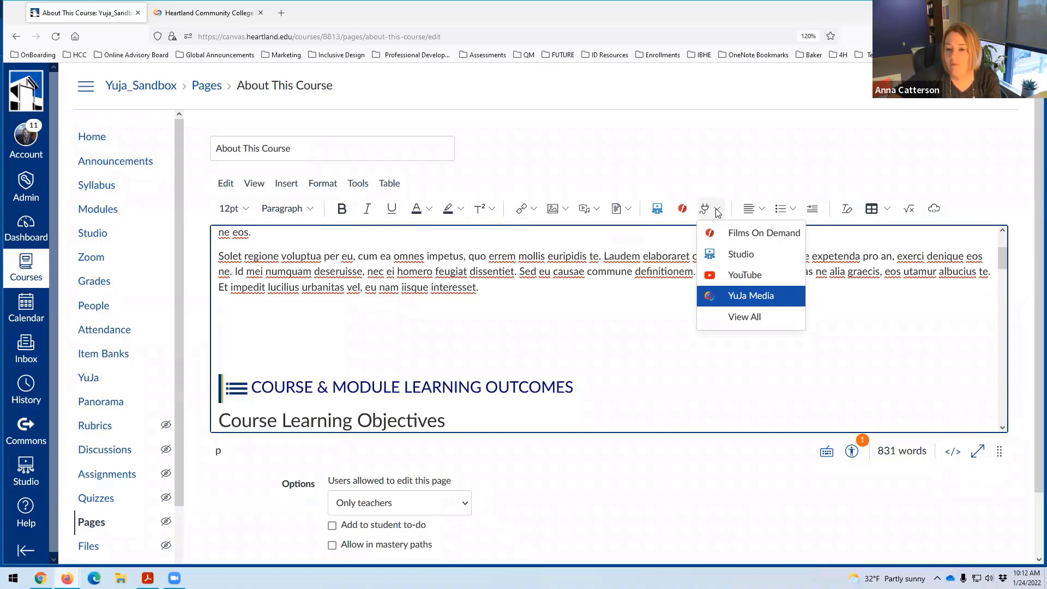
left_click(751, 296)
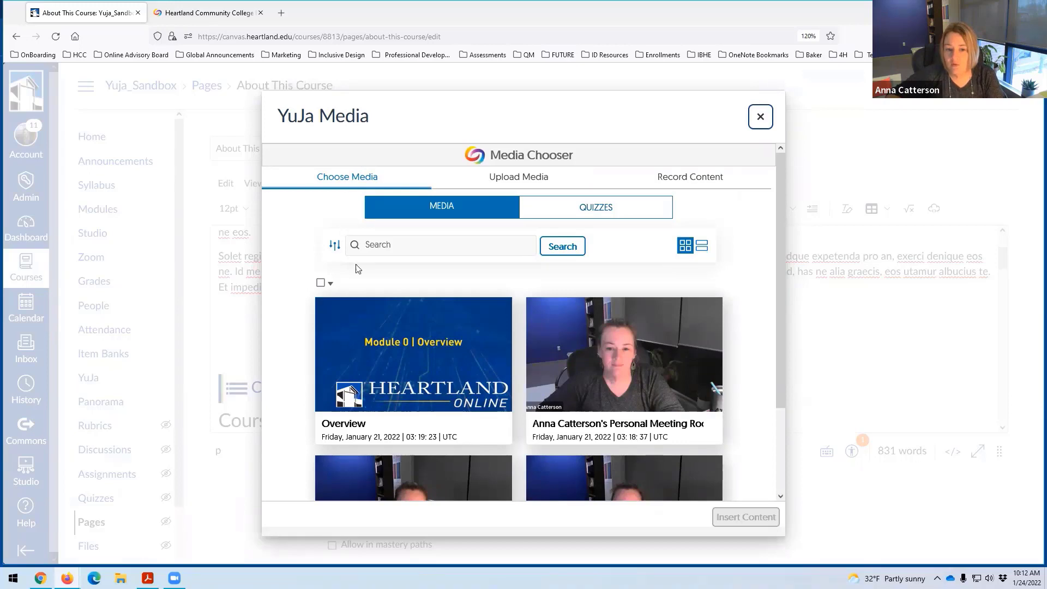
scroll(429, 428, "down", 1)
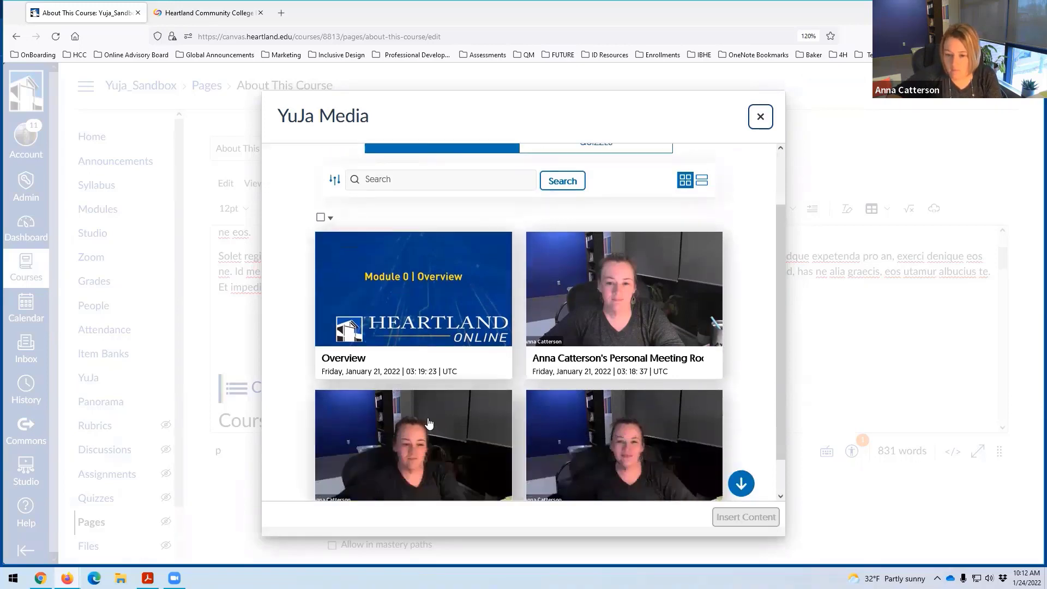
scroll(447, 328, "up", 2)
Step: Review the Media Chooser's upload types, including the link sources and VR video
left_click(505, 180)
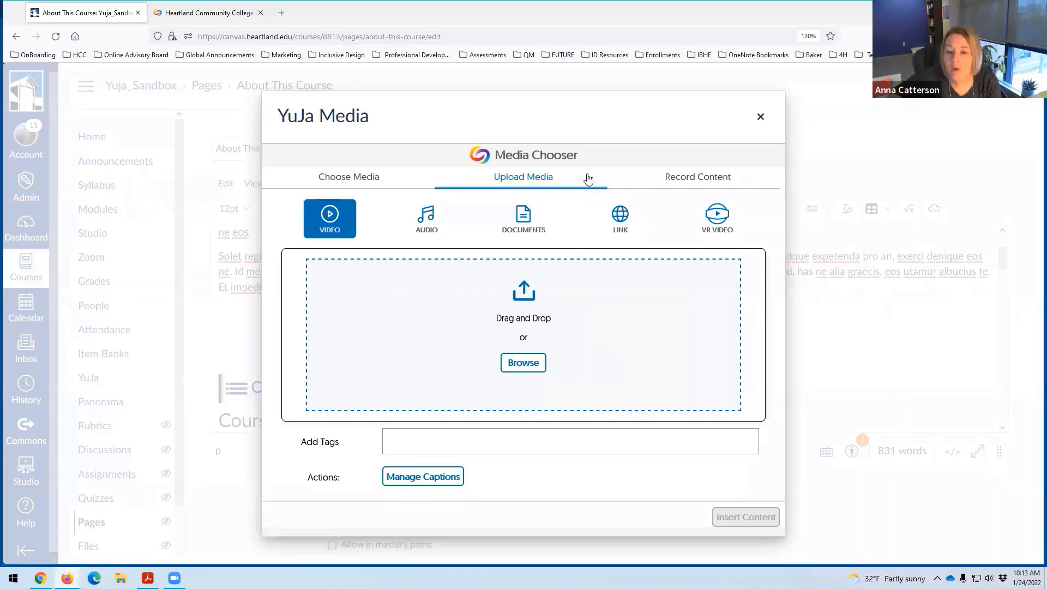
left_click(617, 218)
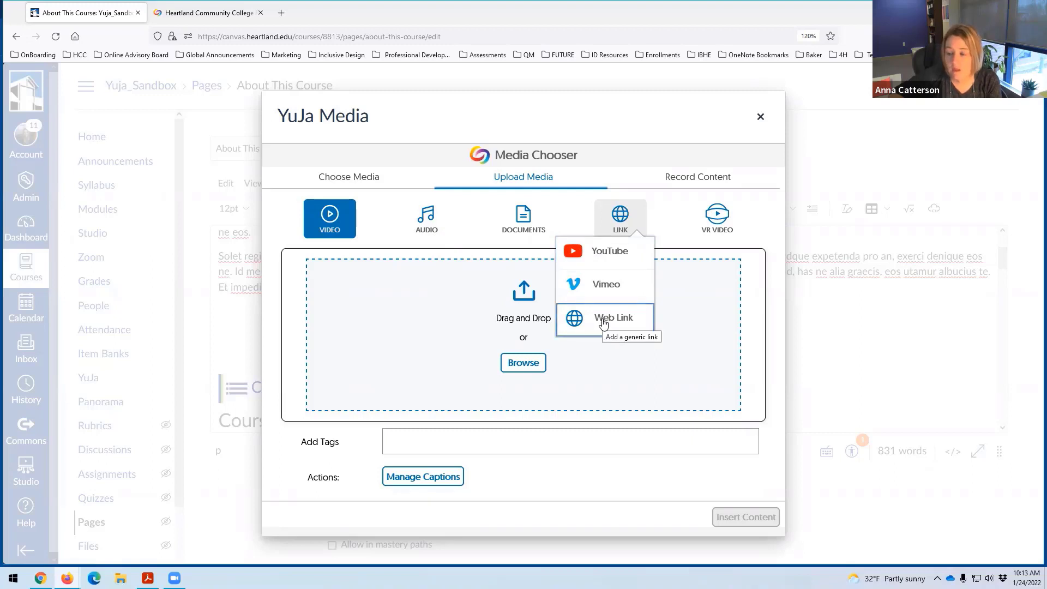
left_click(726, 220)
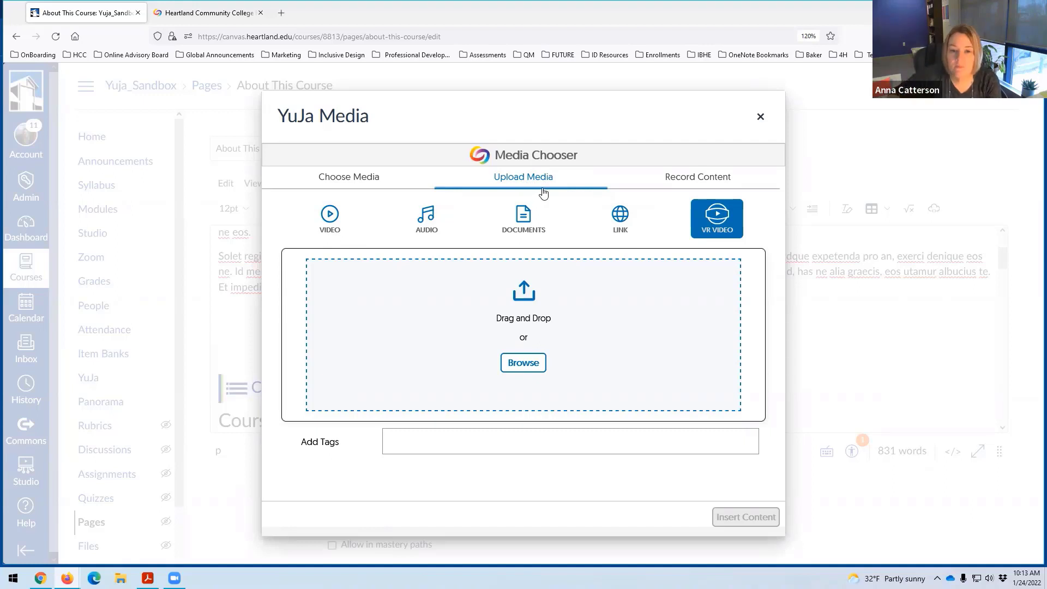
Step: Launch YuJa Software Capture from the Media Chooser's recording options, always allowing heartland.yuja.com to open yuja links
left_click(703, 180)
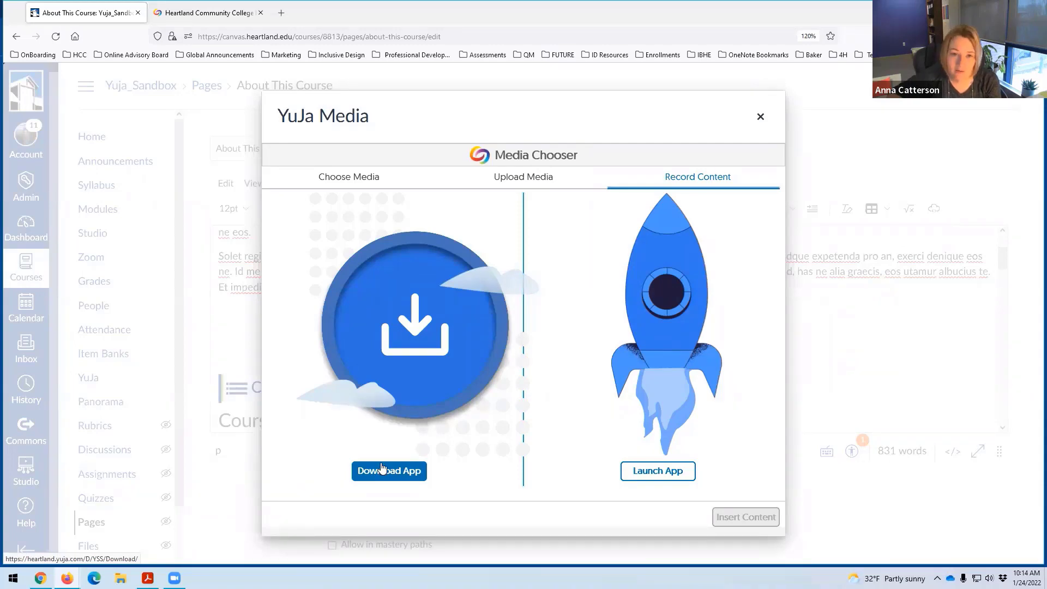
left_click(647, 472)
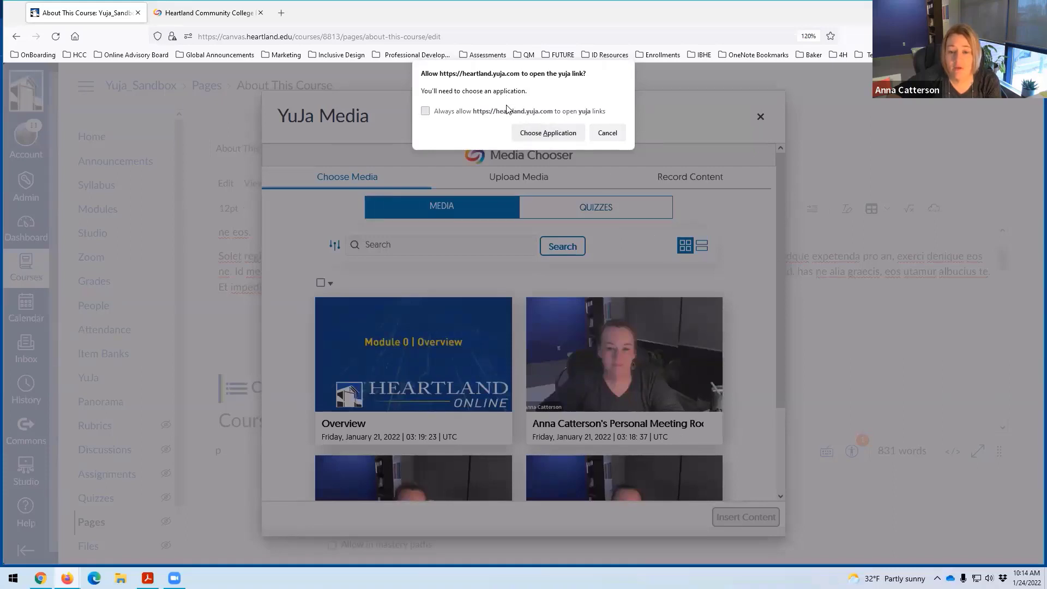
left_click(425, 111)
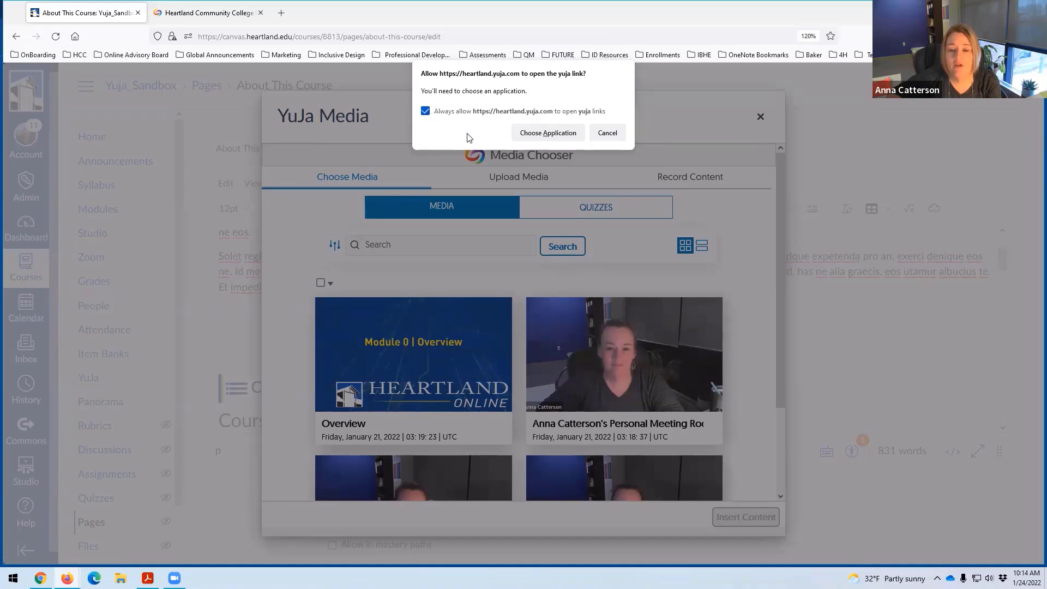
left_click(548, 134)
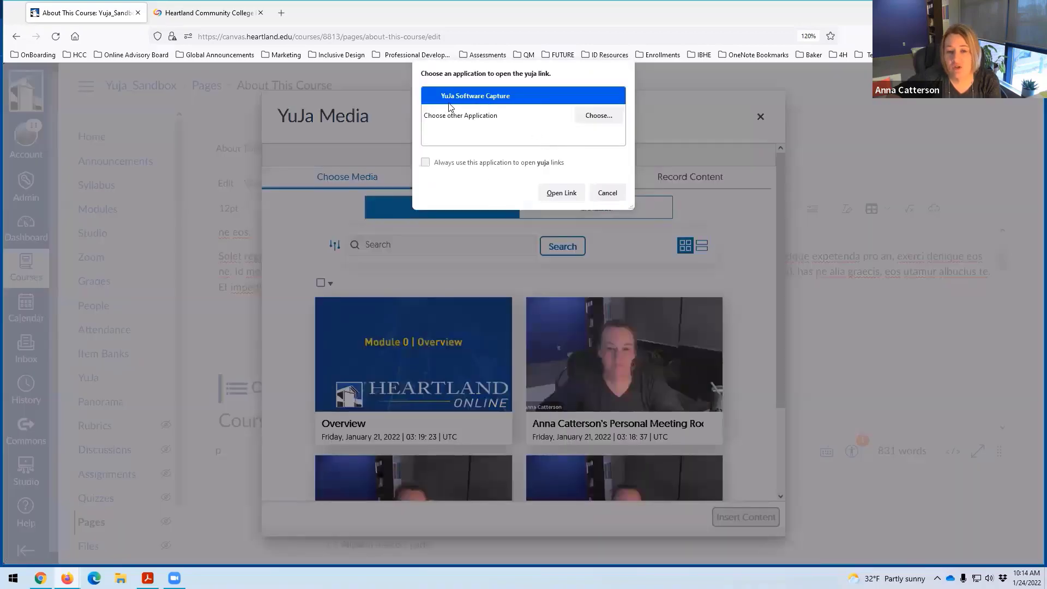
left_click(559, 193)
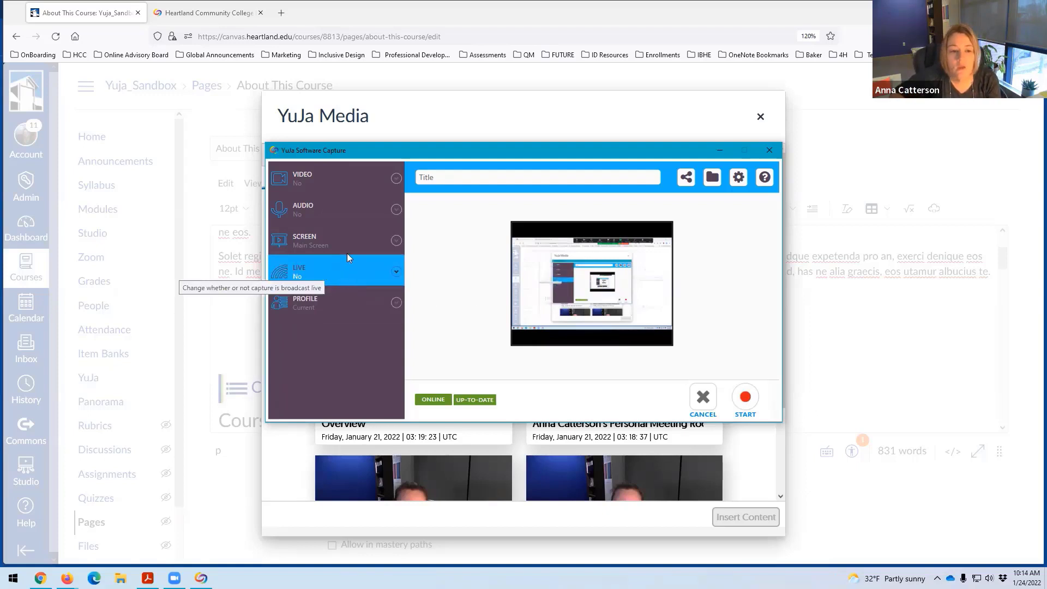
Step: Check the available cameras for the capture's video sources without enabling either one
left_click(315, 178)
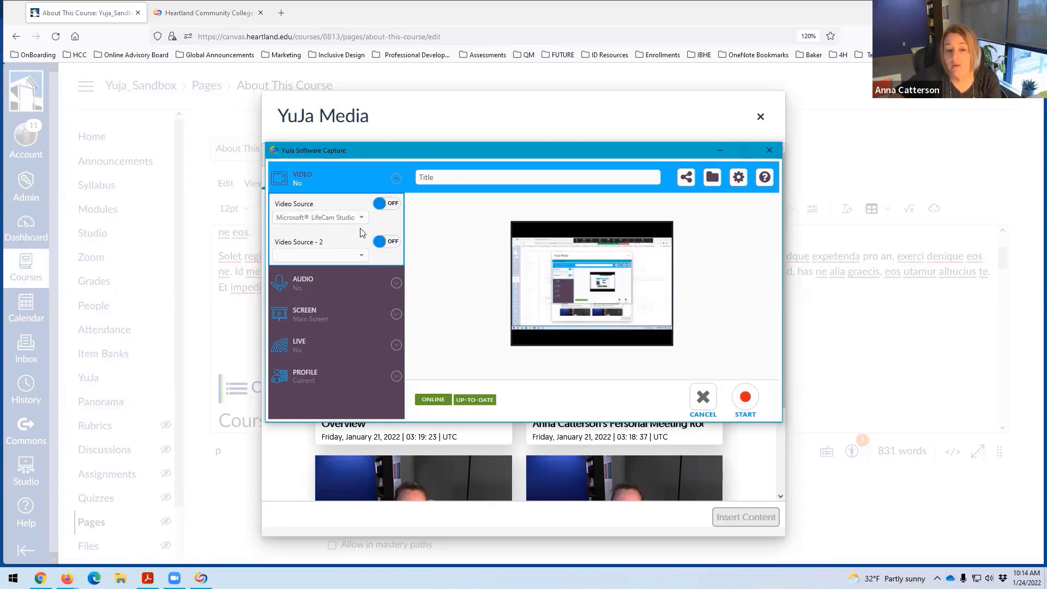
left_click(364, 258)
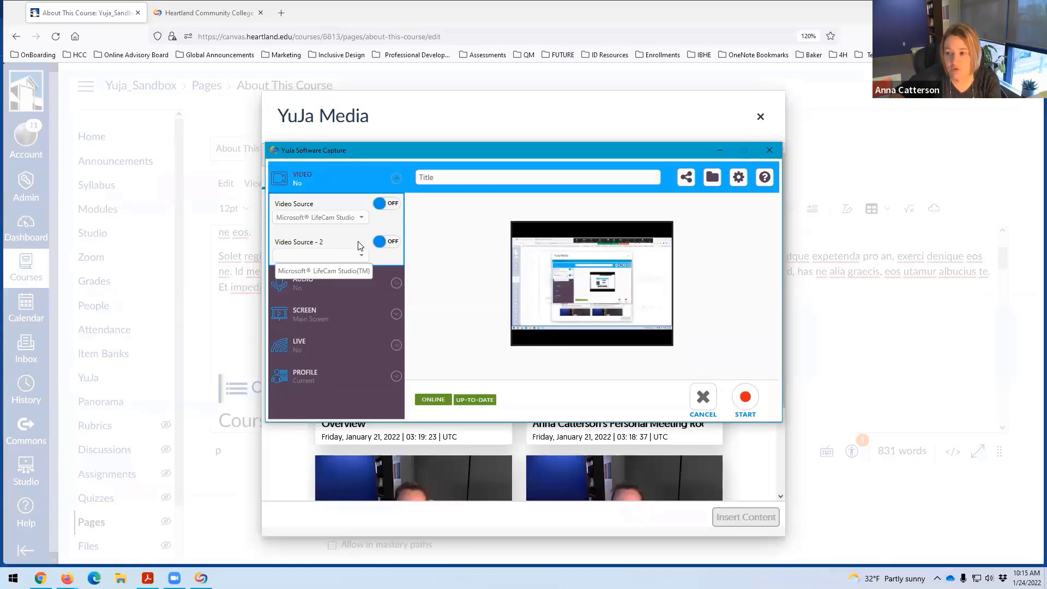
left_click(359, 245)
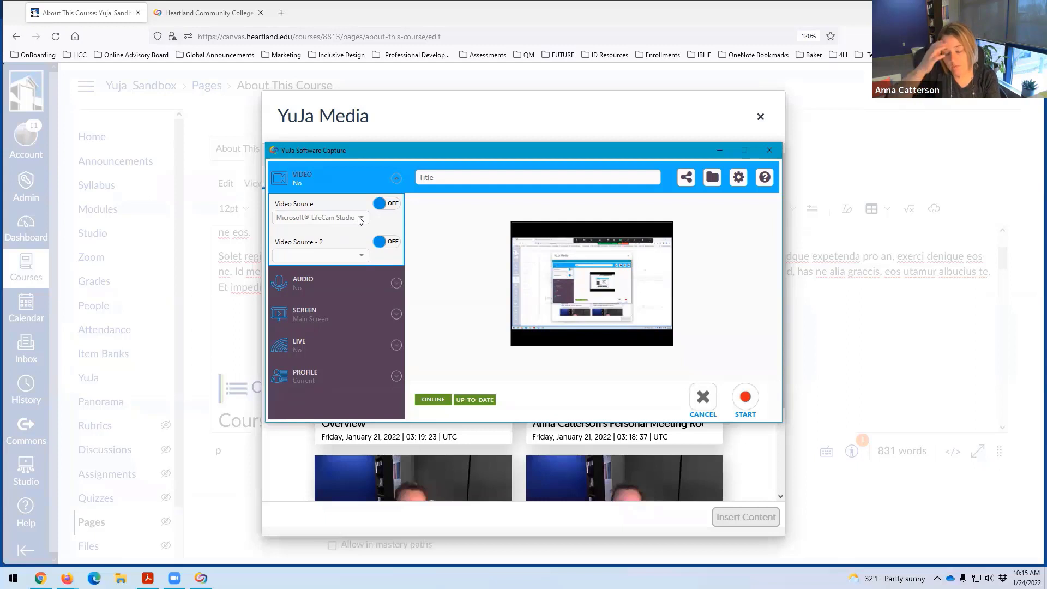
Step: Choose the Microsoft LifeCam Studio desktop microphone as the capture's first mic source
left_click(336, 279)
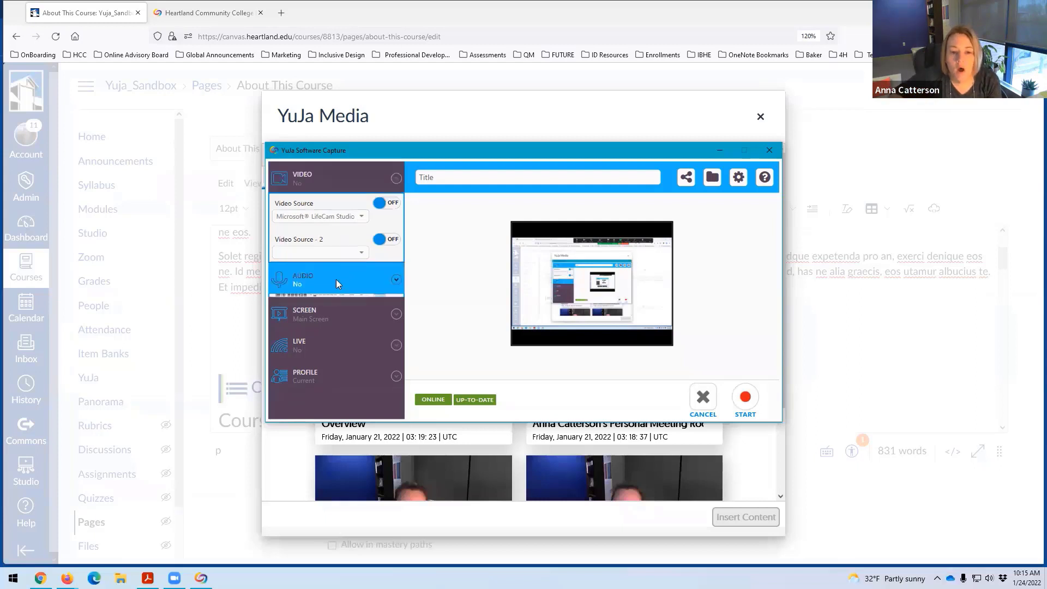
left_click(362, 249)
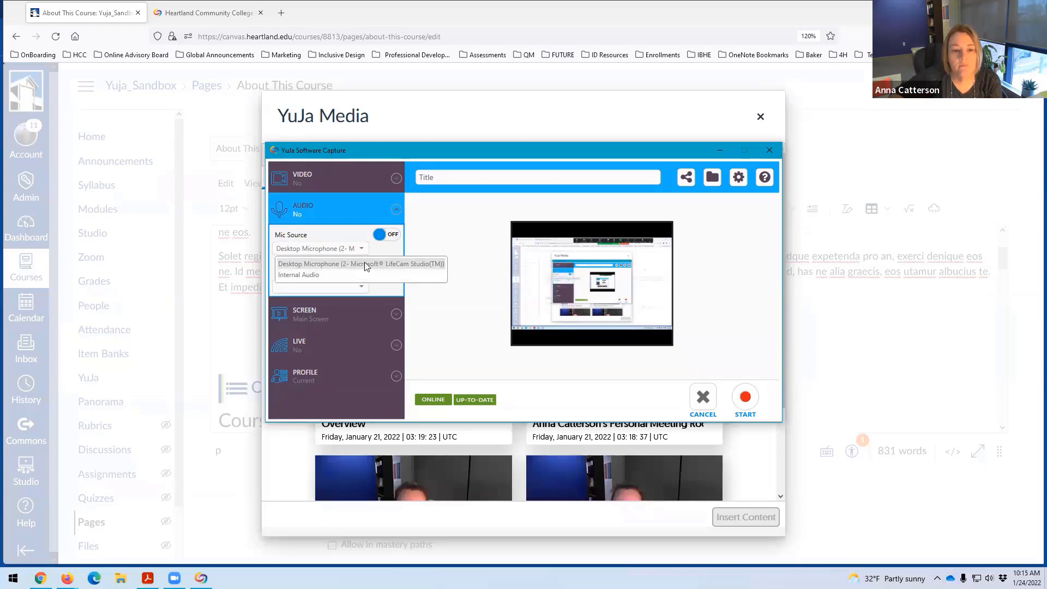
left_click(365, 264)
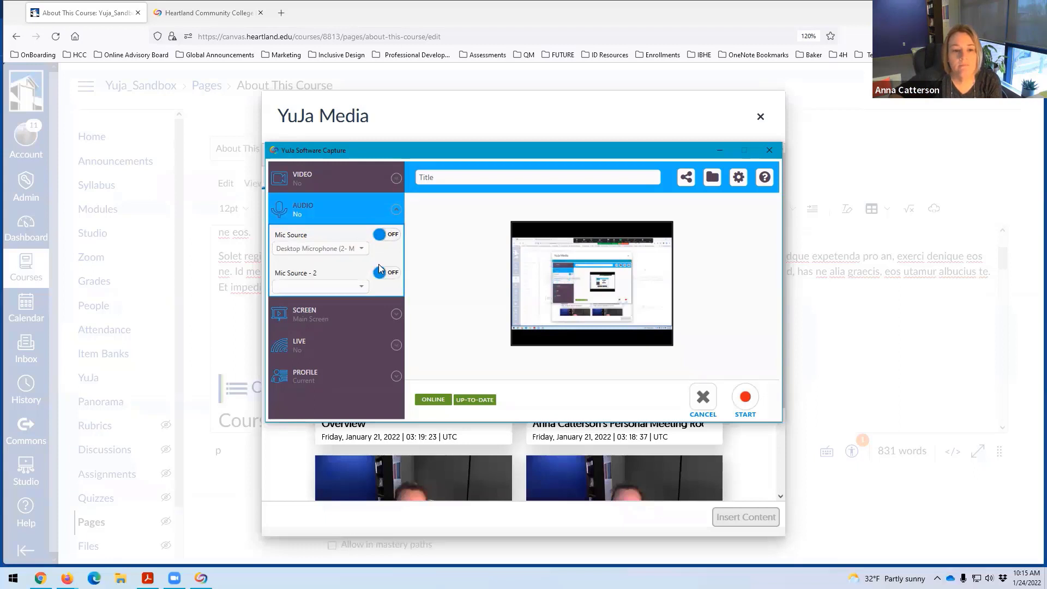
Step: Turn on the annotation toolbar for the screen source and title the capture "CANVAS | Sample Video - Getting Started with Yuja"
left_click(347, 316)
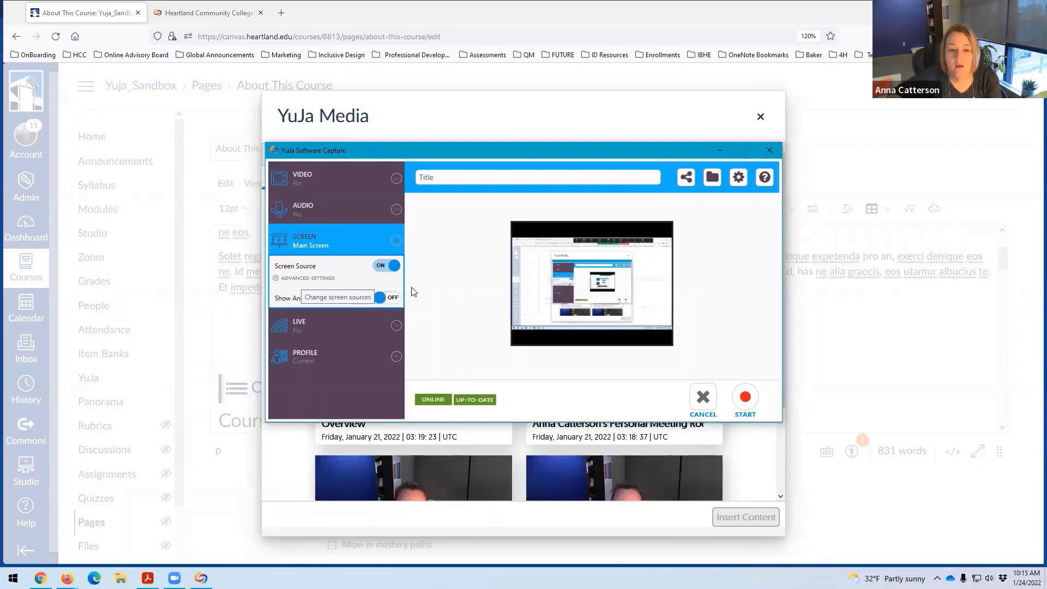
left_click(386, 300)
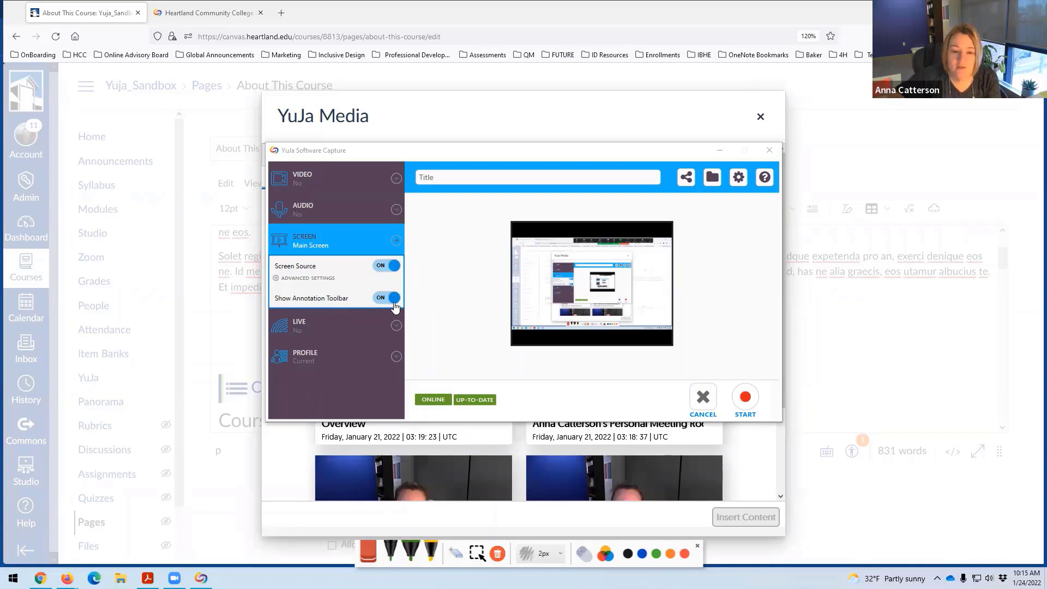
left_click(444, 177)
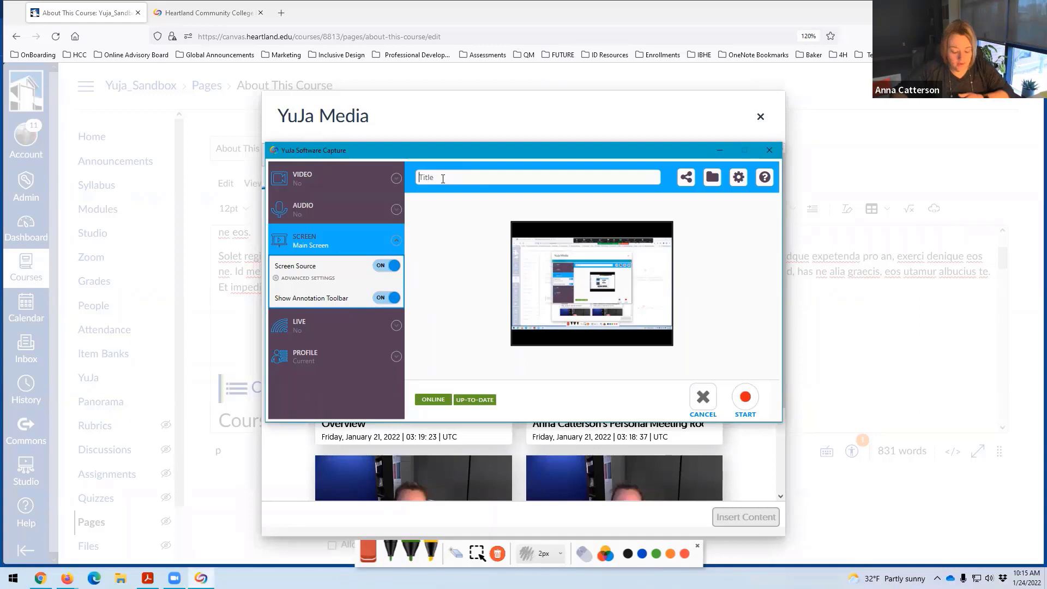
type("T")
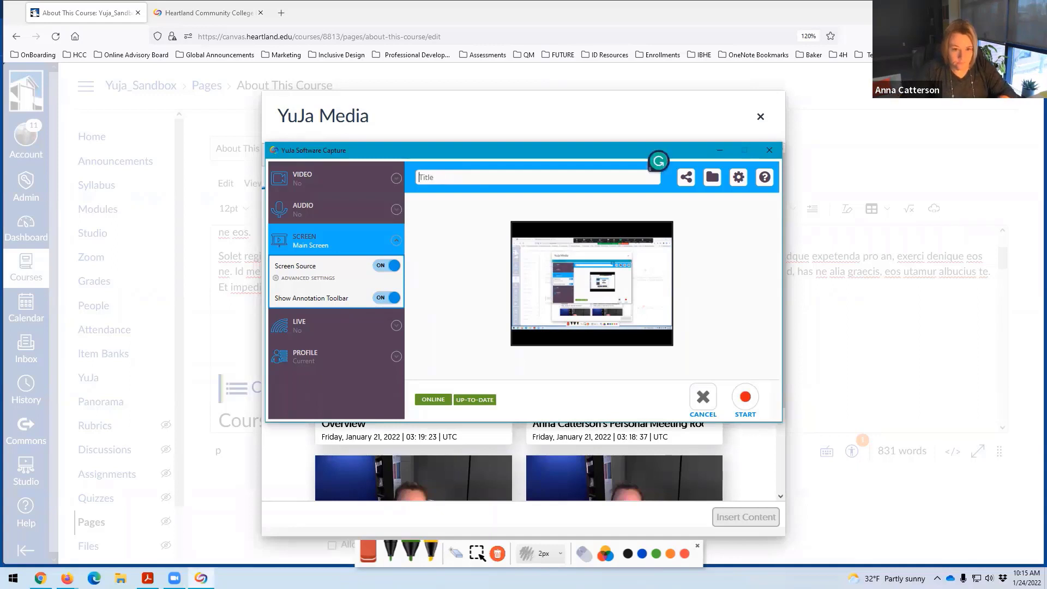
type("Sample Video - G")
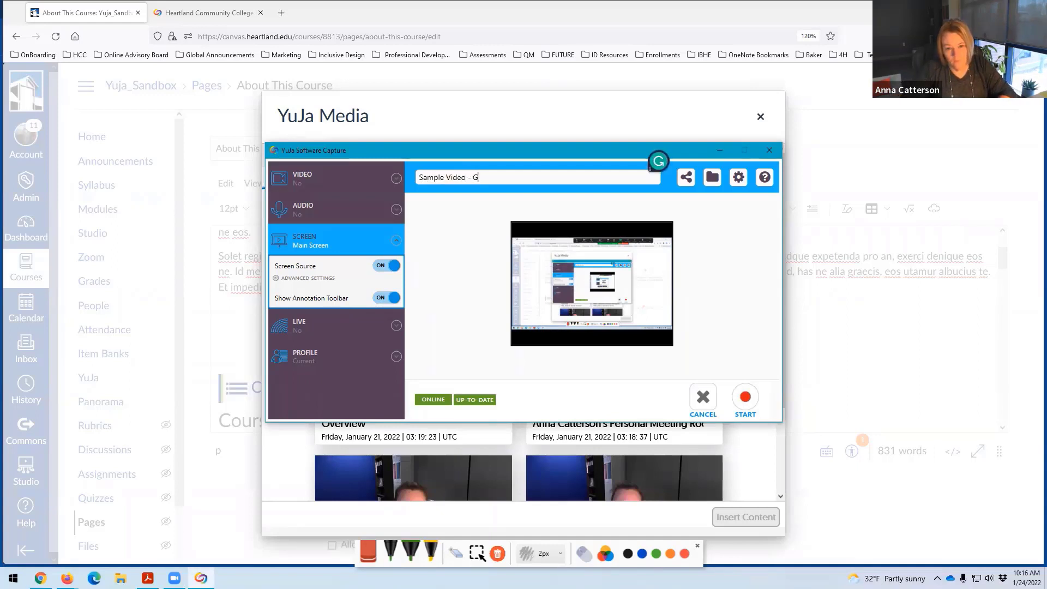
type("etting Started w")
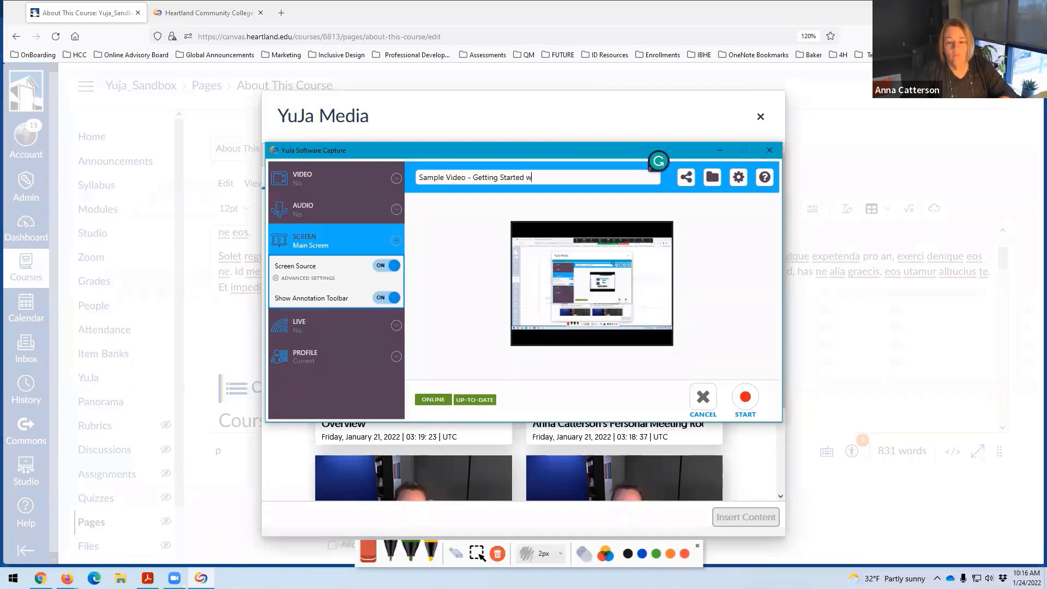
type("ith Y")
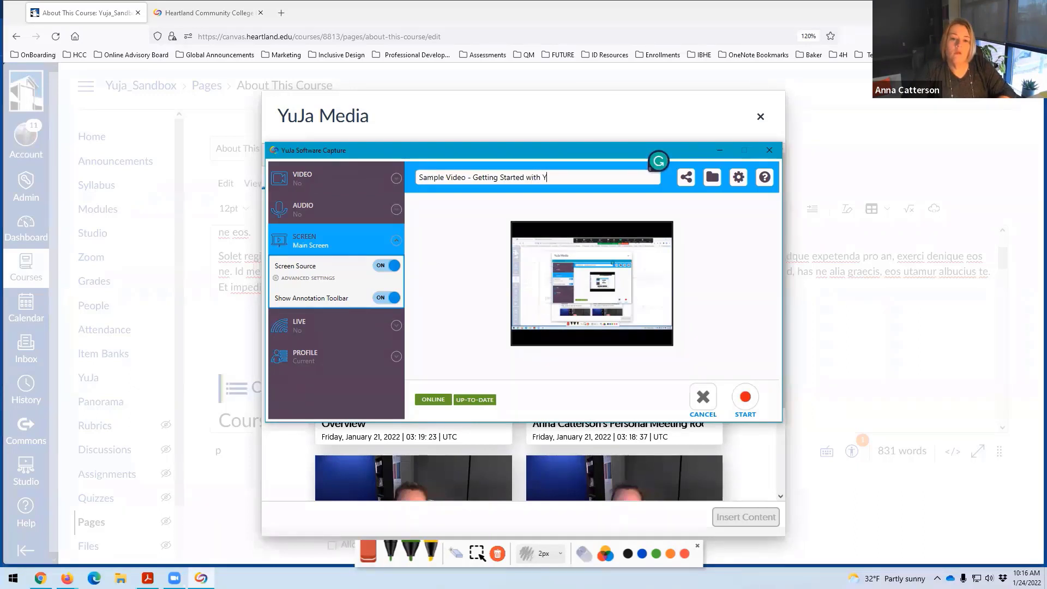
type("uja")
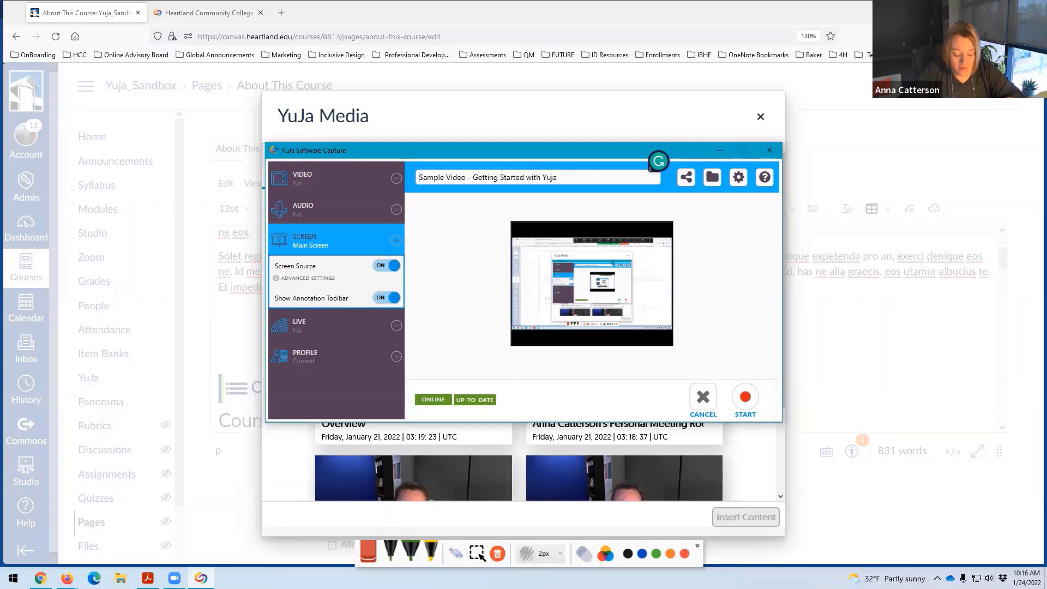
type("CANVAS")
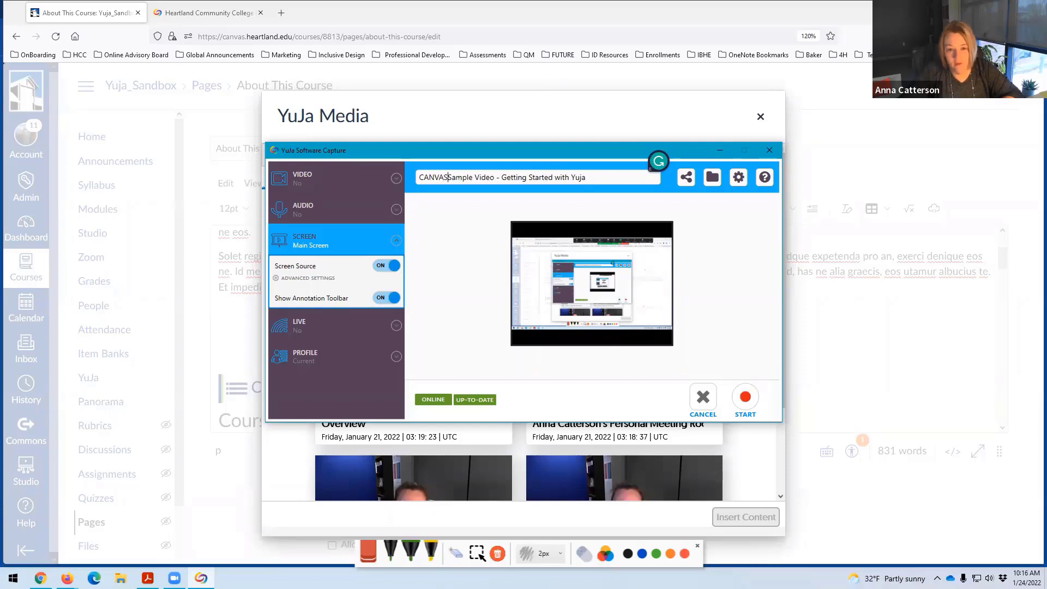
type(" |")
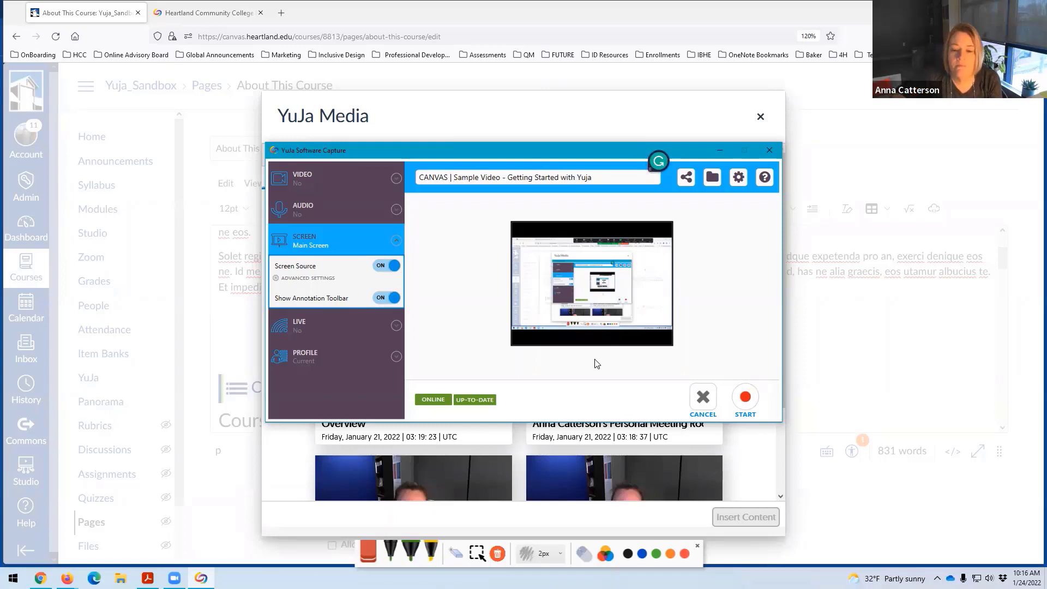
Step: Record a short main-screen capture, finish the session and save the recording for upload
left_click(747, 392)
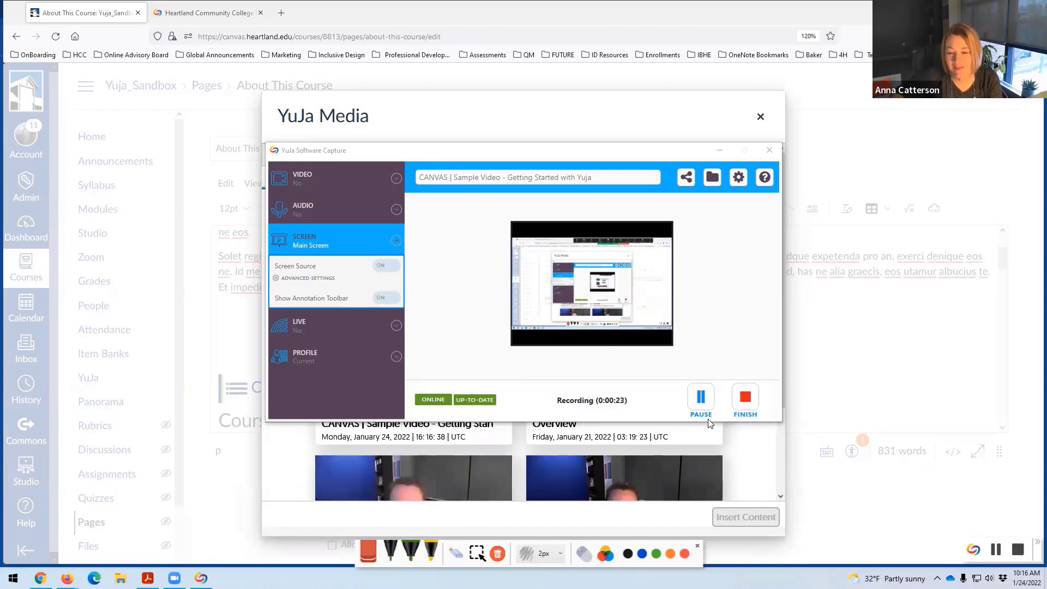
left_click(745, 398)
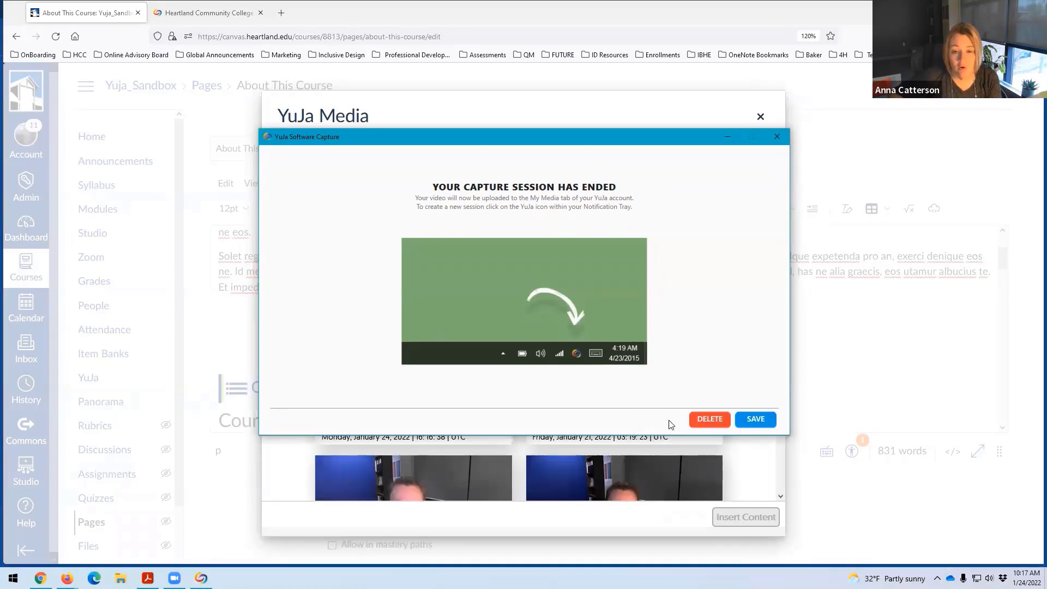
left_click(755, 418)
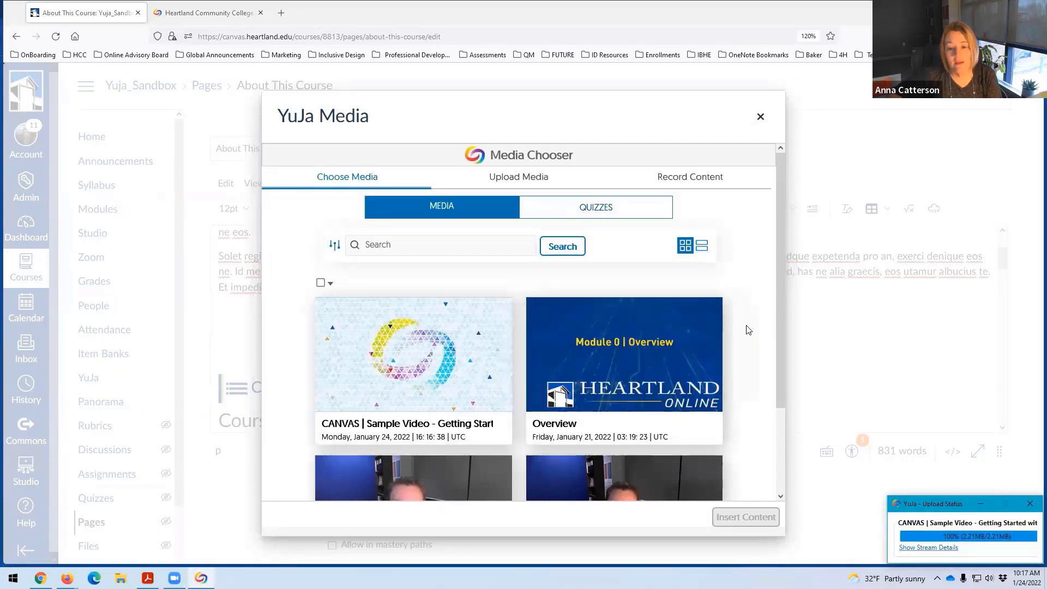
Step: Insert the new "CANVAS | Sample Video - Getting Started with Yuja" recording from the Media Chooser into the page
scroll(744, 329, "down", 2)
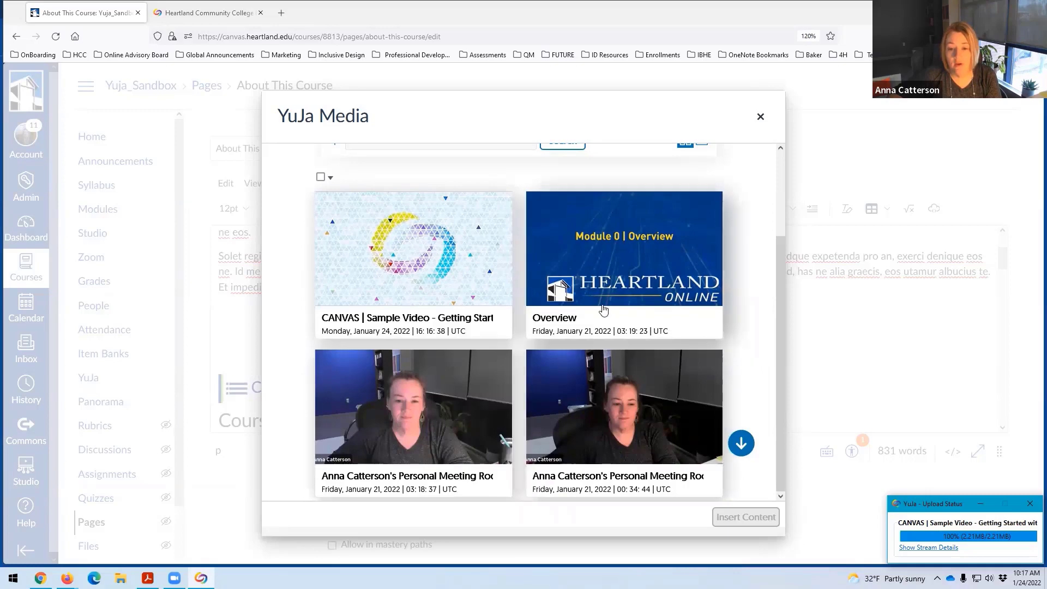
scroll(738, 387, "up", 2)
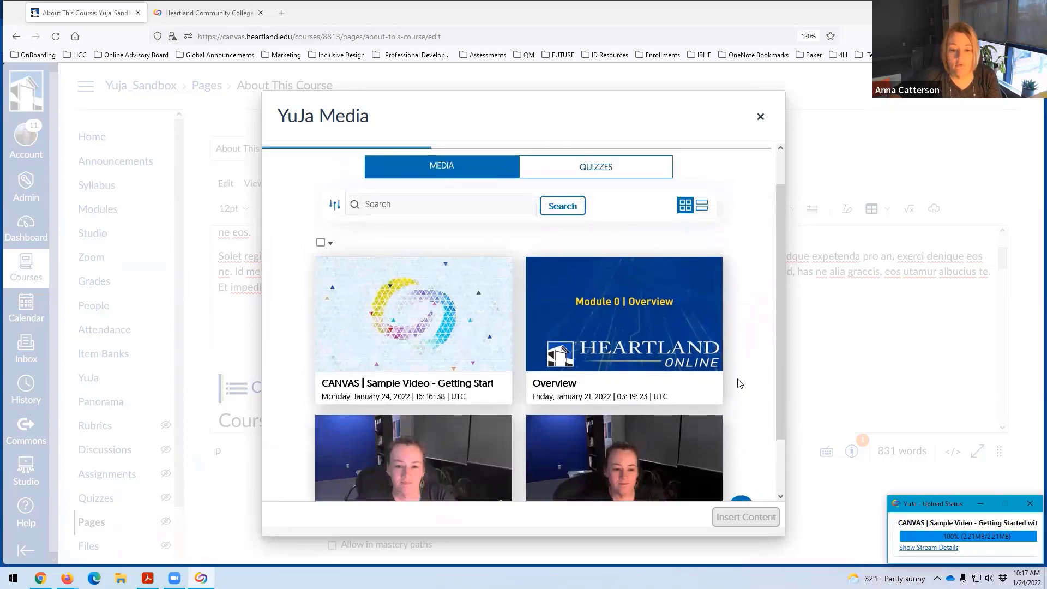
scroll(738, 383, "down", 1)
scroll(738, 383, "down", 1)
scroll(739, 383, "up", 3)
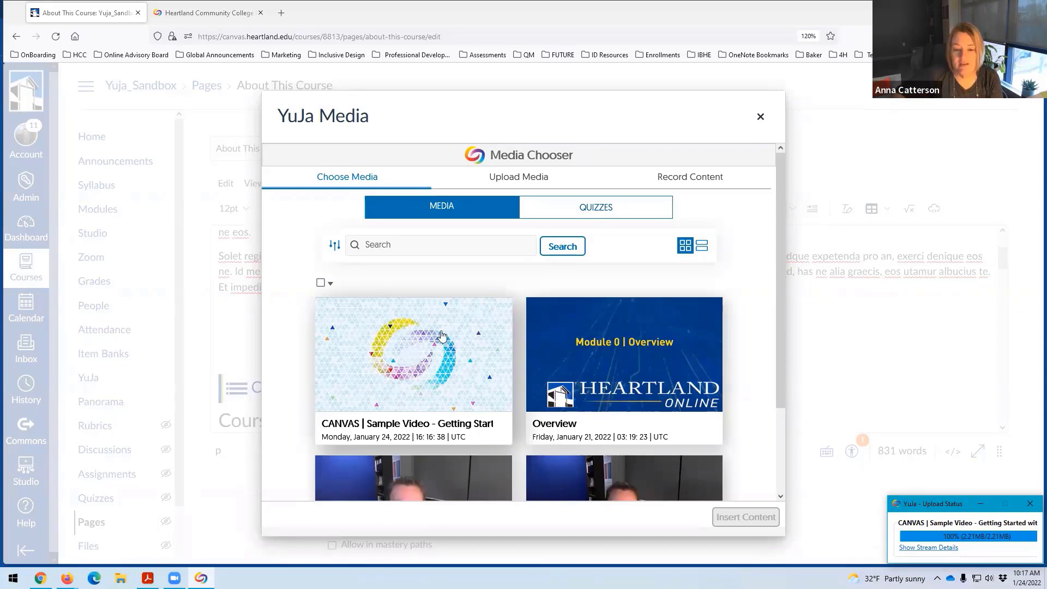
scroll(402, 437, "down", 2)
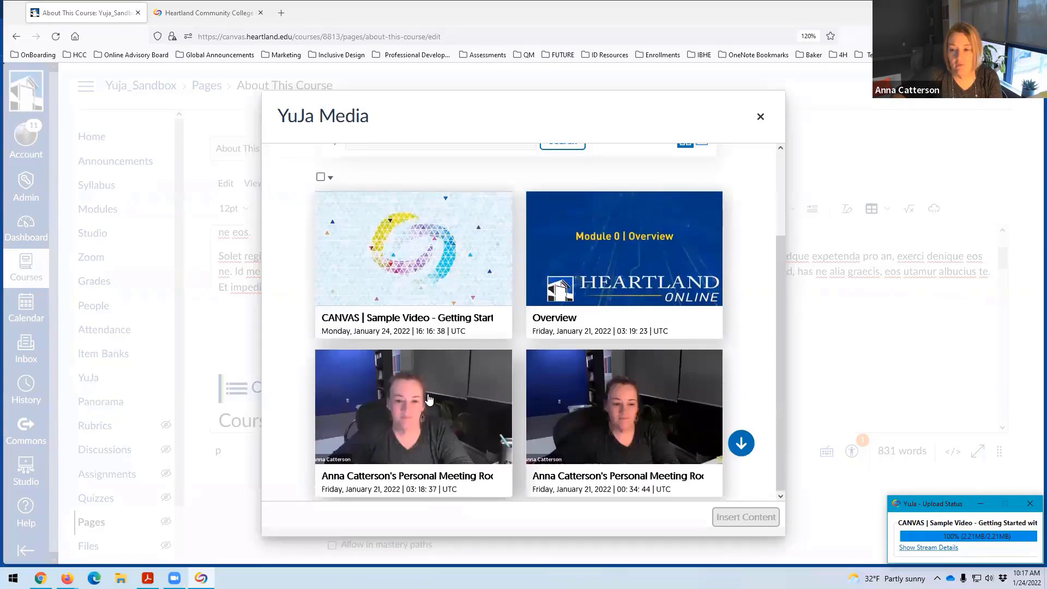
scroll(402, 327, "up", 2)
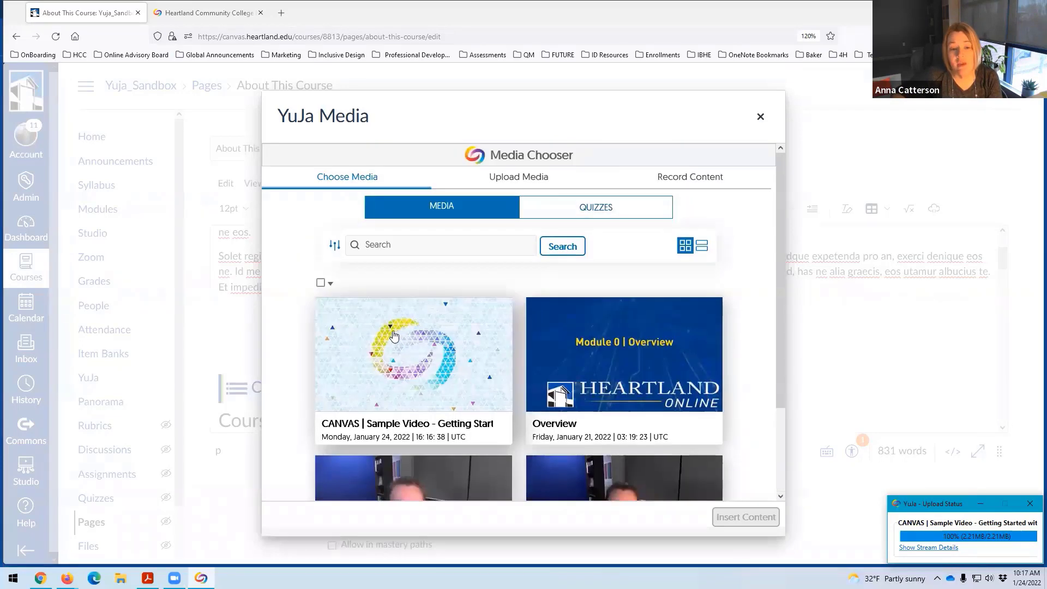
left_click(395, 375)
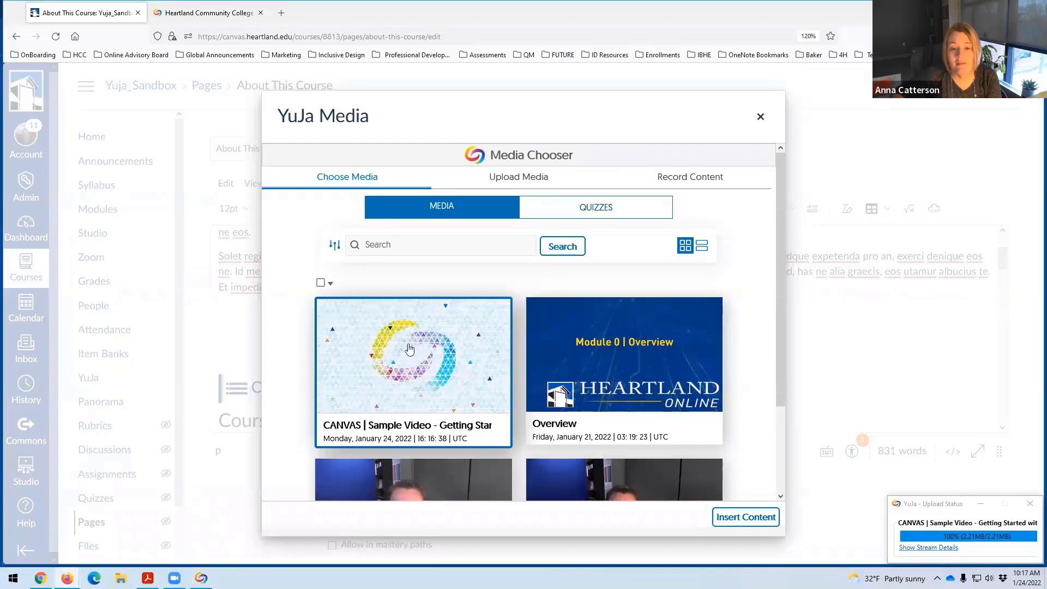
left_click(747, 518)
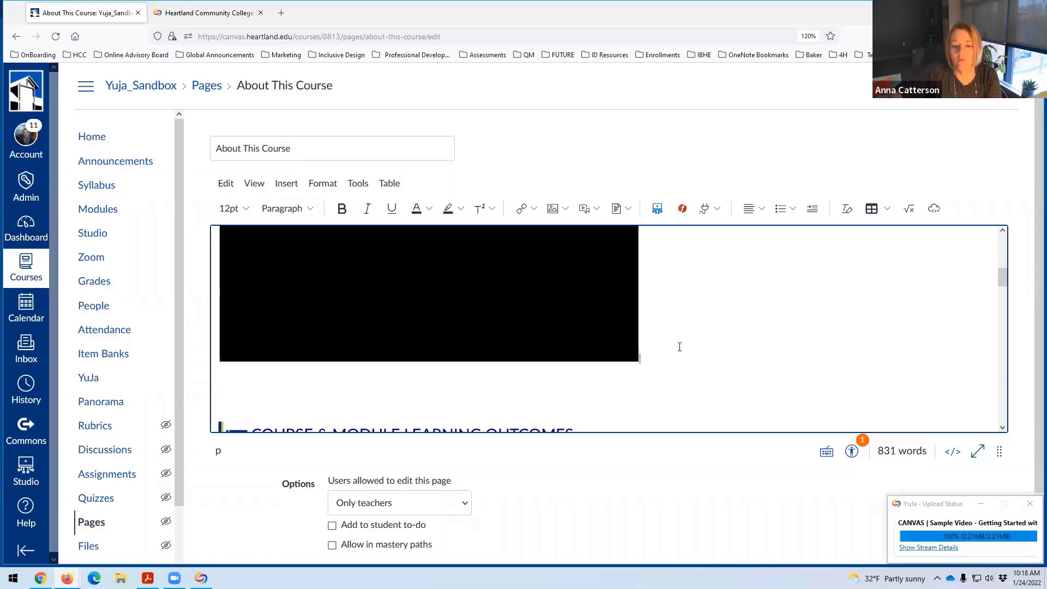
Step: Dismiss the YuJa upload status window, then save the About This Course page and check the embedded video
scroll(802, 358, "down", 8)
scroll(817, 474, "down", 2)
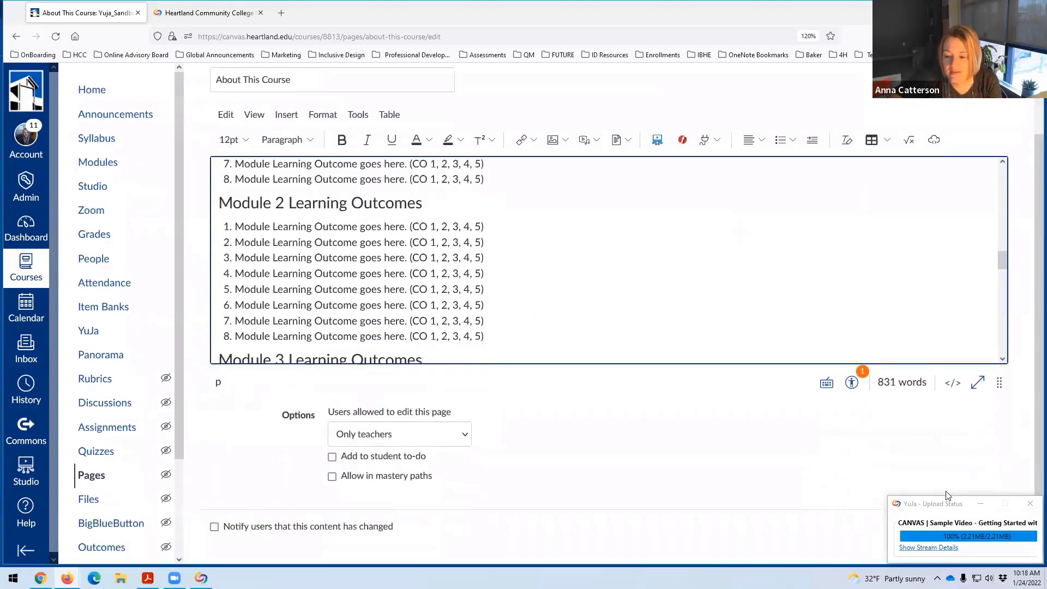
left_click(1028, 503)
left_click(991, 528)
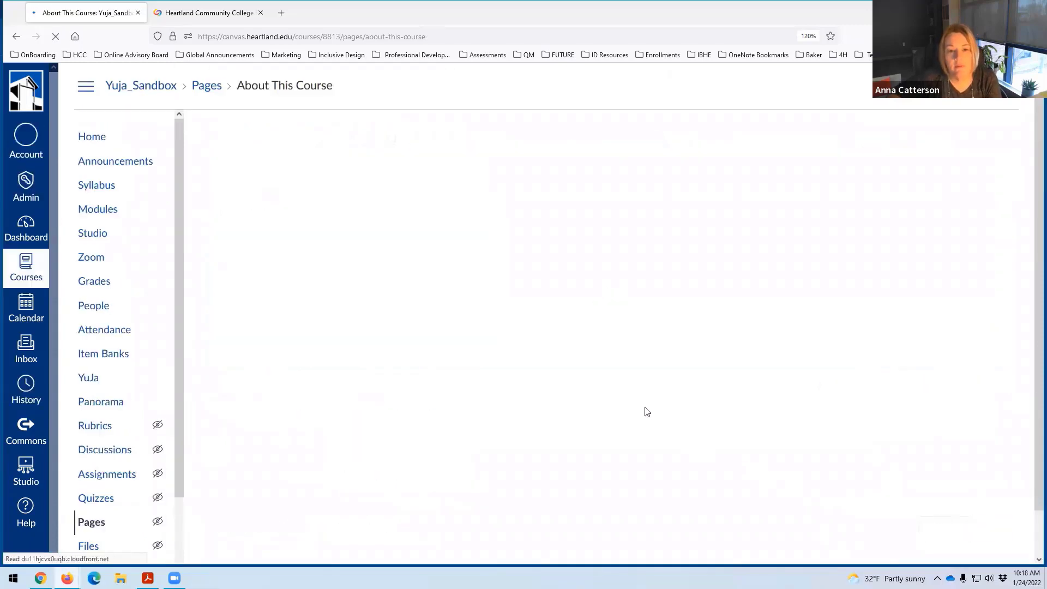
scroll(722, 372, "down", 2)
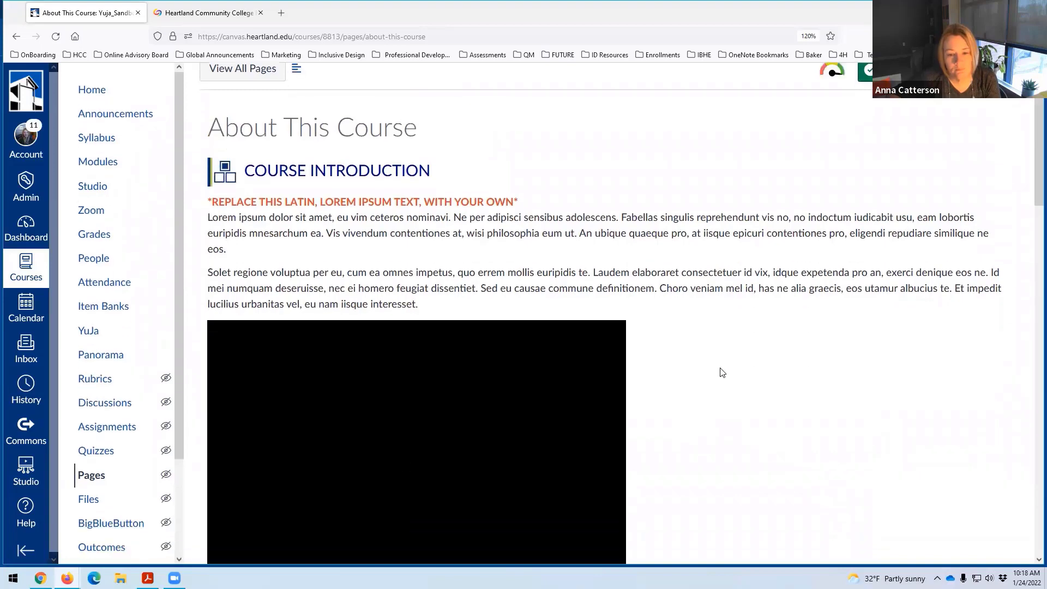
scroll(722, 373, "down", 4)
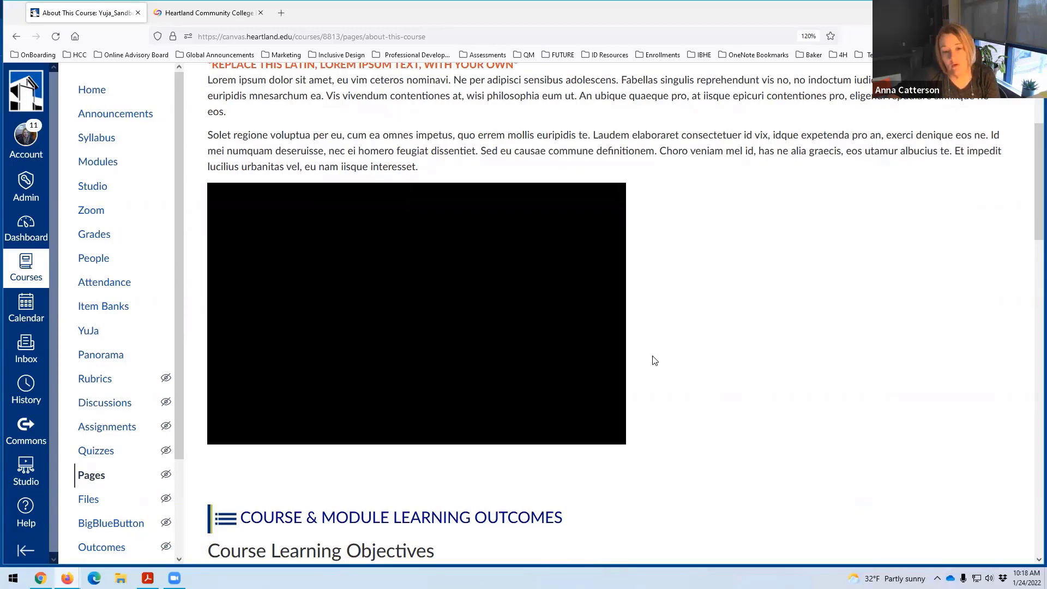
scroll(650, 355, "up", 2)
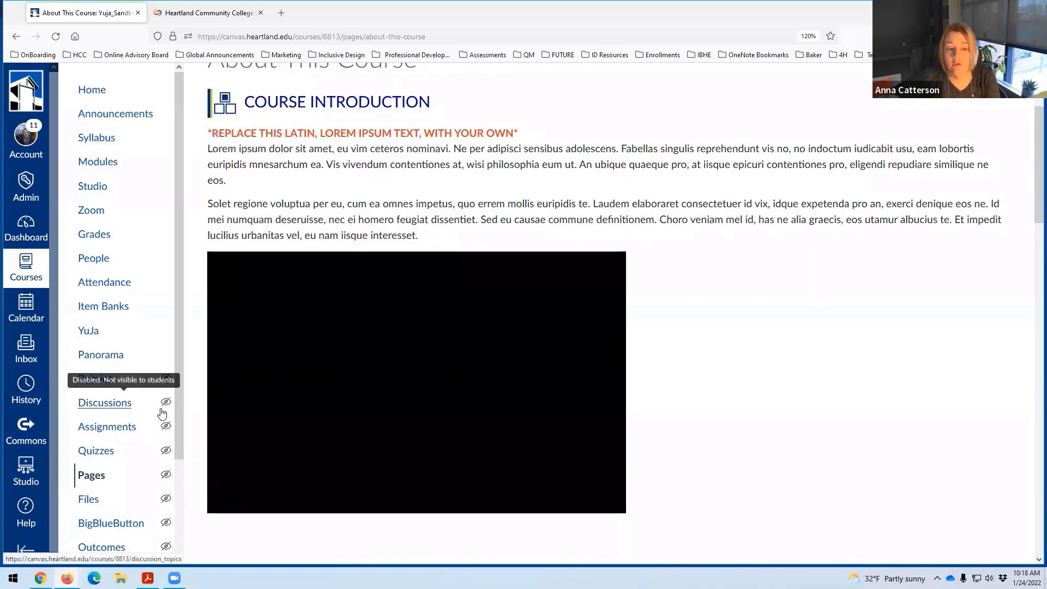
Step: Open the course's YuJa media library and reload the separately opened My Media page to check on the new recording
left_click(94, 334)
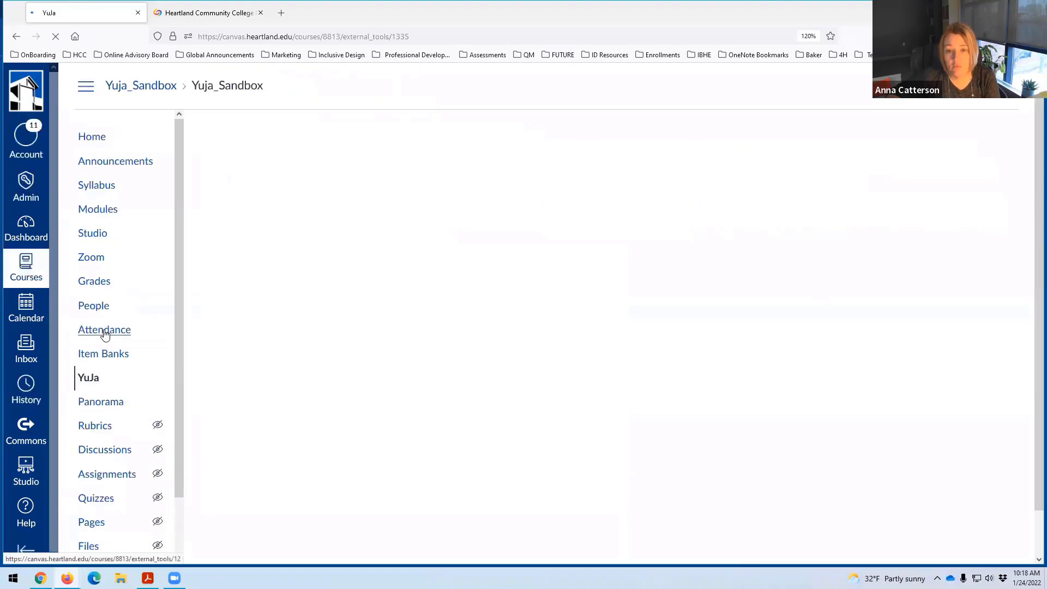
left_click(189, 16)
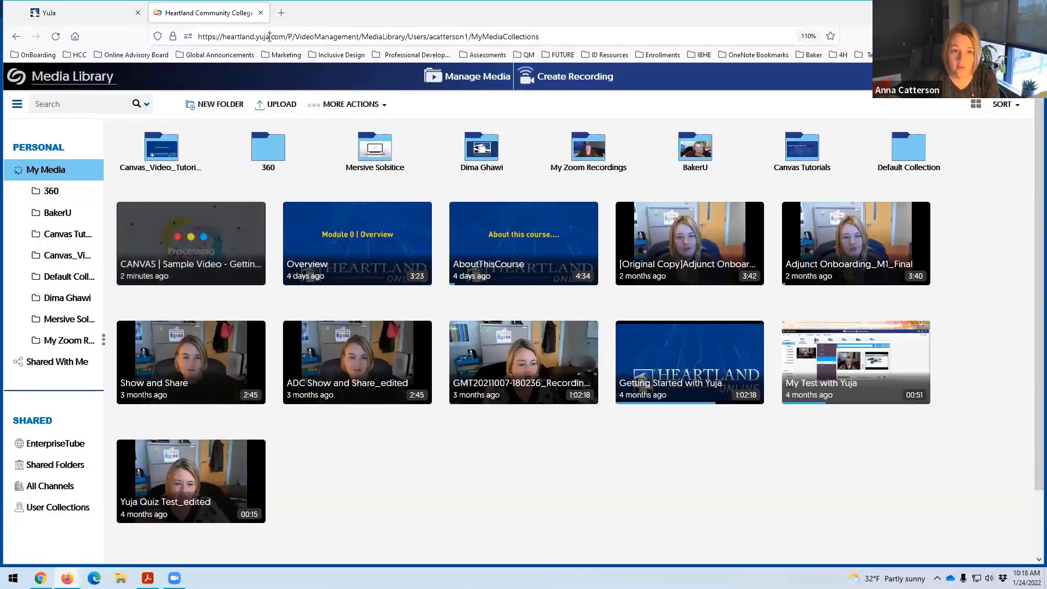
left_click(269, 37)
key("Return")
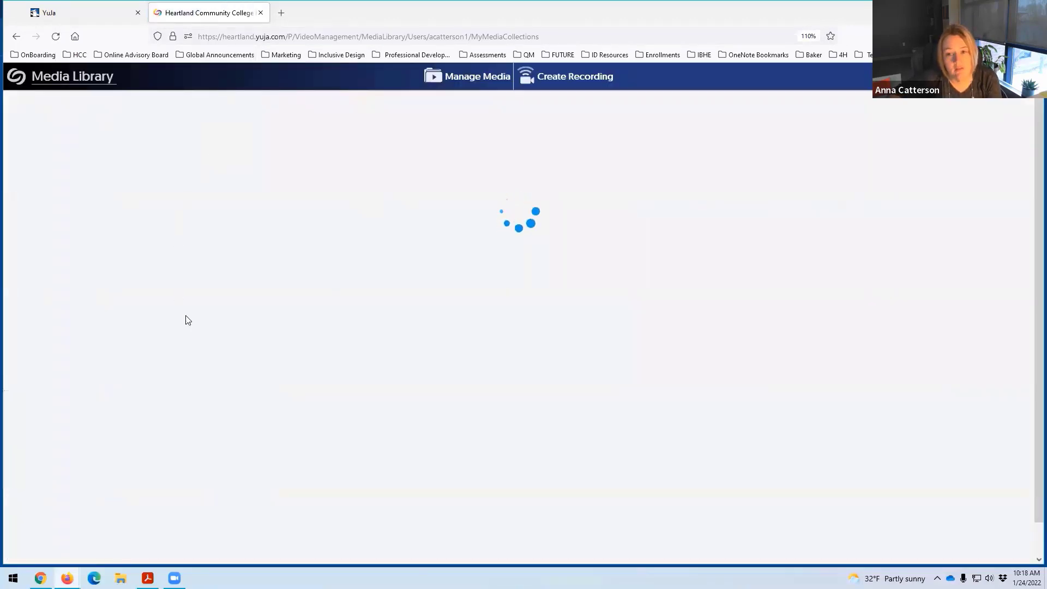
Step: Return to the course's media library and open the sharing options of the Adjunct Onboarding_M1_Final video
left_click(76, 12)
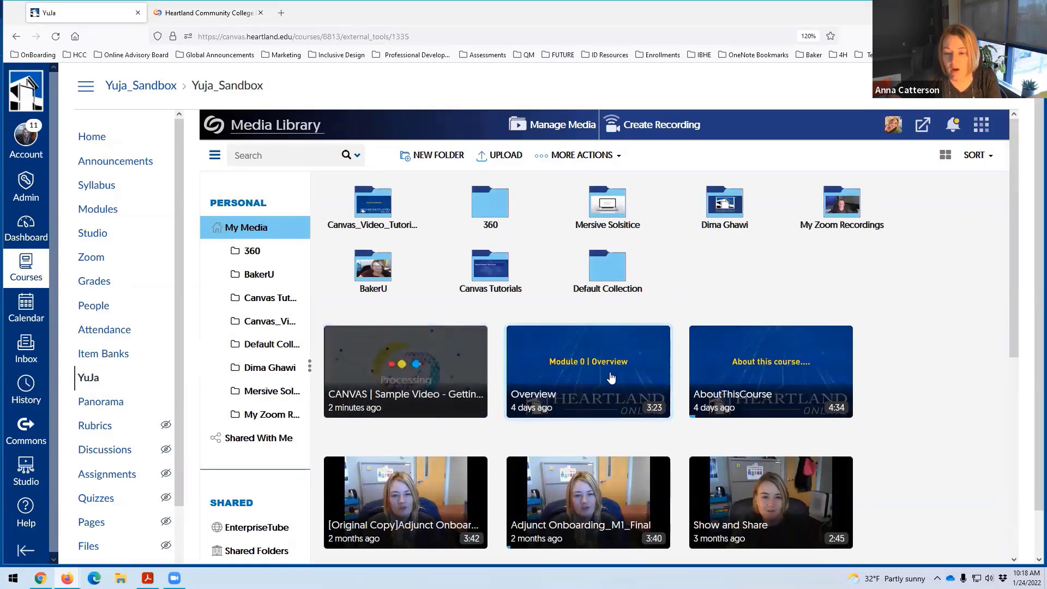
scroll(595, 382, "down", 2)
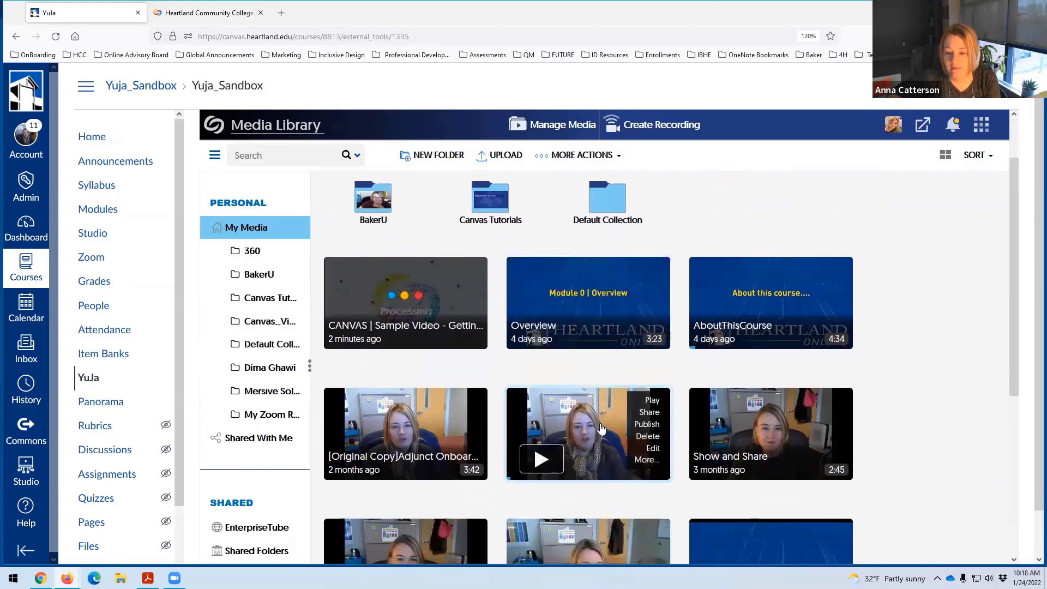
scroll(599, 425, "down", 2)
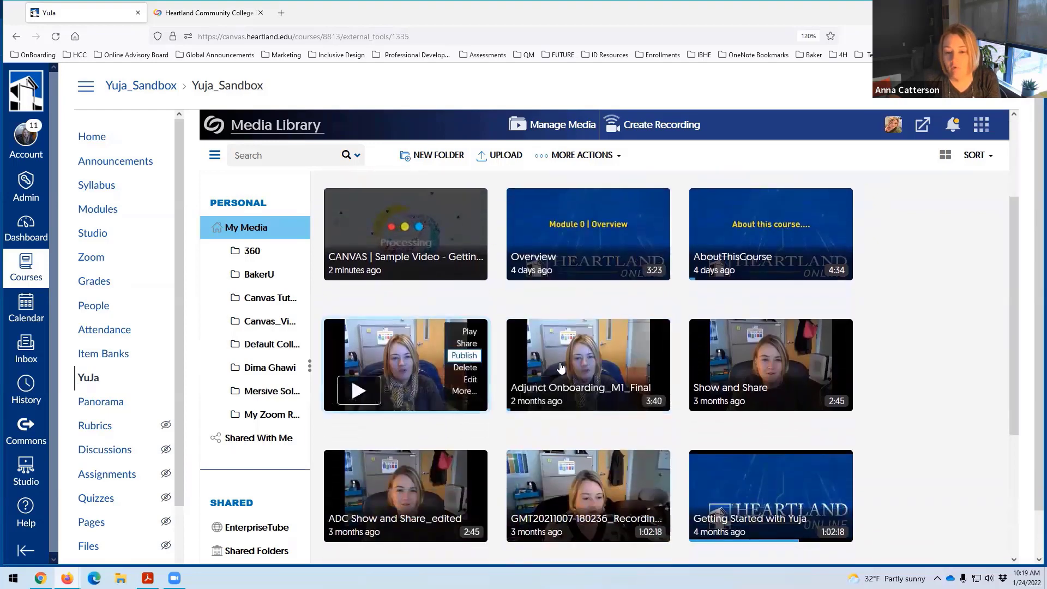
mouse_move(561, 369)
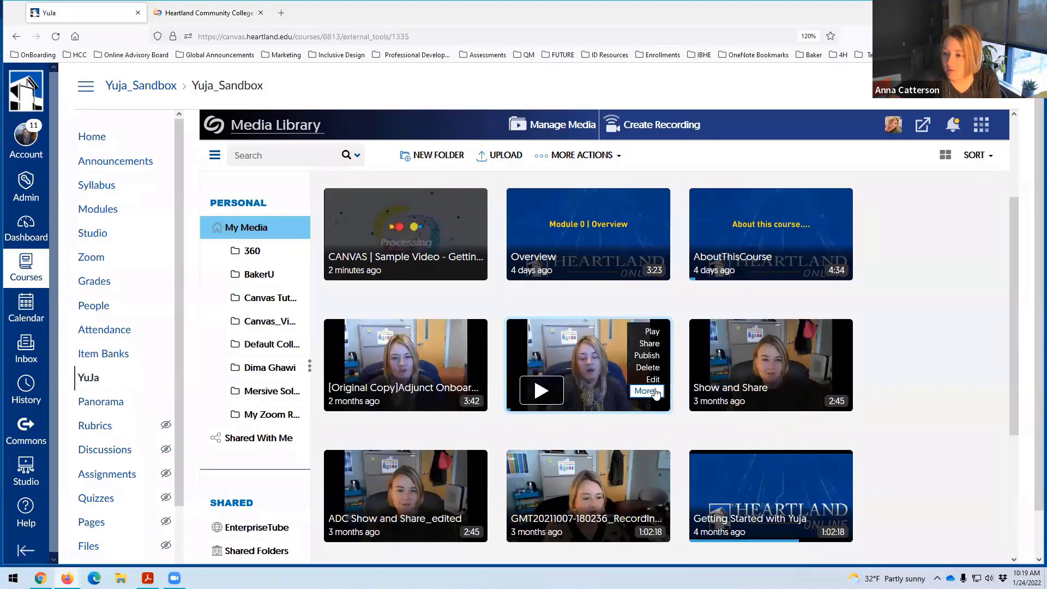
left_click(657, 345)
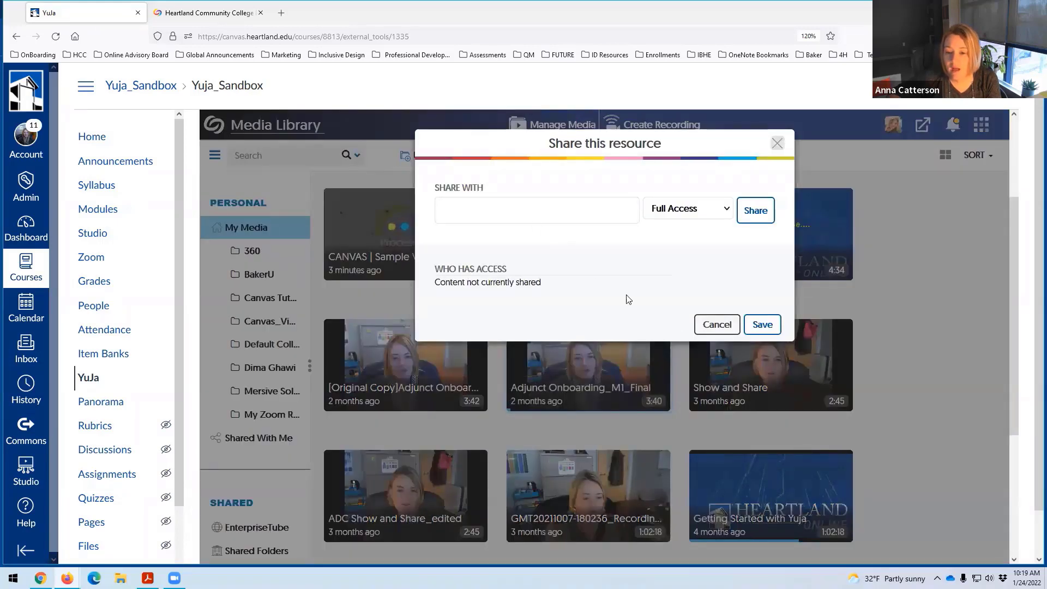
Step: Add a colleague by name as a sharing recipient, review the available access levels, and cancel sharing
left_click(520, 209)
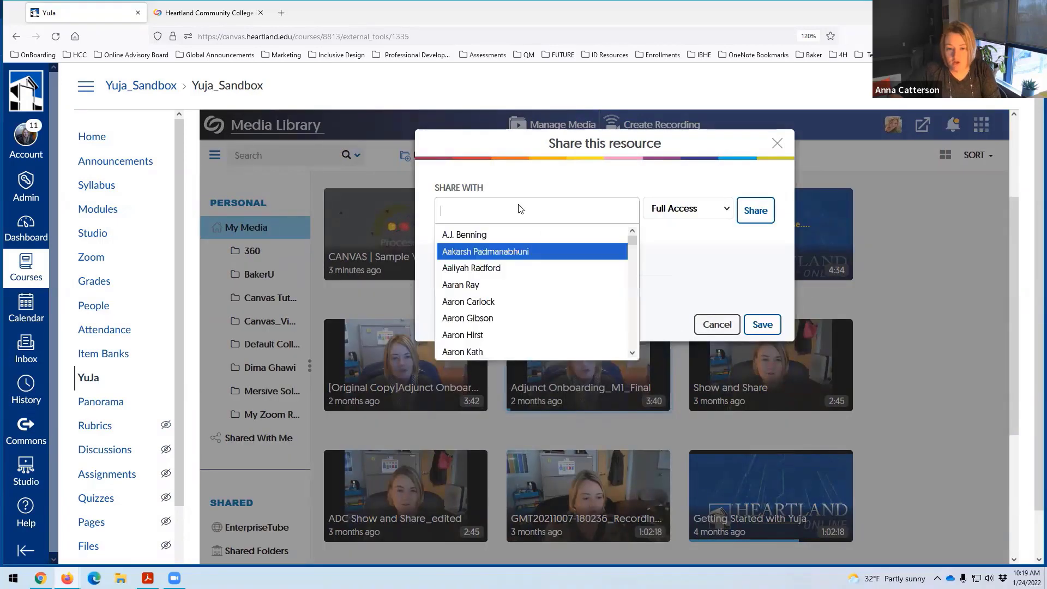
type("Nathan")
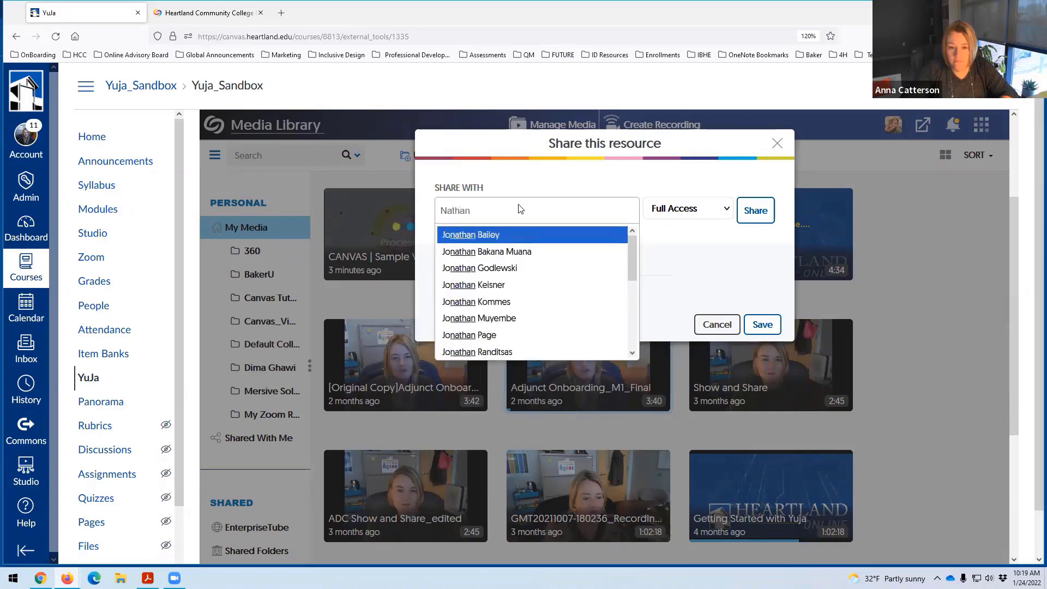
key("BackSpace")
key("BackSpace")
type("an Ra")
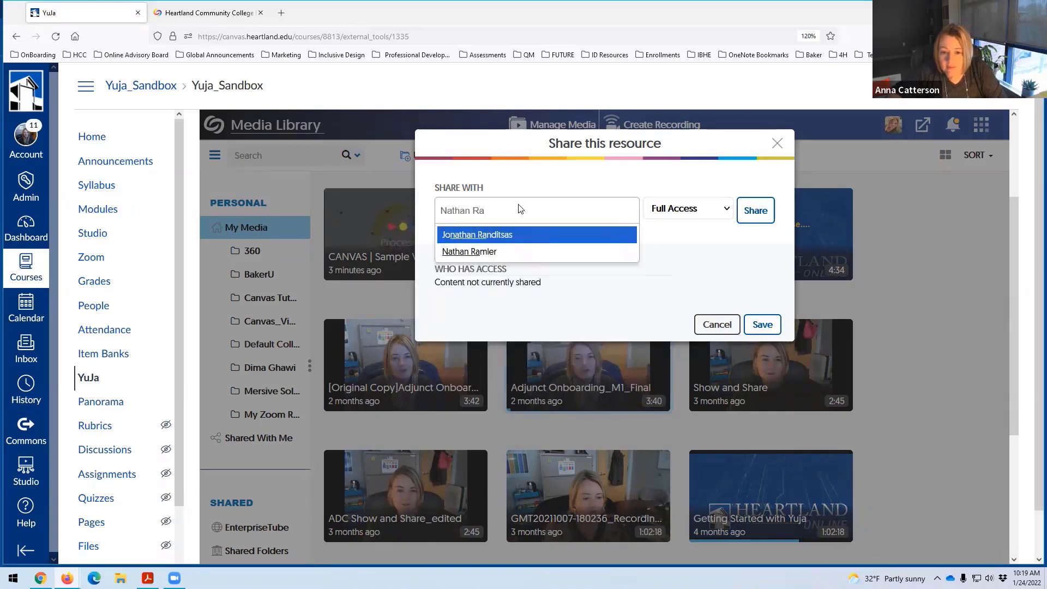
left_click(498, 252)
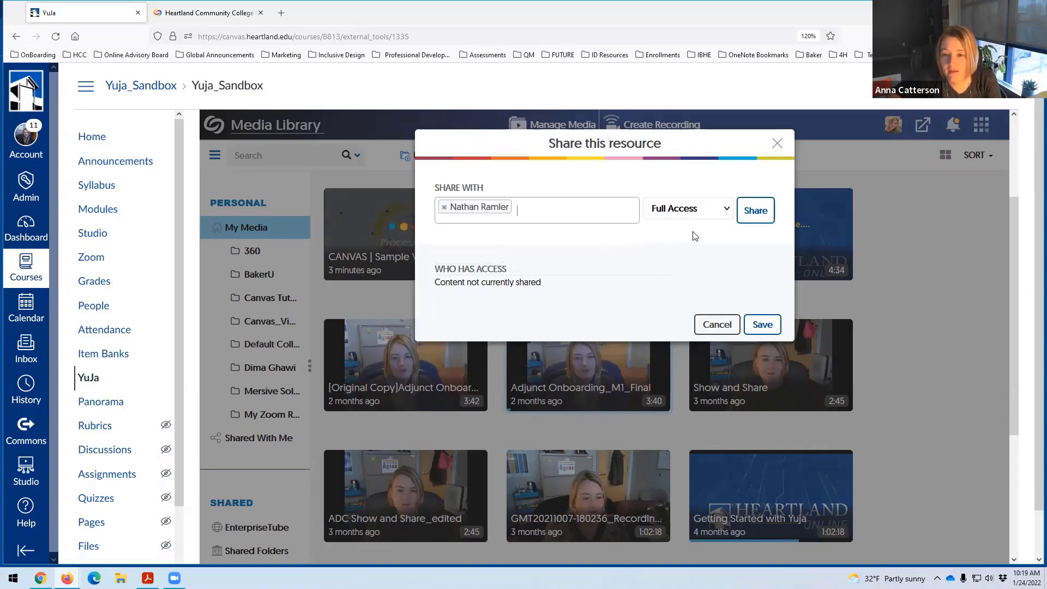
left_click(727, 209)
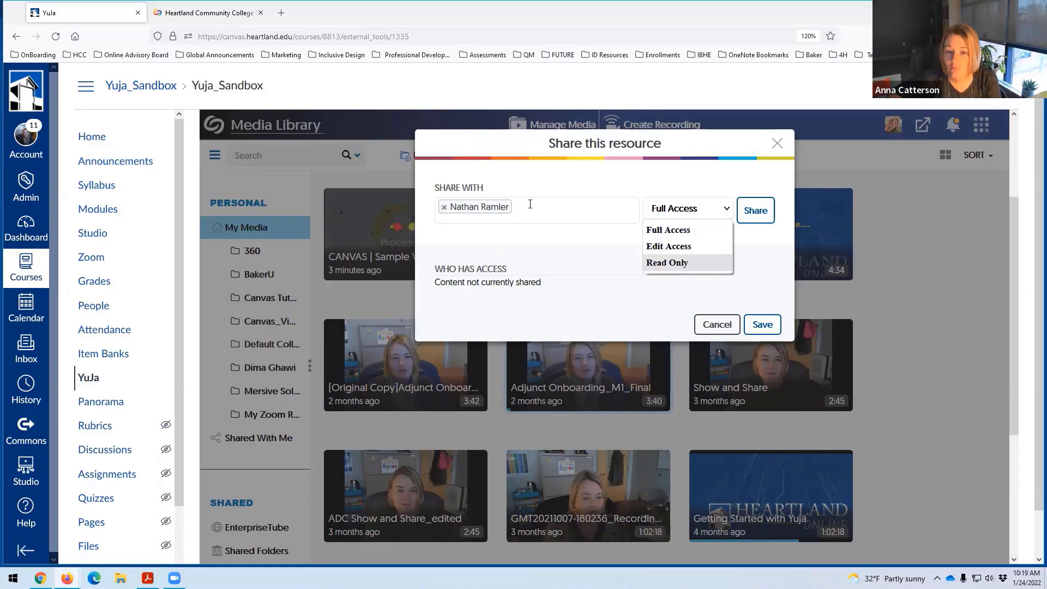
left_click(717, 330)
left_click(717, 330)
Step: Try publishing Adjunct Onboarding_M1_Final: search the media channels for a personal sandbox, pick the CATT channel, and cancel
mouse_move(613, 357)
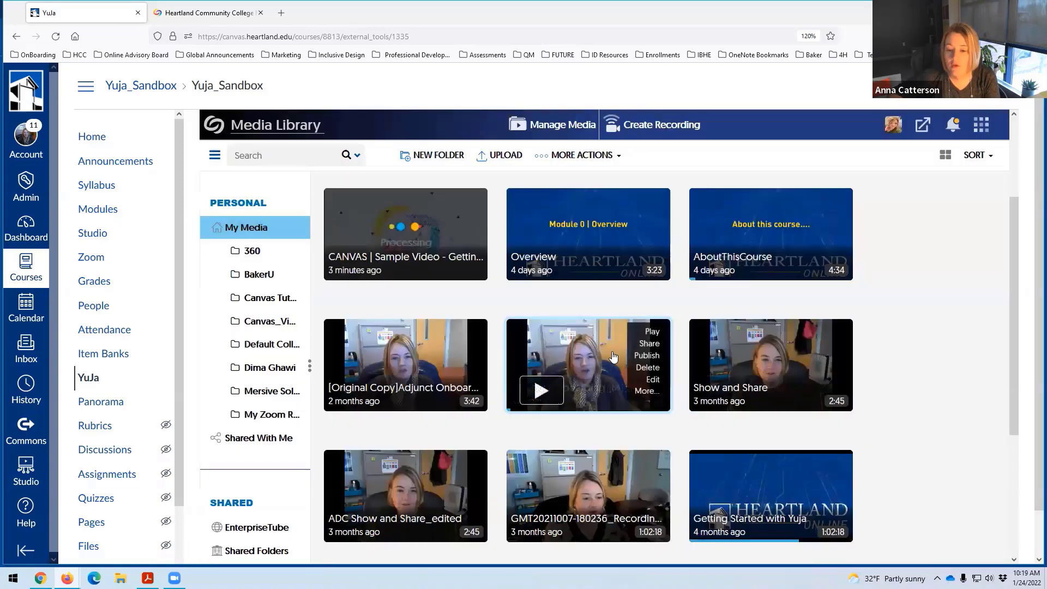
left_click(648, 356)
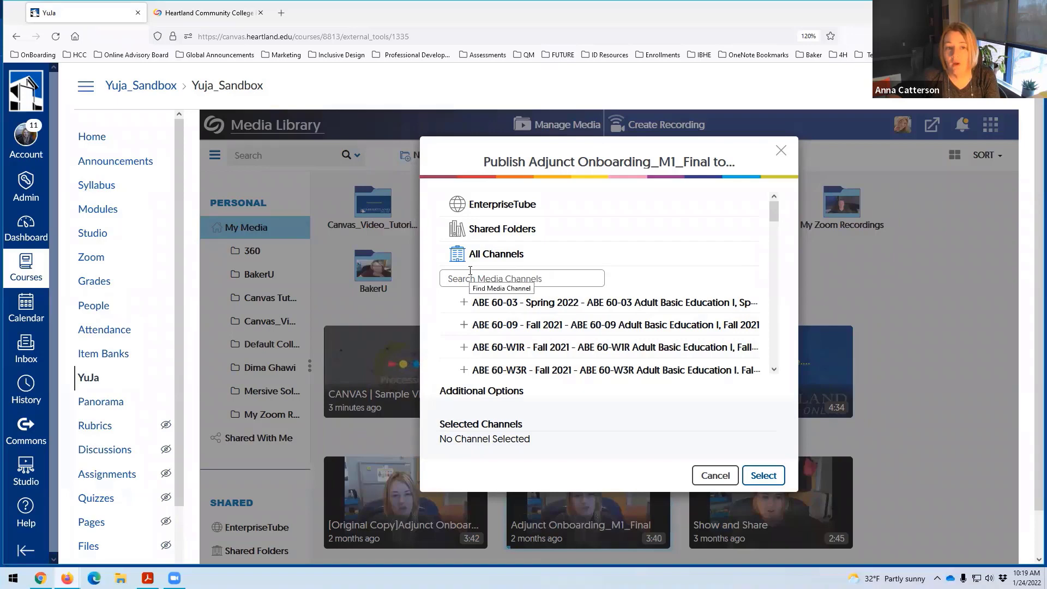
left_click(510, 279)
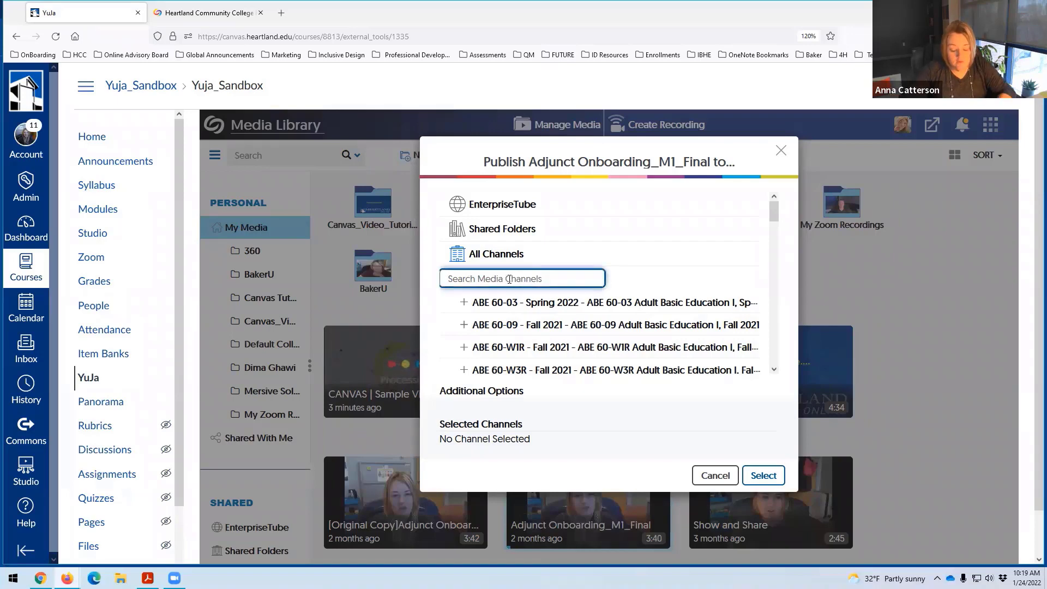
type("Catters")
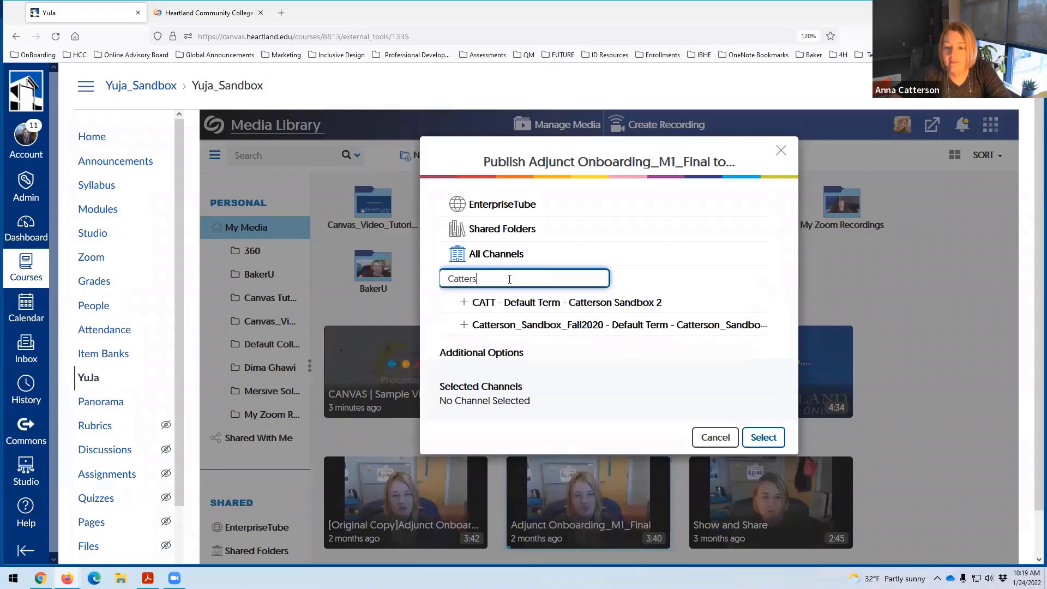
left_click(464, 302)
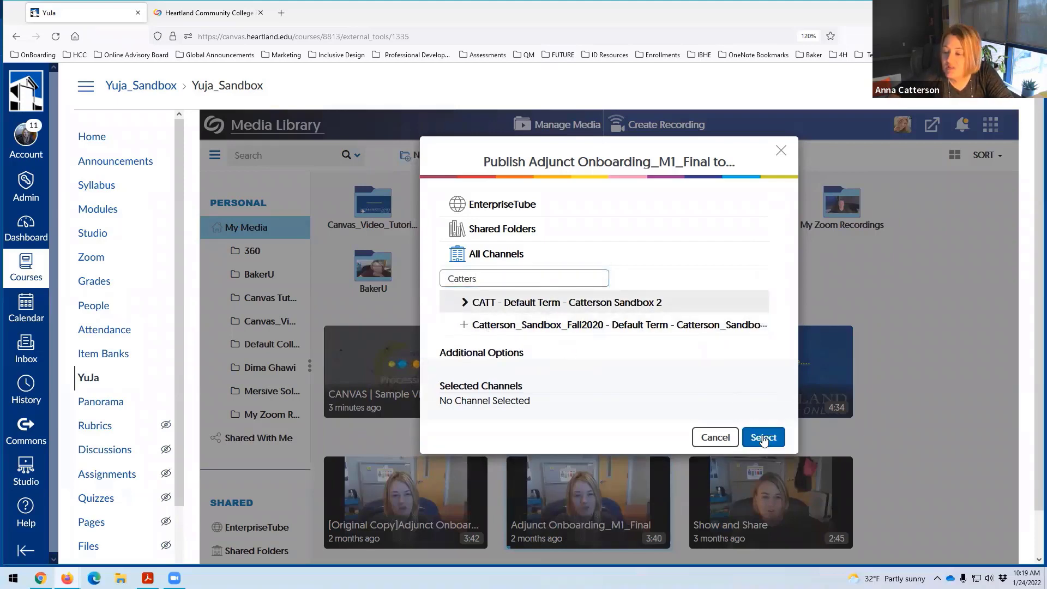
left_click(717, 440)
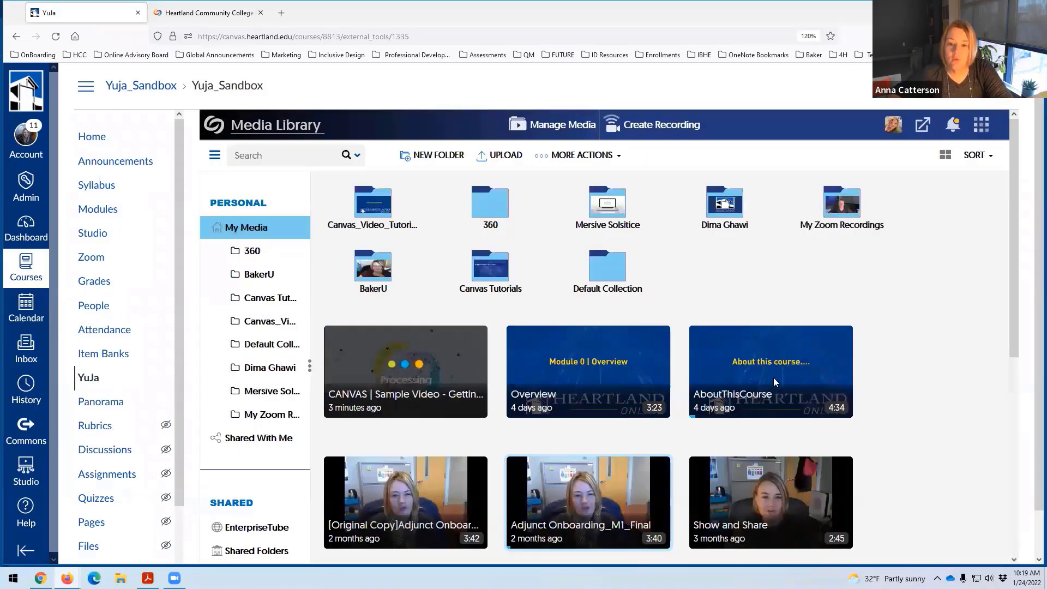
Step: Open the Overview video in the Video Editor to examine its timeline and captions, and discard the editing session
mouse_move(633, 381)
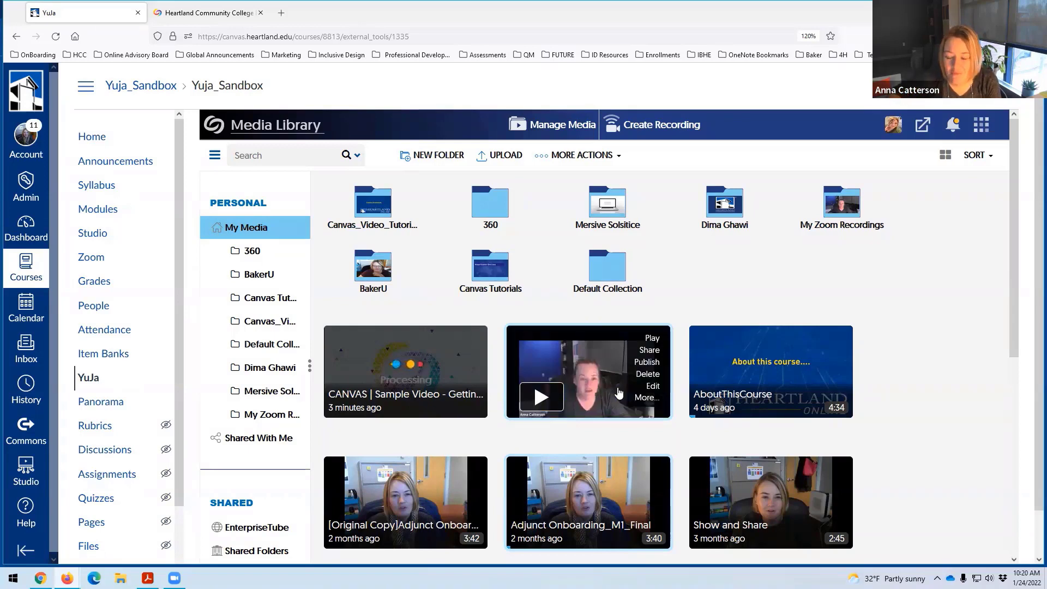
left_click(653, 386)
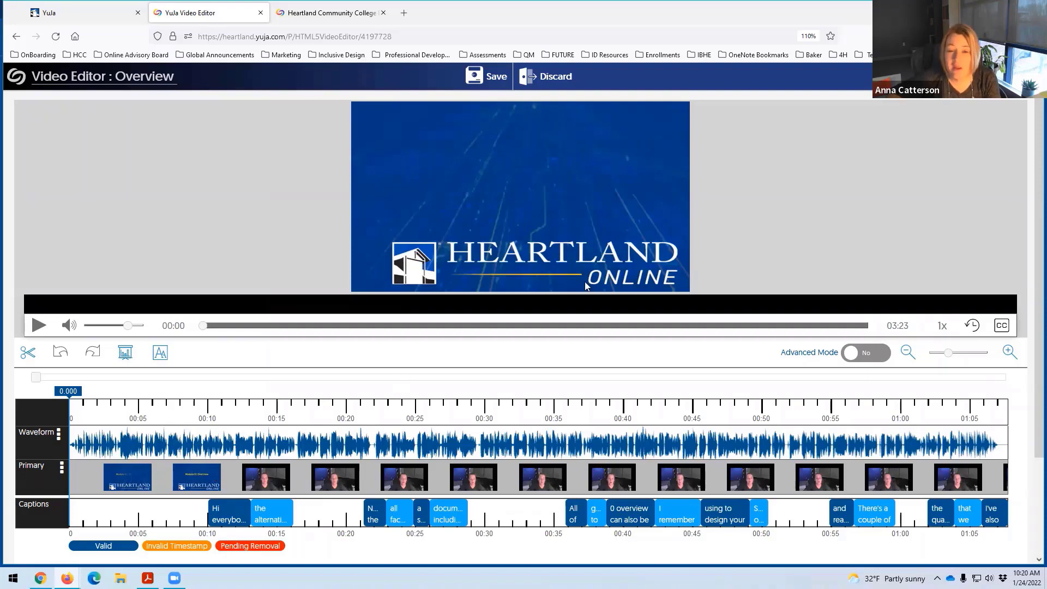
left_click(559, 79)
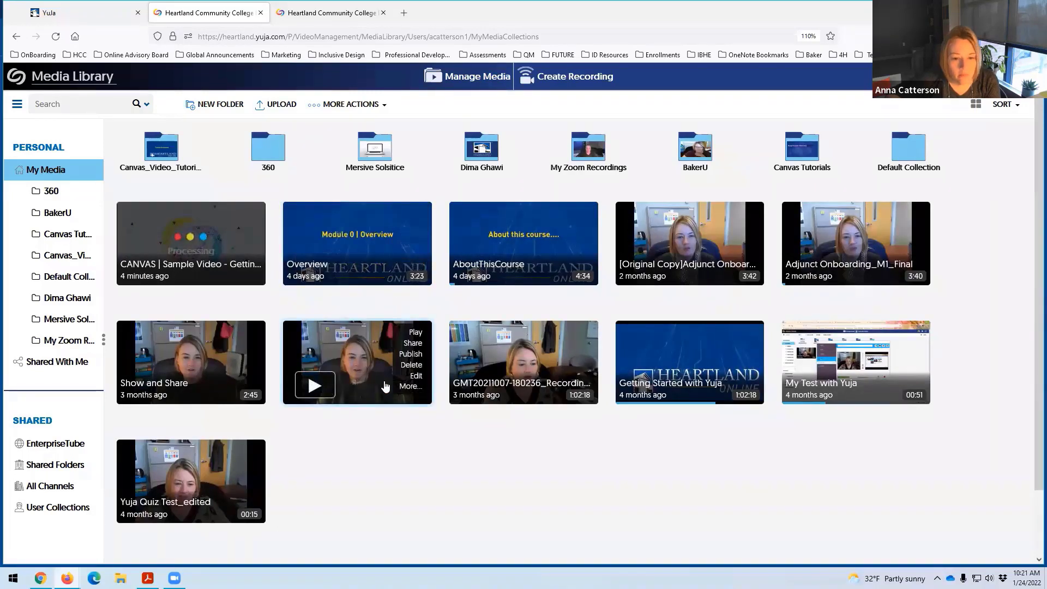
Step: Open the media details of ADC Show and Share_edited and examine its description field and linked-document chooser
left_click(408, 387)
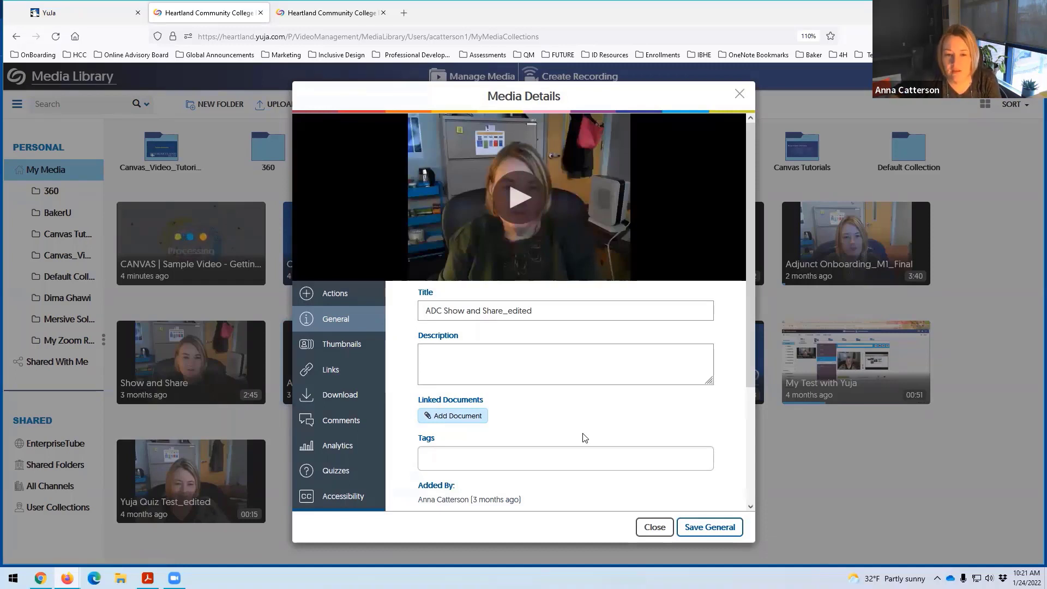
left_click(482, 361)
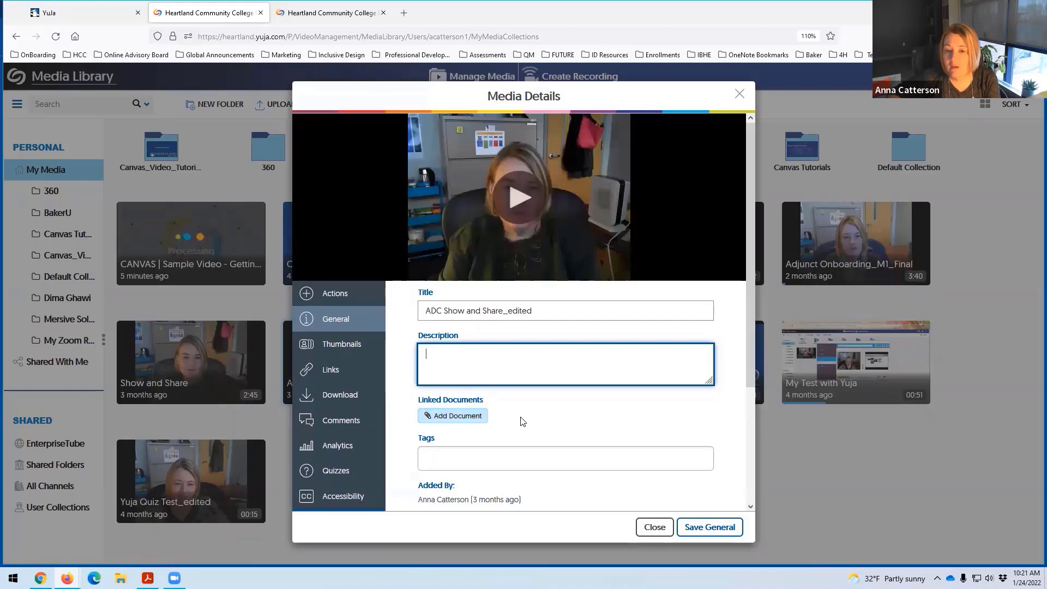
left_click(450, 416)
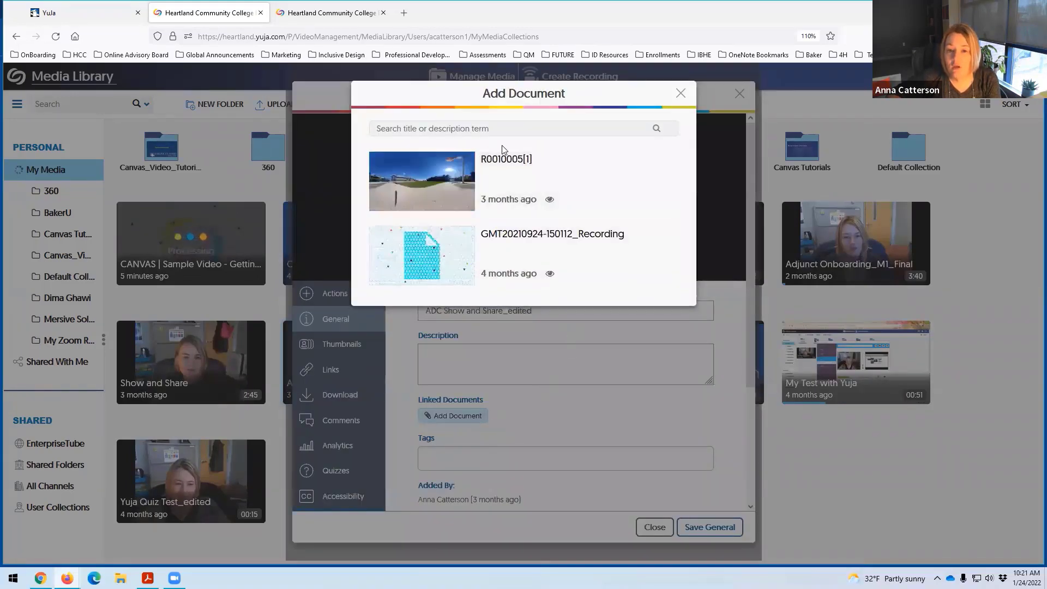
left_click(520, 129)
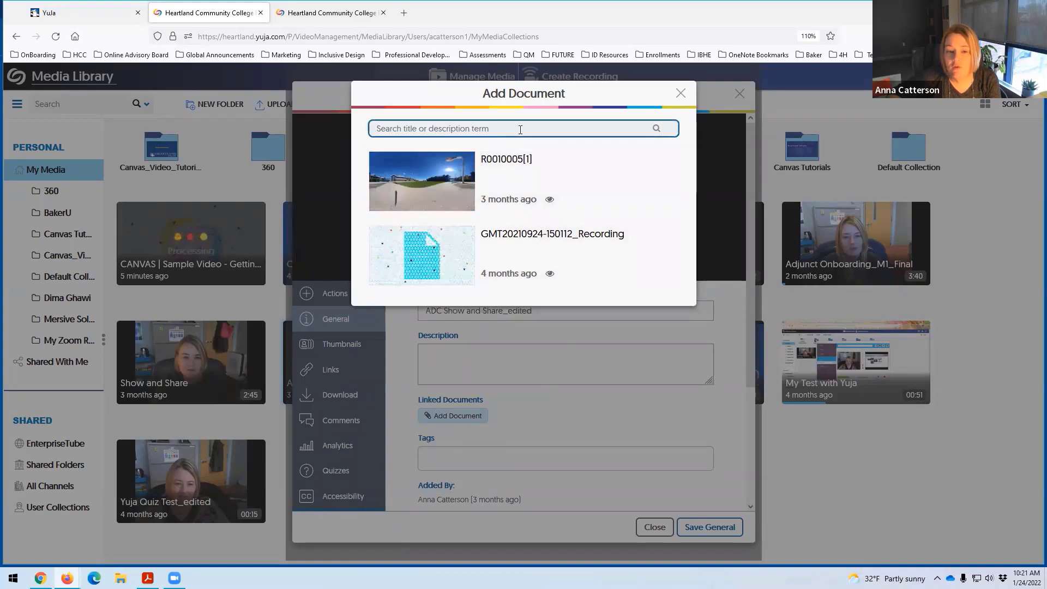
left_click(680, 94)
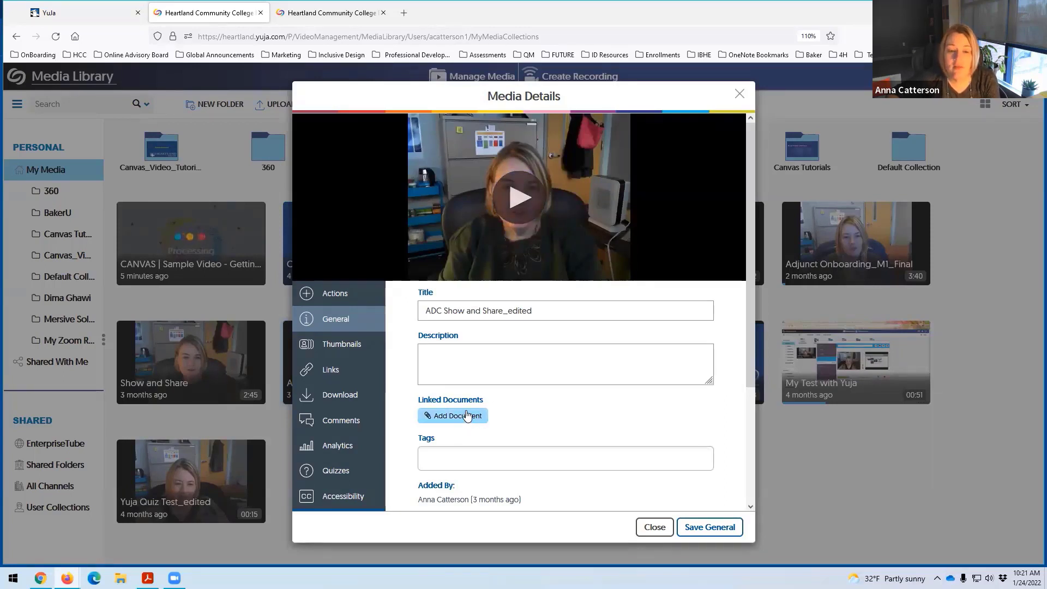
Step: Try the second and the first preview frames as the video's thumbnail without saving
left_click(326, 346)
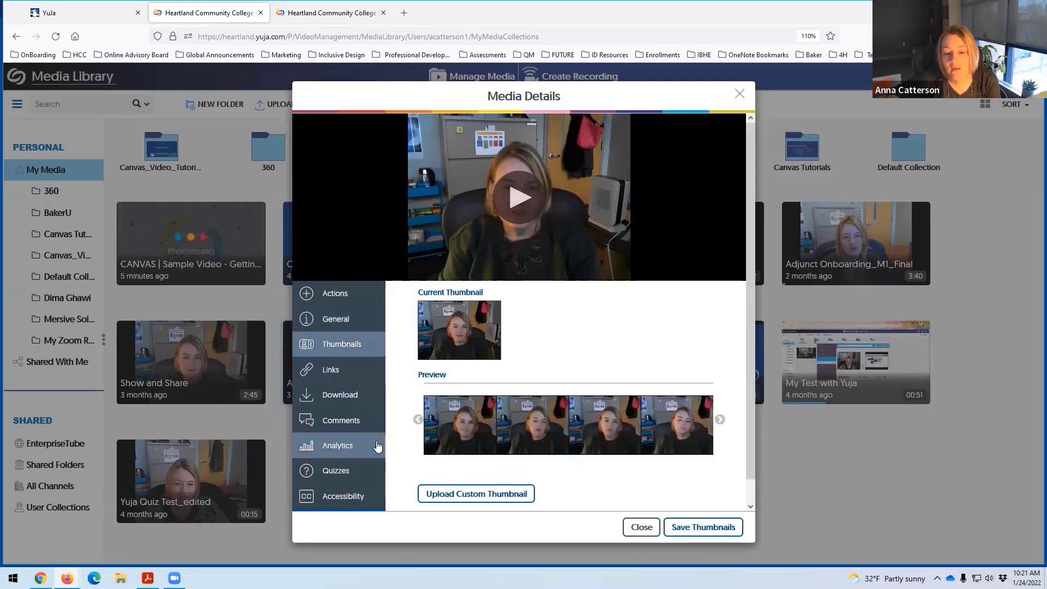
left_click(530, 426)
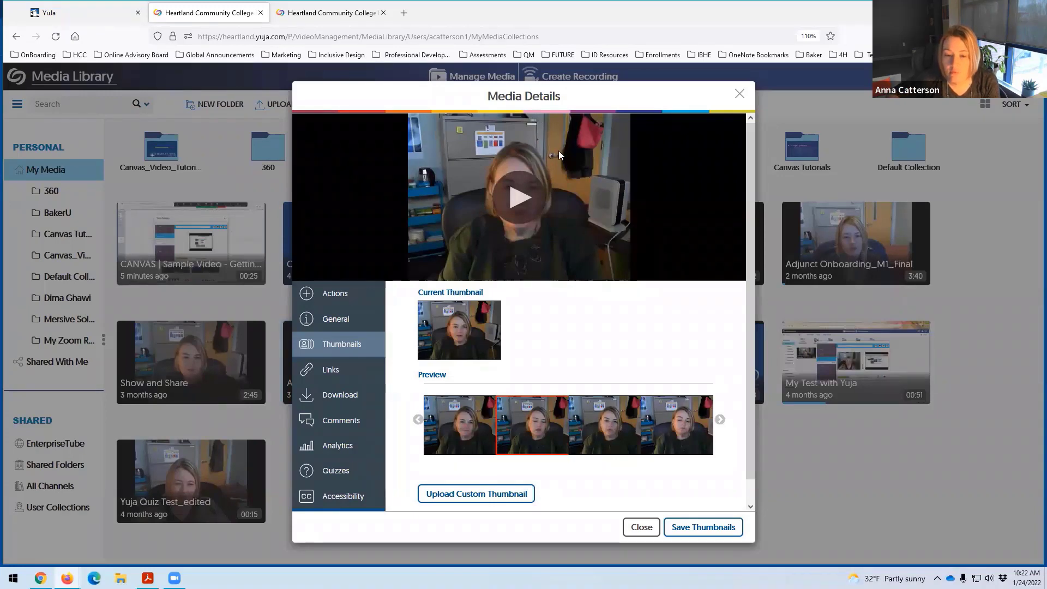
left_click(461, 422)
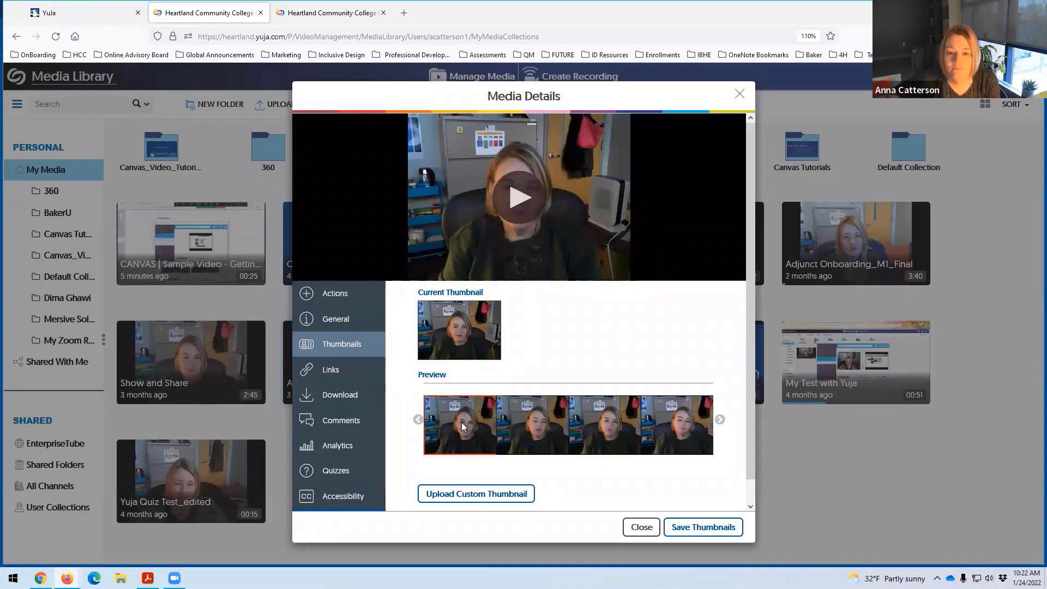
Step: Copy the direct link of ADC Show and Share_edited and check its embed code
left_click(343, 372)
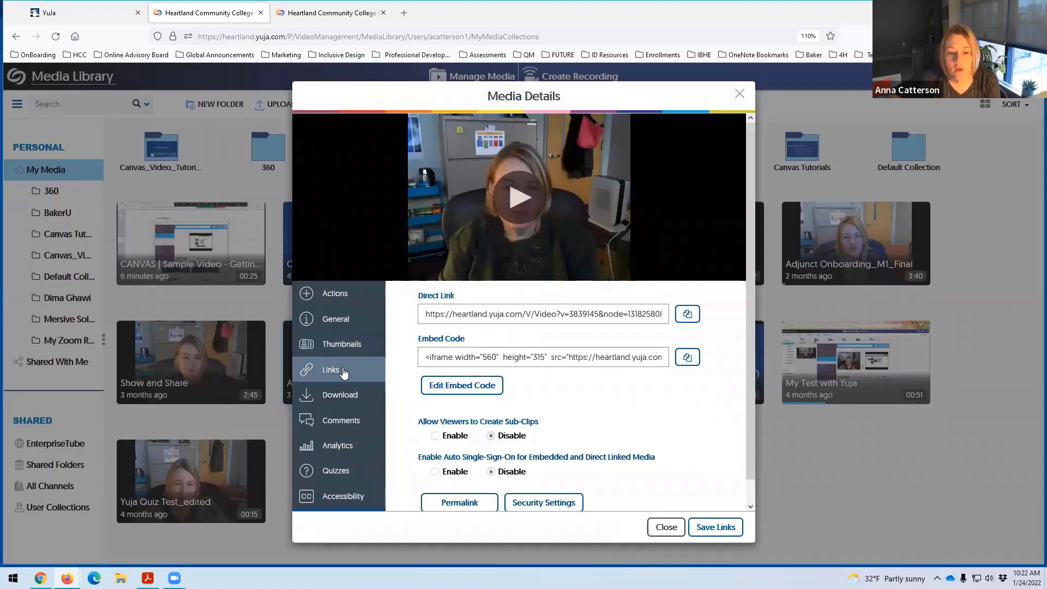
left_click(470, 314)
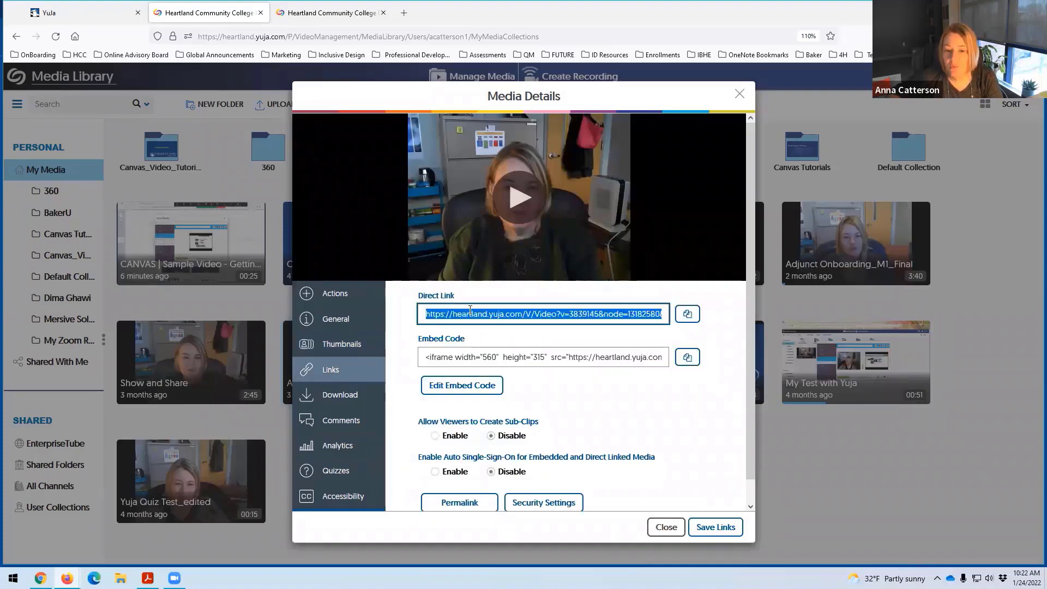
left_click(514, 314)
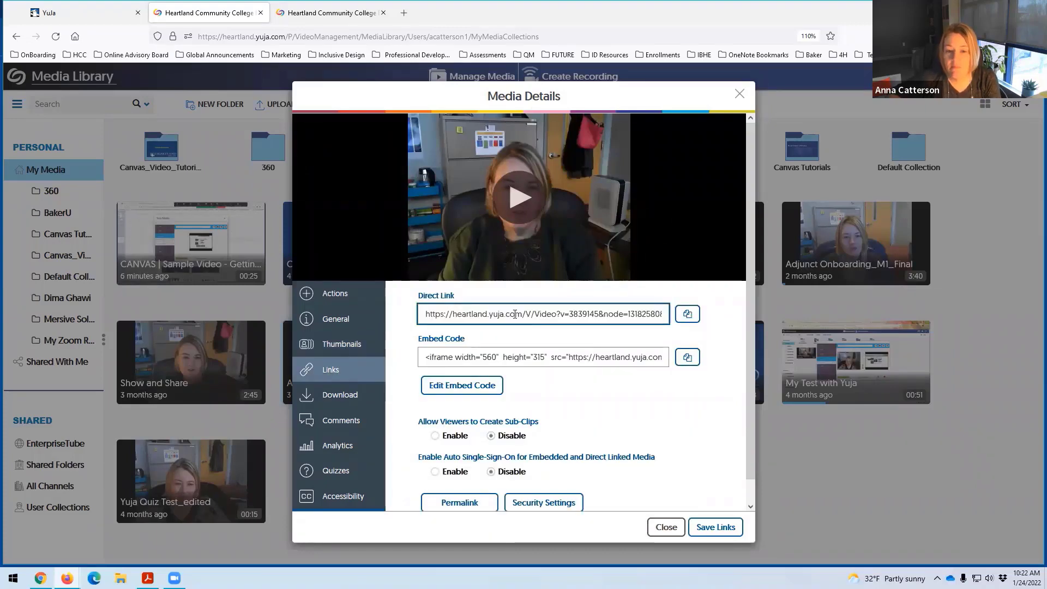
left_click(681, 318)
left_click(687, 314)
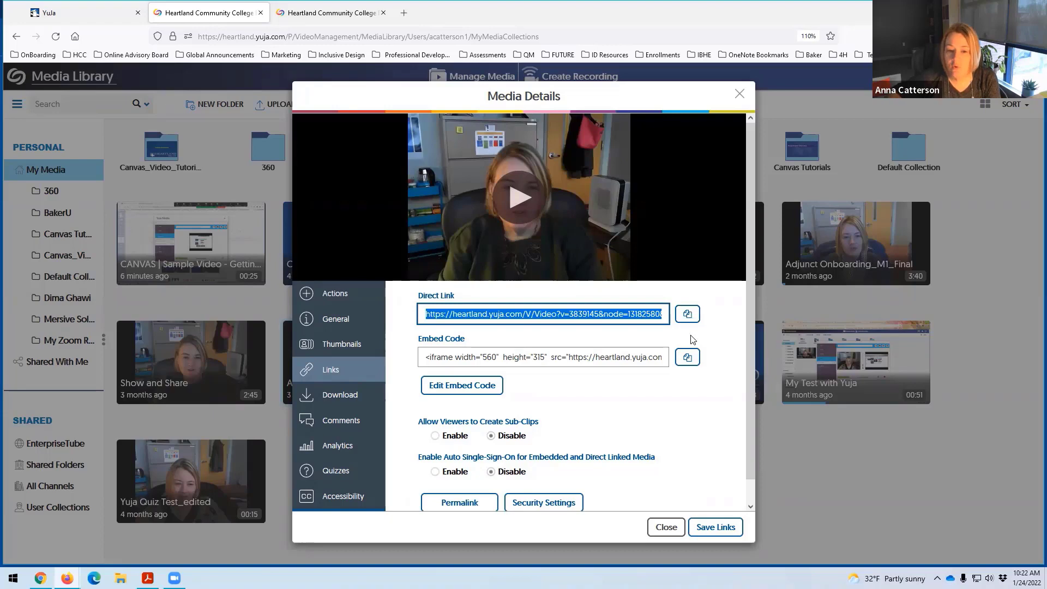
left_click(609, 357)
left_click(610, 357)
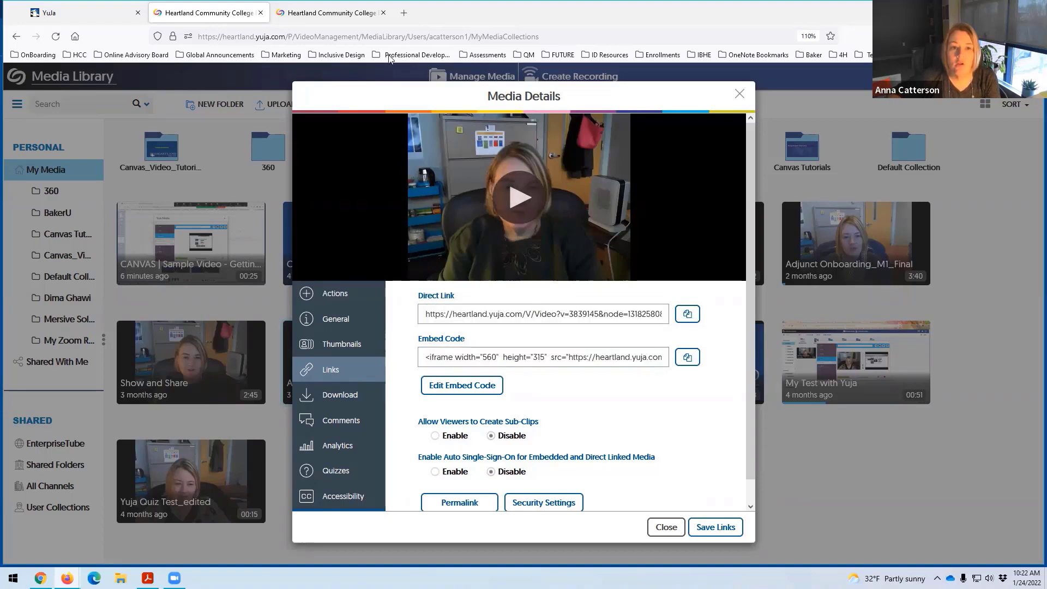
Step: Open the heartland-online.blogspot.com site in a new browser tab
left_click(404, 12)
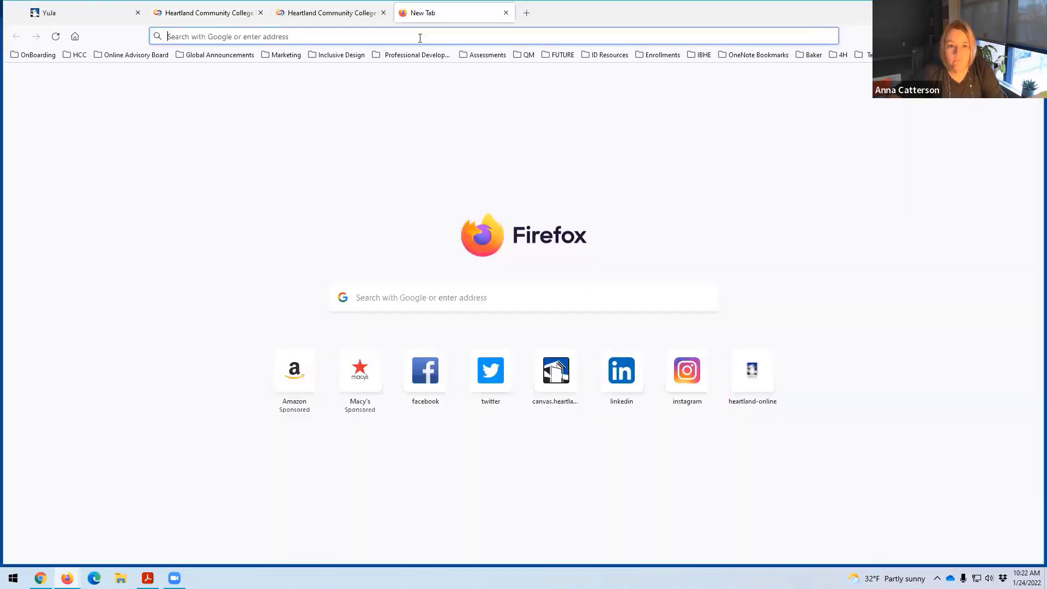
left_click(420, 37)
type("heartland-")
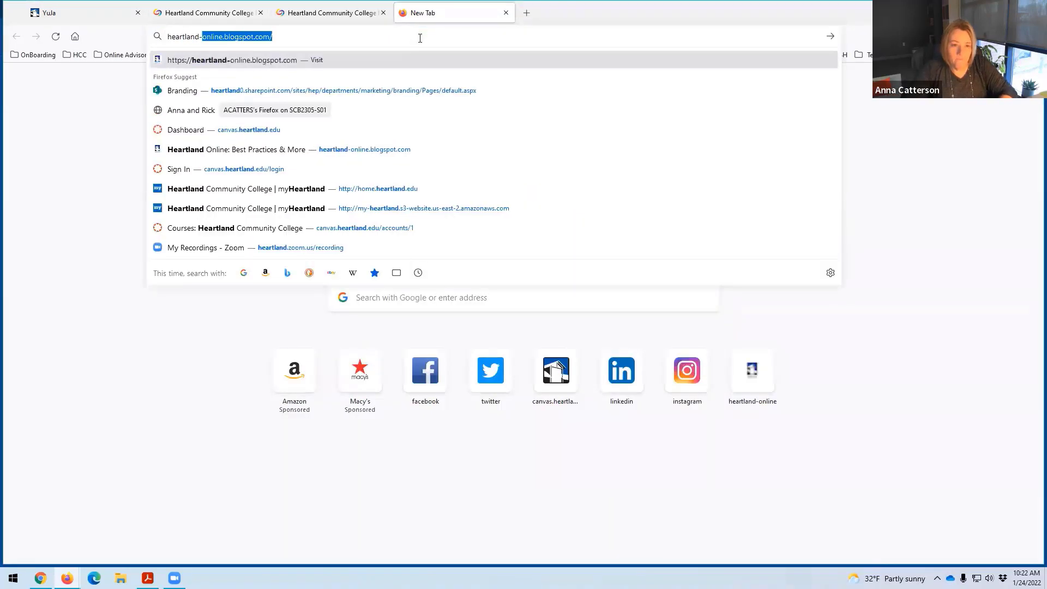
key("Return")
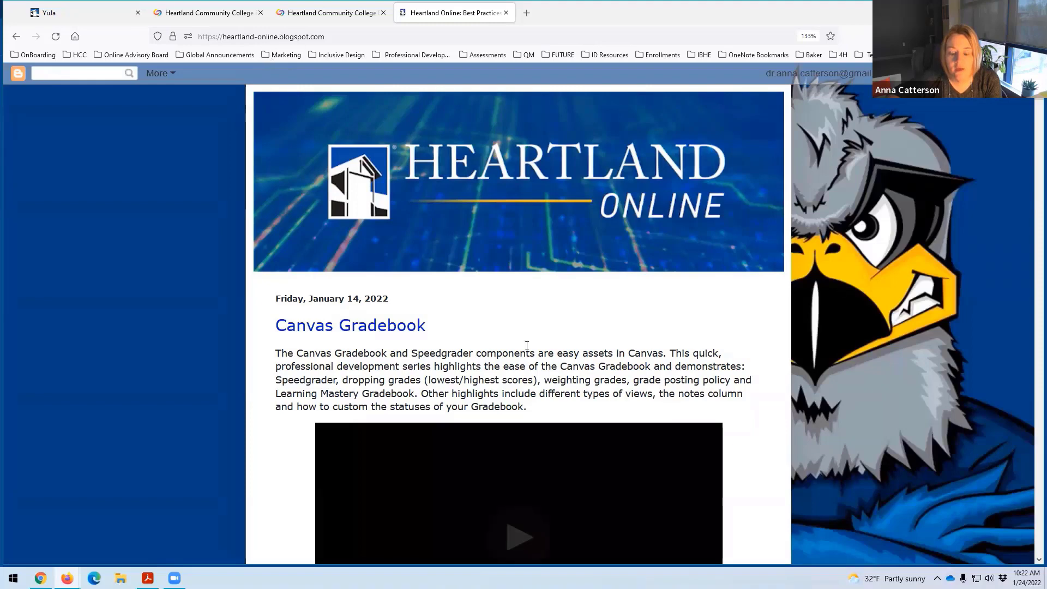
Step: View the Canvas Gradebook video embedded in the blog post and return to the media details of ADC Show and Share_edited
scroll(527, 346, "down", 3)
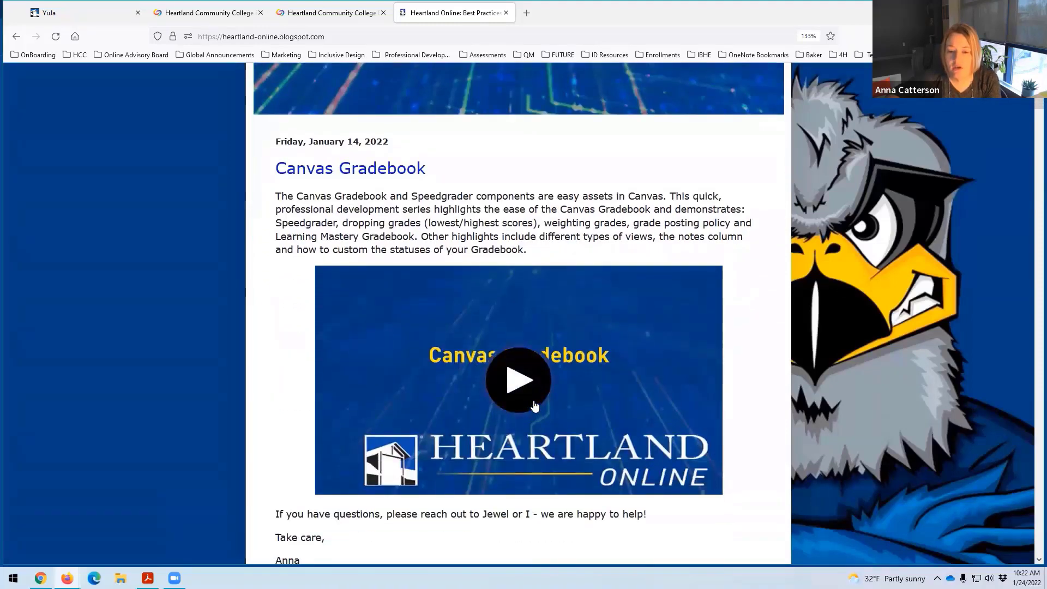
key("ctrl+shift+Tab")
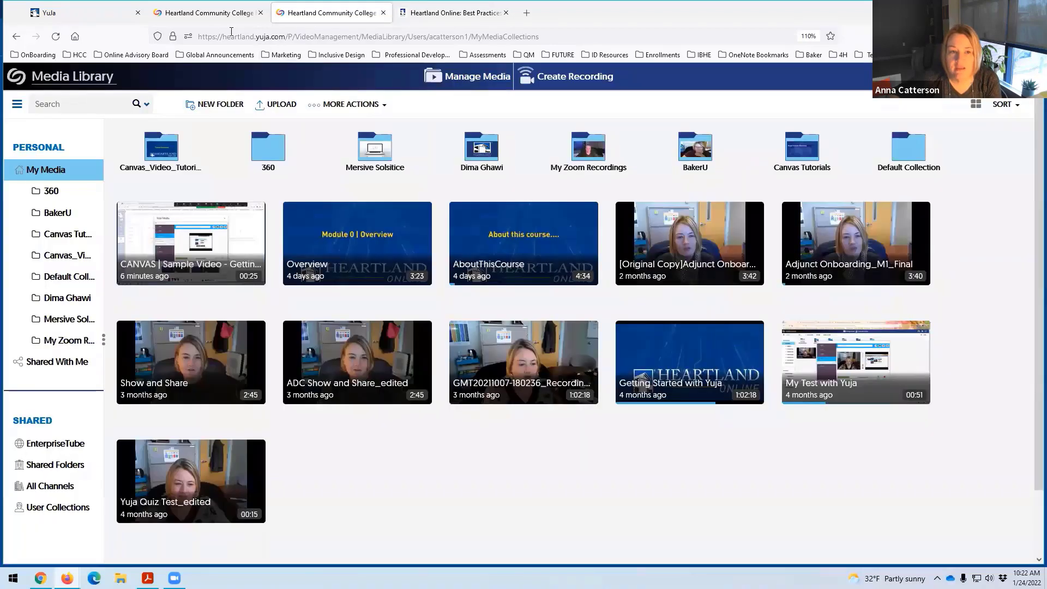
key("ctrl+shift+Tab")
Step: Examine the video's embed code, the remaining link options and the download settings
left_click(518, 359)
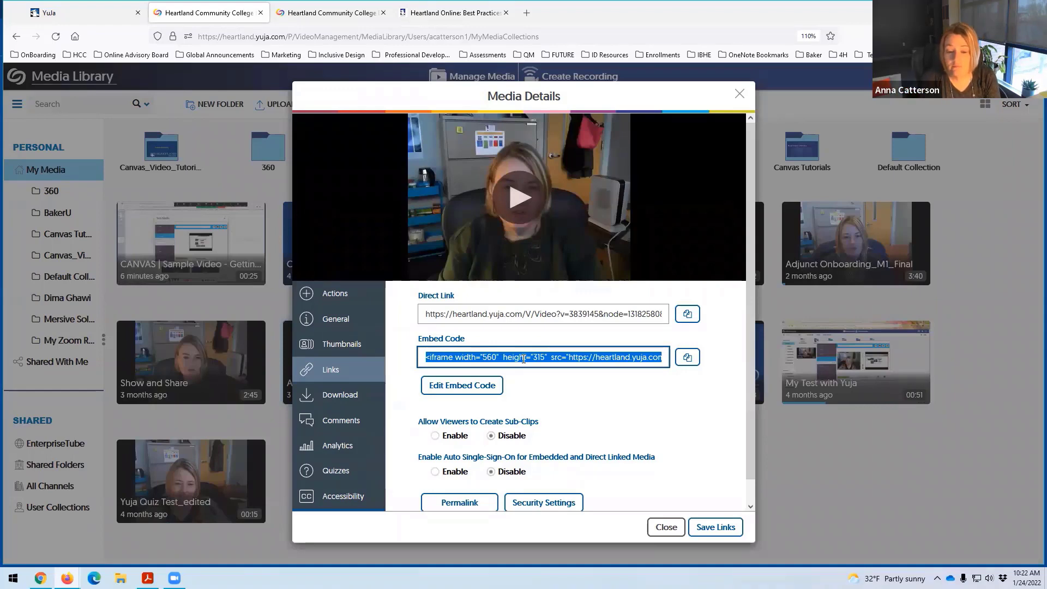
left_click(689, 463)
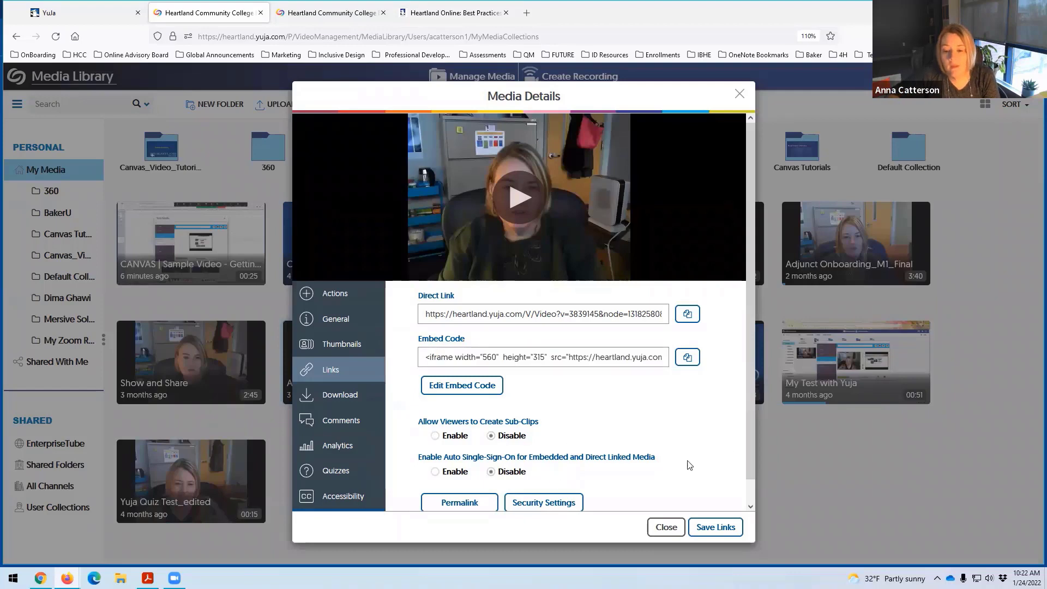
scroll(716, 436, "down", 1)
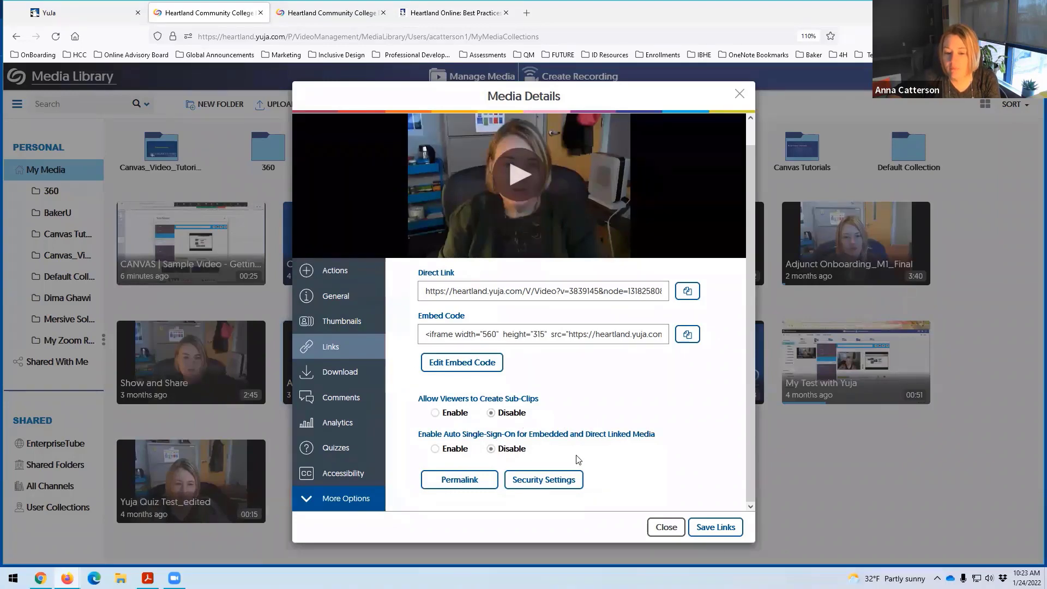
left_click(358, 372)
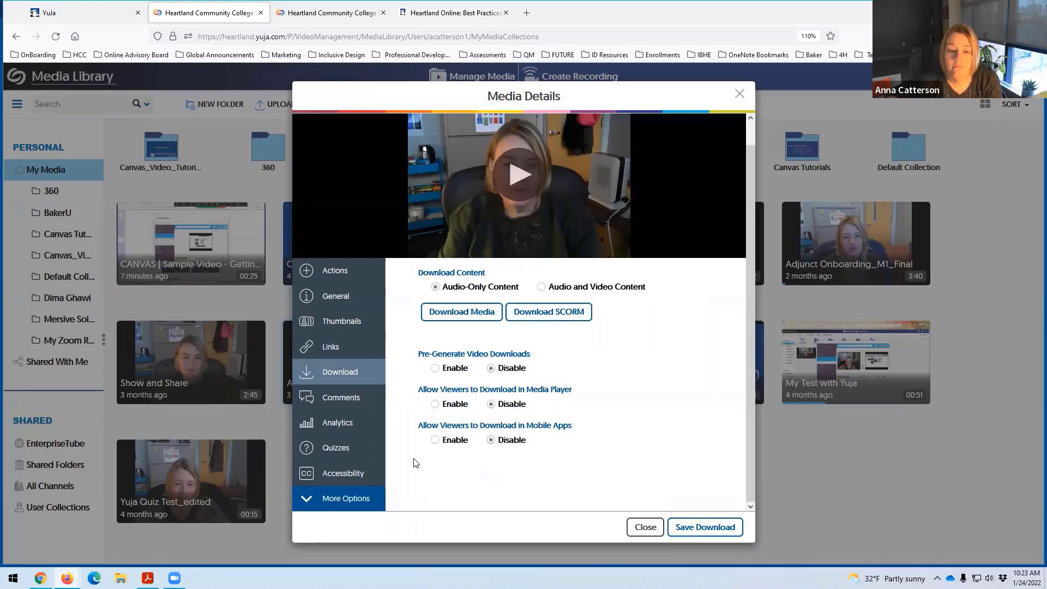
Step: Try disabling inline video commenting in the comment settings and enable it again
left_click(352, 404)
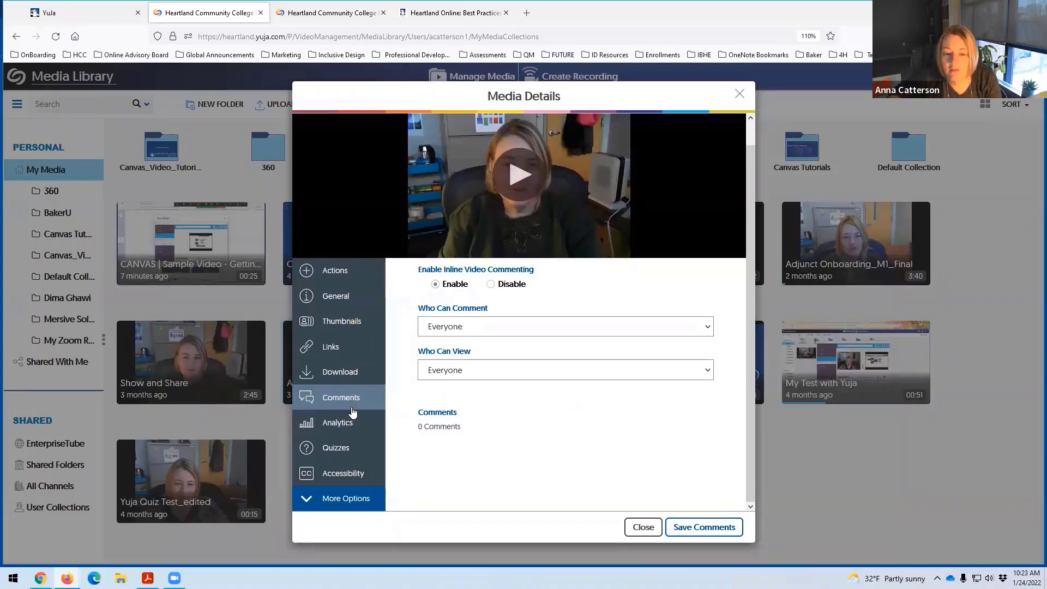
left_click(491, 284)
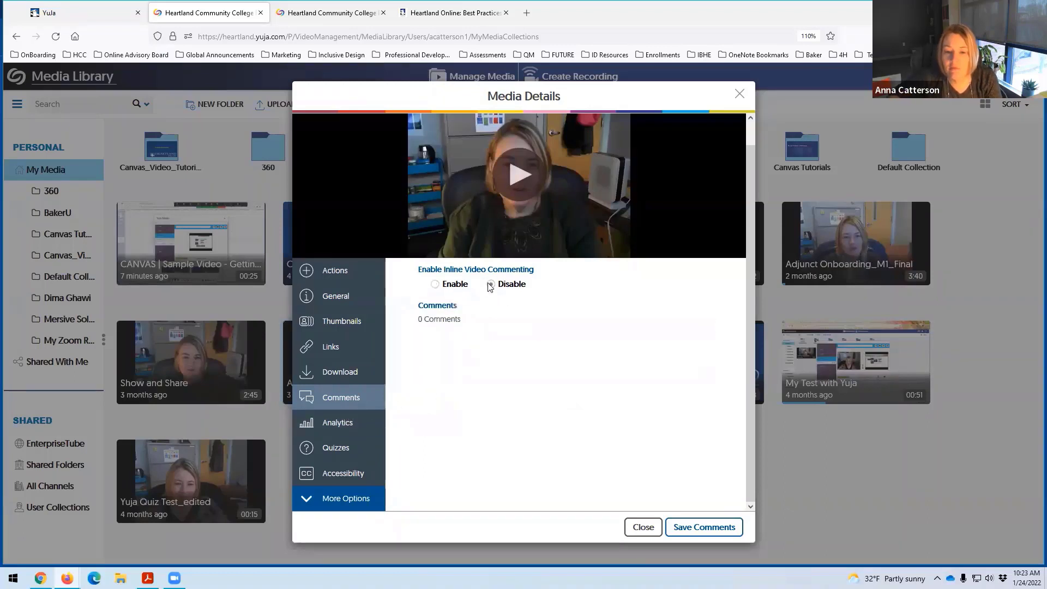
left_click(436, 285)
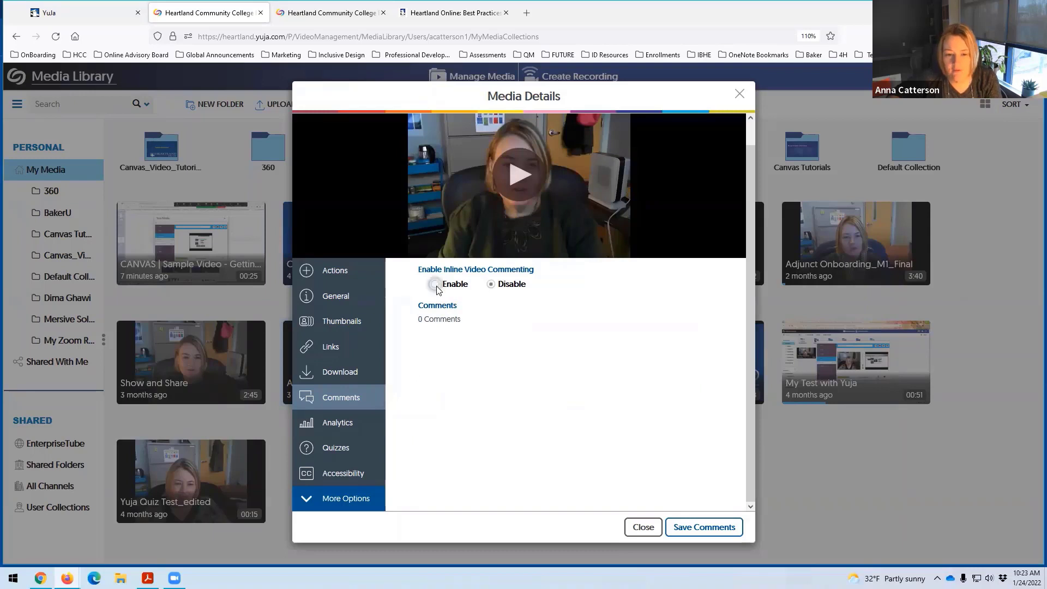
Step: Examine the choices for who can comment and who can view comments, and review the video's analytics
left_click(475, 351)
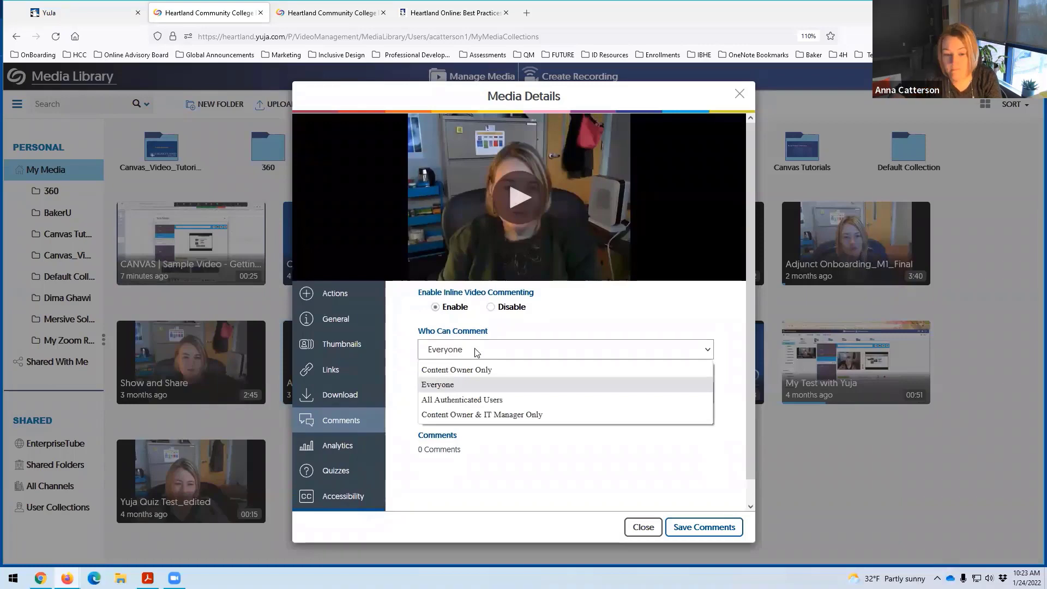
left_click(511, 323)
left_click(519, 395)
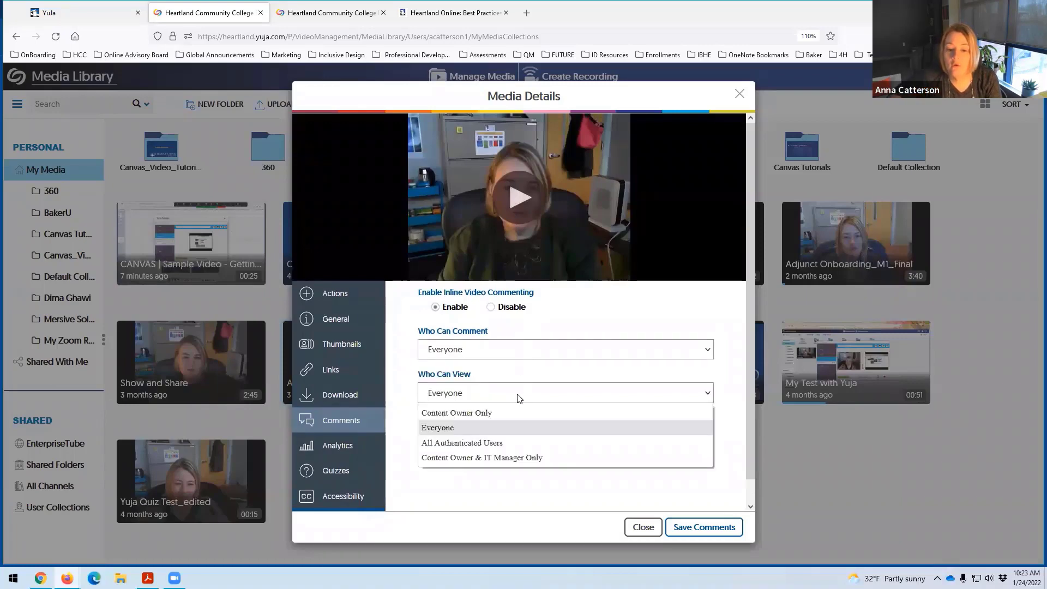
left_click(393, 373)
left_click(349, 448)
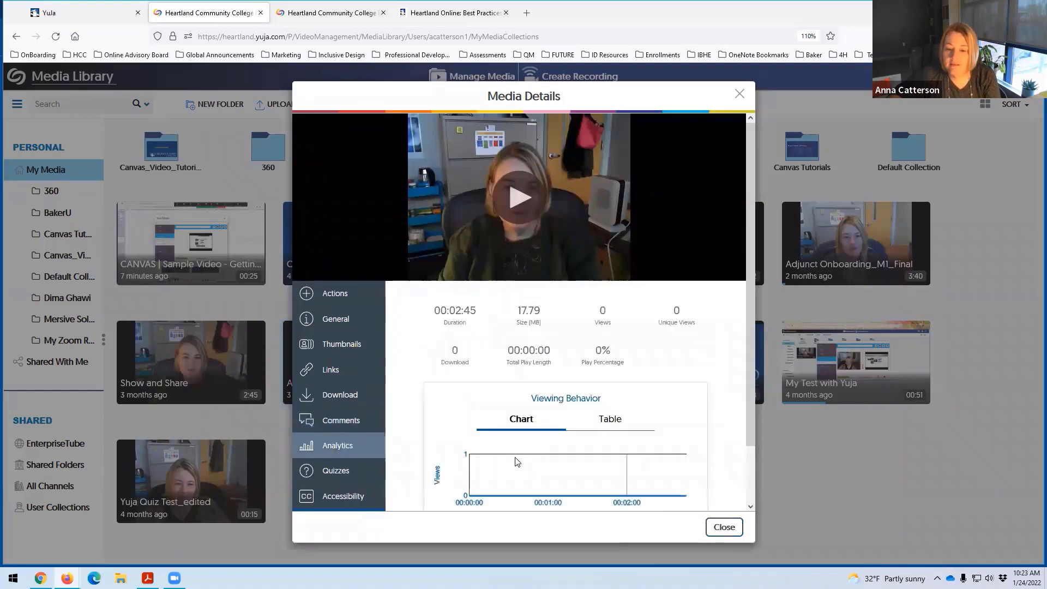
scroll(428, 397, "down", 1)
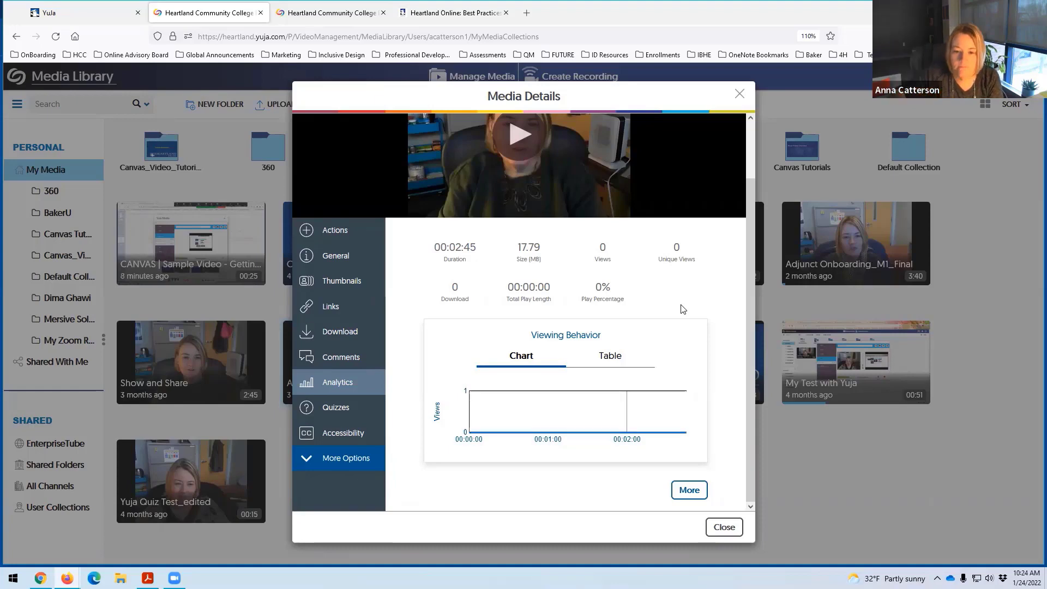
Step: Create a video quiz for ADC Show and Share_edited and name it "Chapter 1 Video Quiz"
left_click(311, 417)
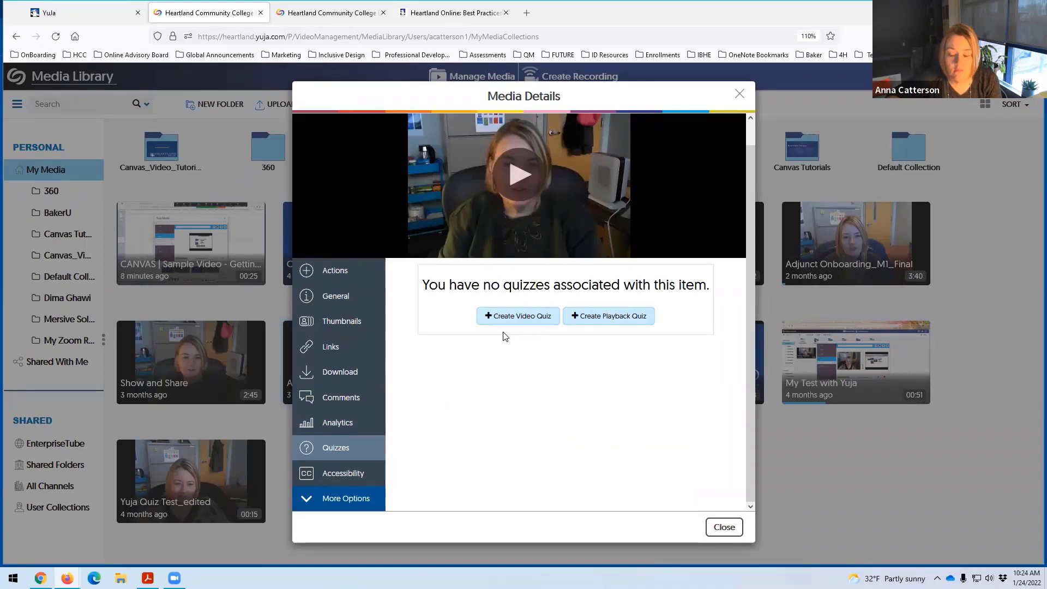
scroll(504, 336, "up", 1)
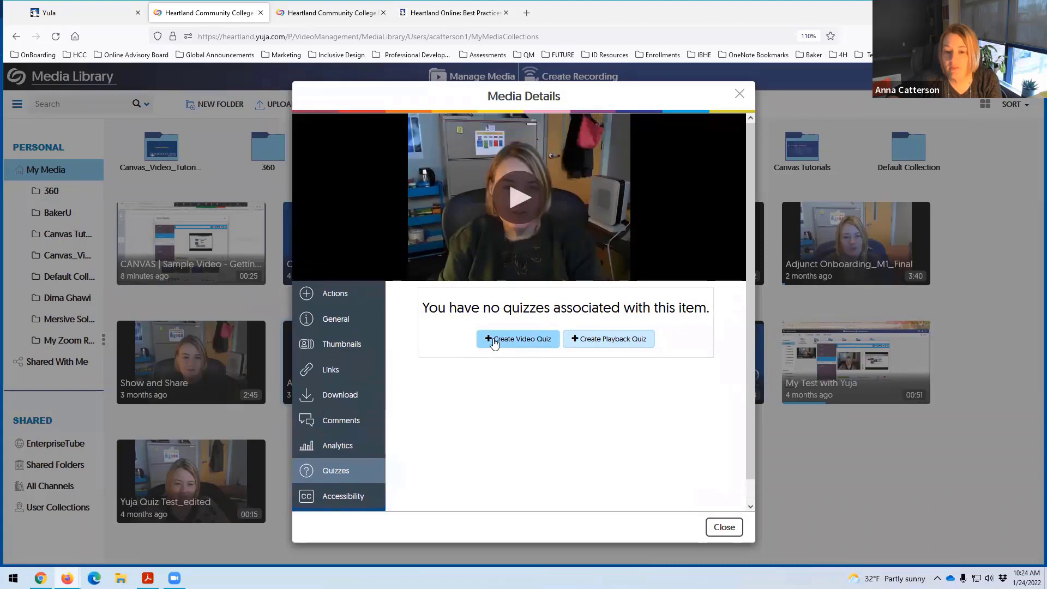
left_click(494, 342)
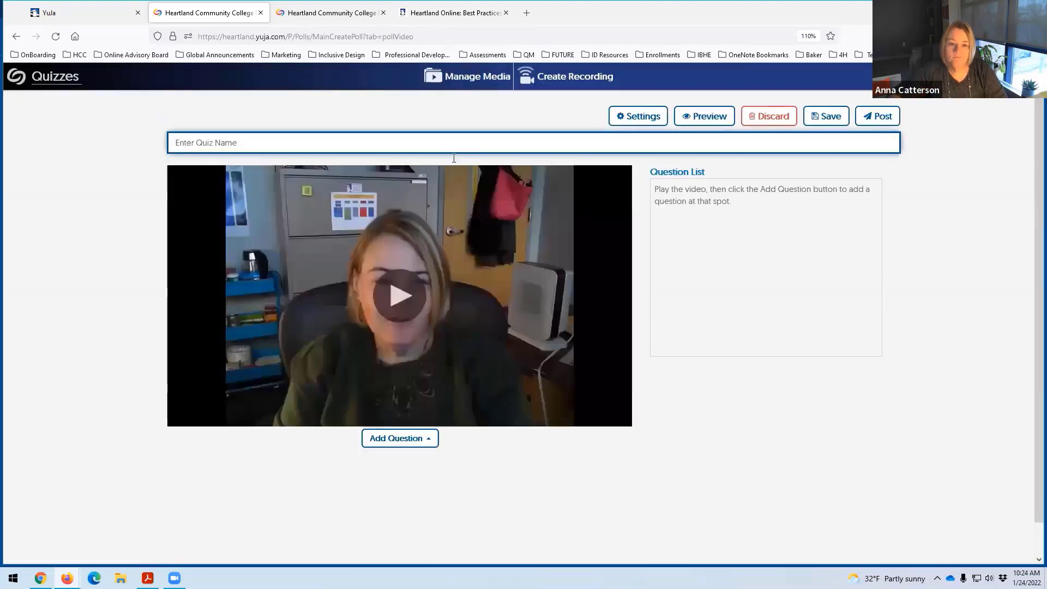
type("Chapter ")
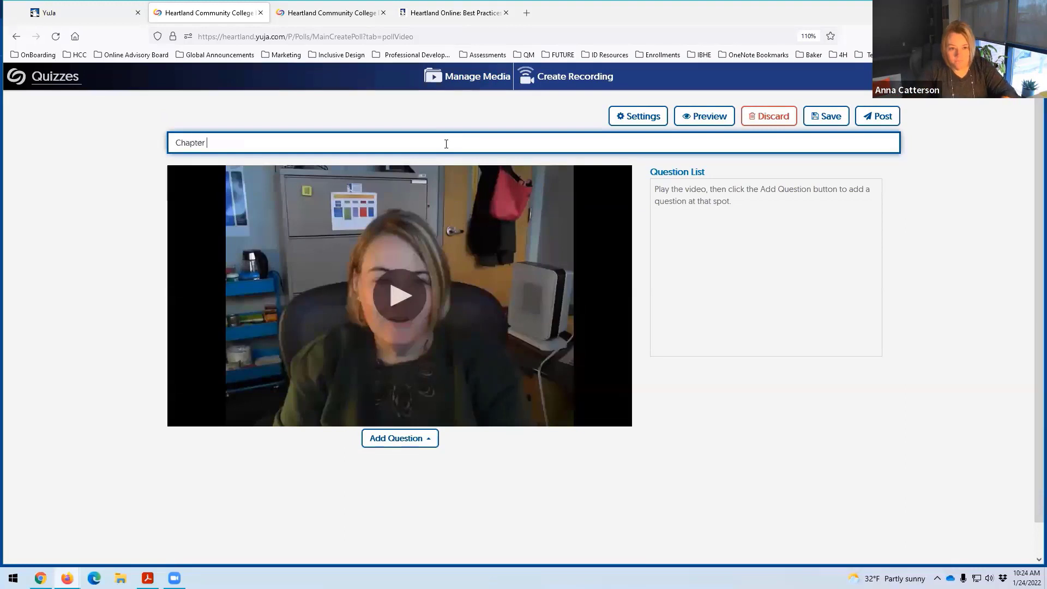
type("1 Video Quiz")
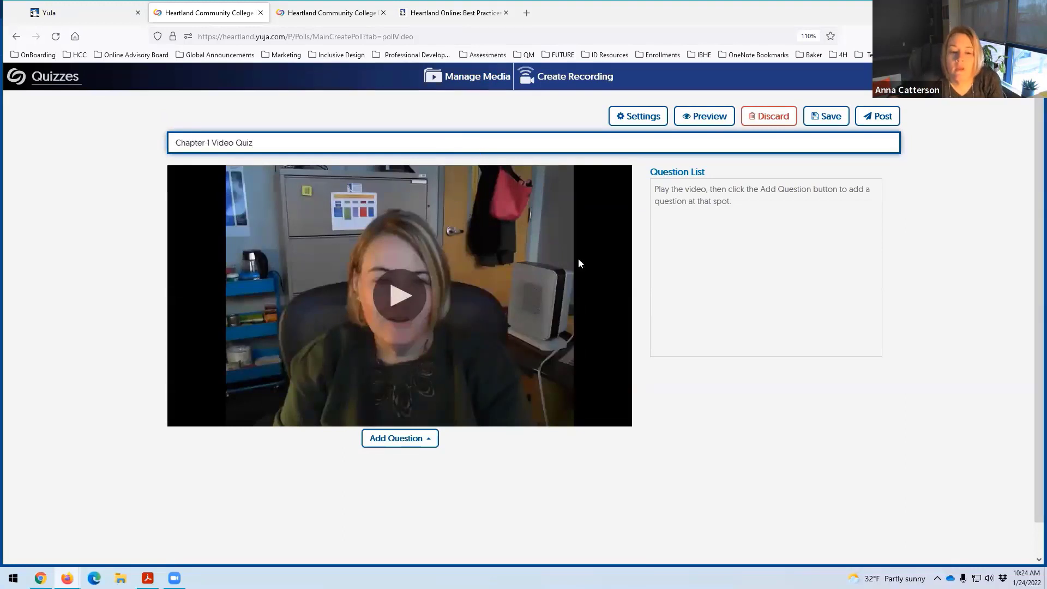
Step: Pause the quiz video at 1:01 and start a multiple choice question at that spot
left_click(426, 442)
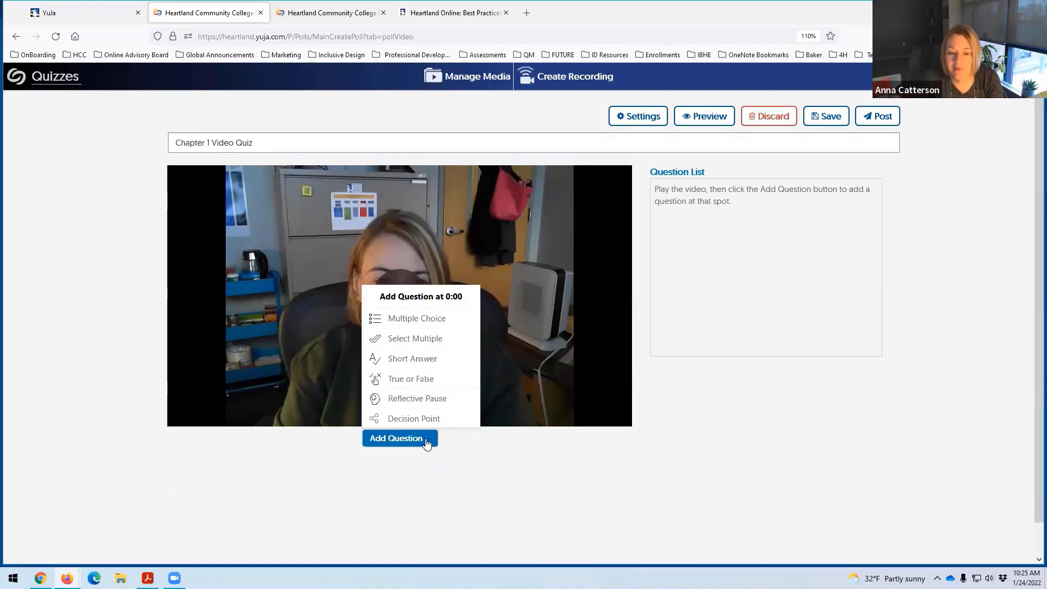
left_click(428, 481)
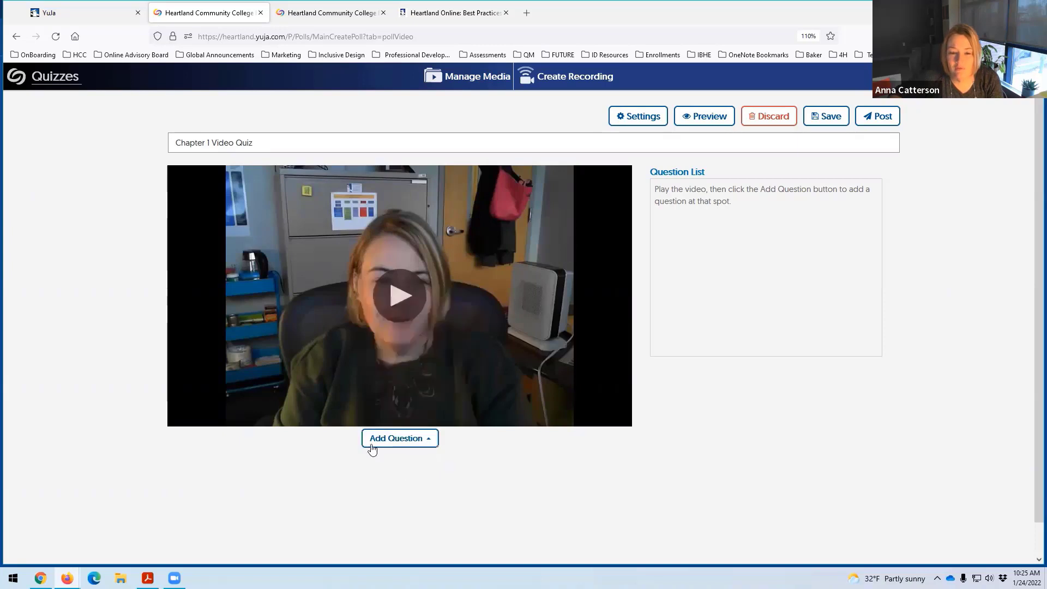
left_click(398, 303)
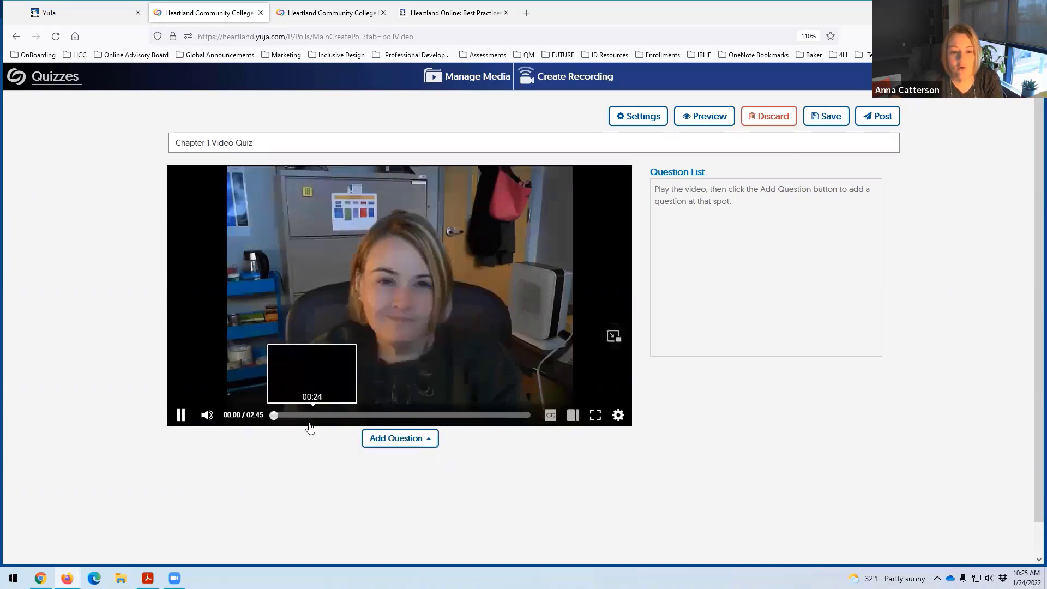
left_click(313, 415)
left_click(367, 416)
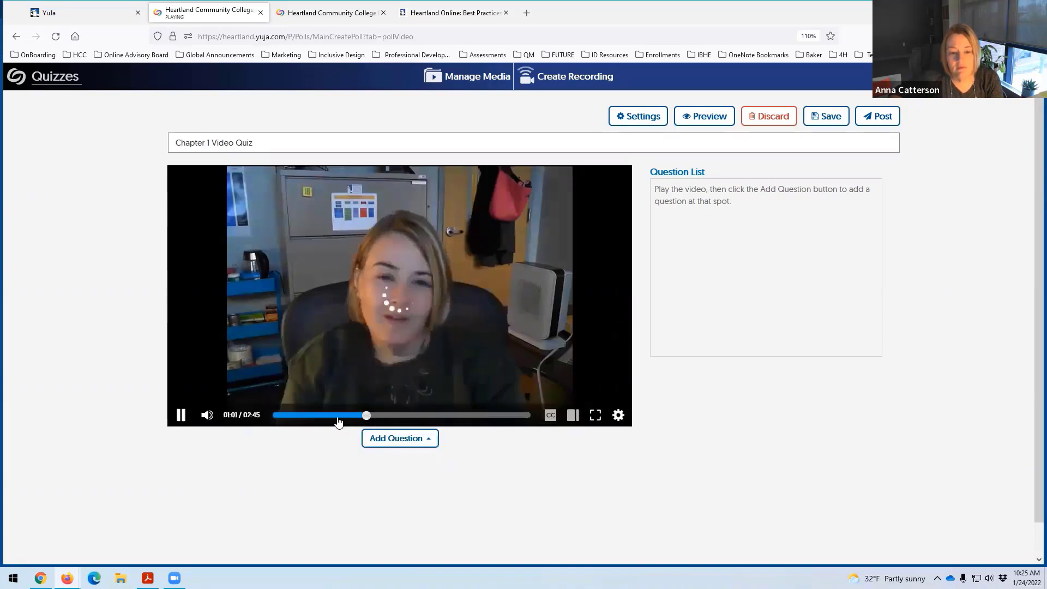
left_click(181, 416)
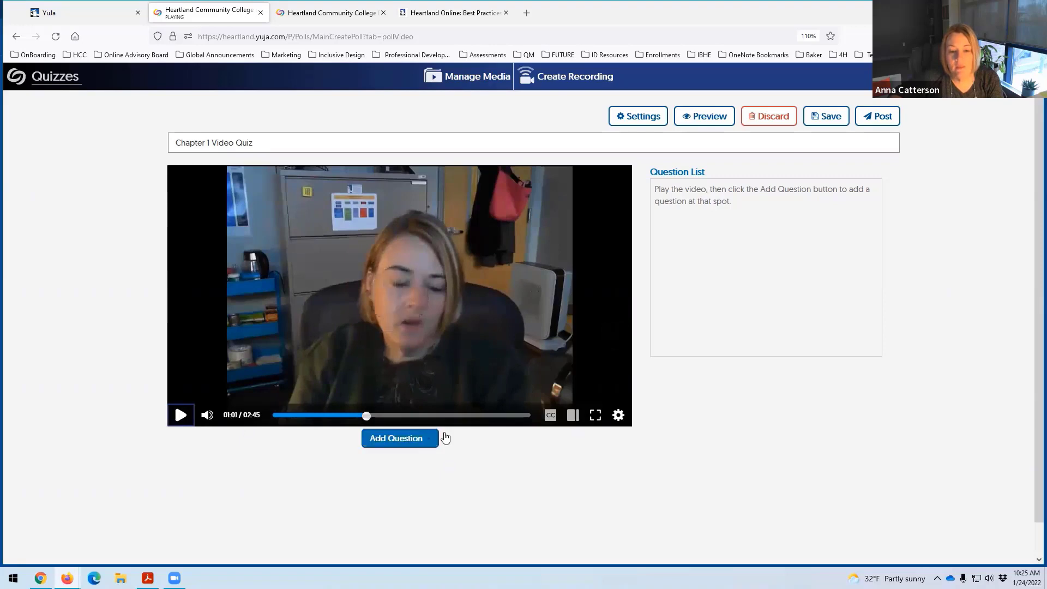
left_click(423, 443)
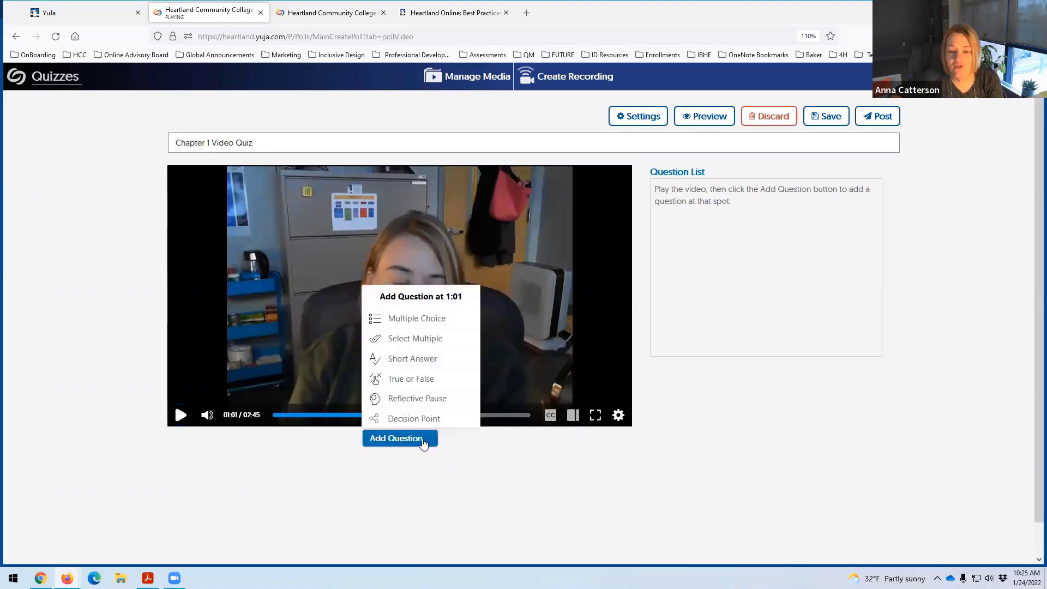
left_click(446, 321)
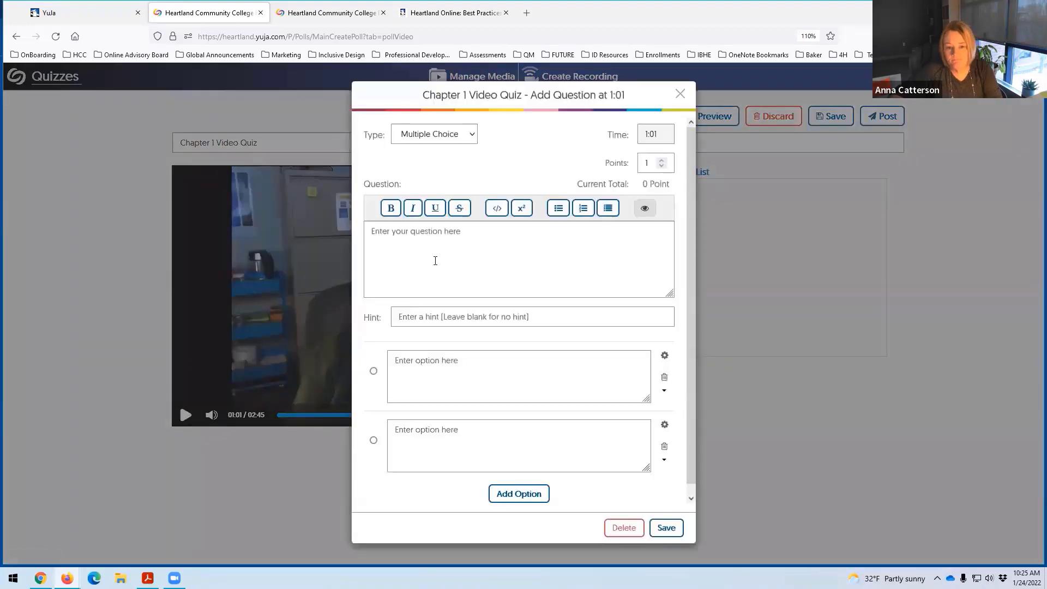
Step: Enter "Question here." as the question, with the answer options "Response 1" and "Response 2"
left_click(435, 260)
type("Question here")
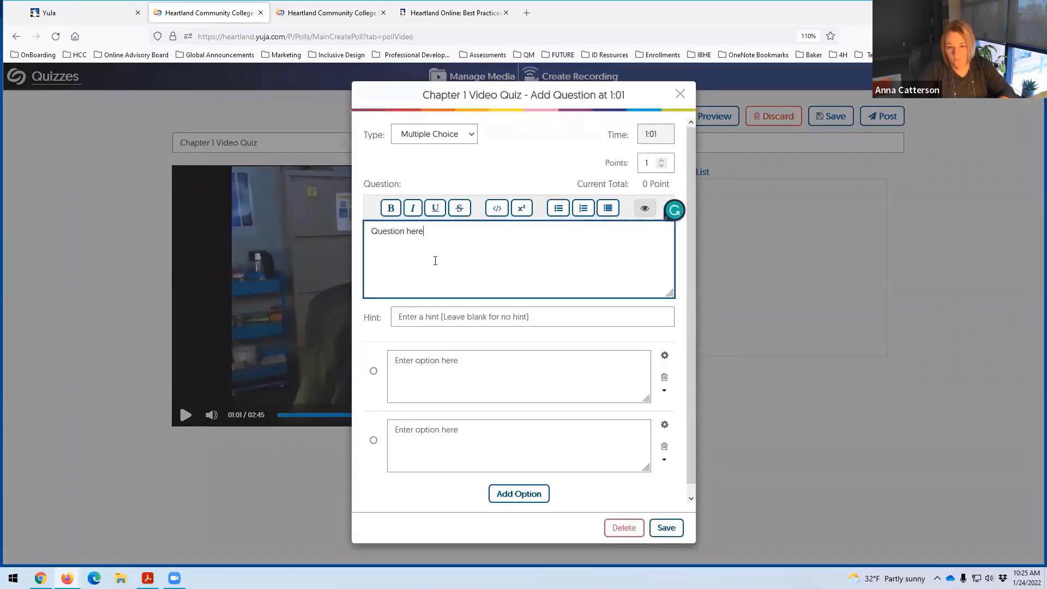
type(".")
left_click(456, 372)
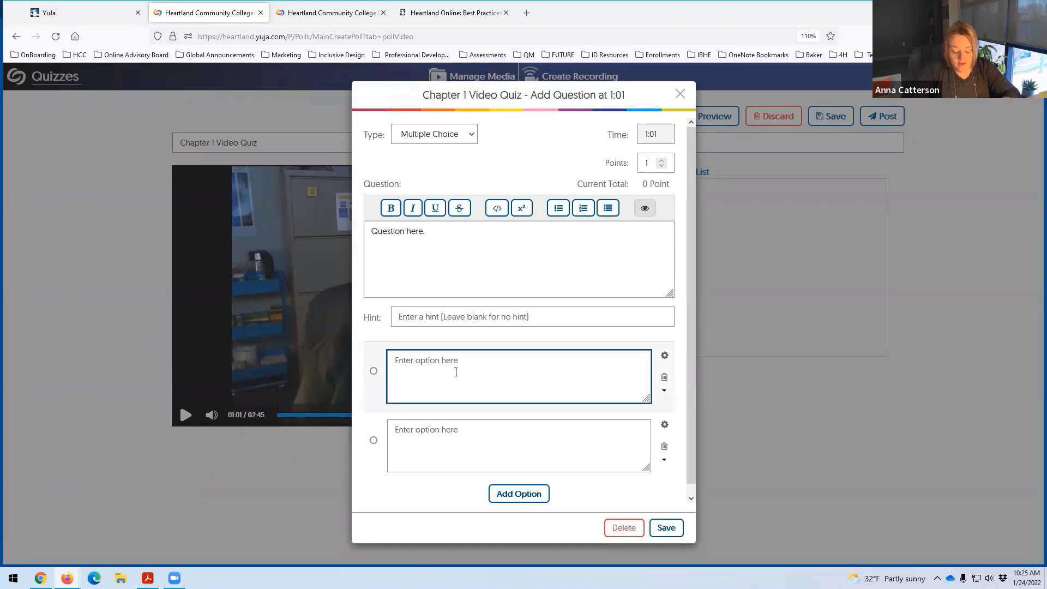
type("Response 1")
key("Tab")
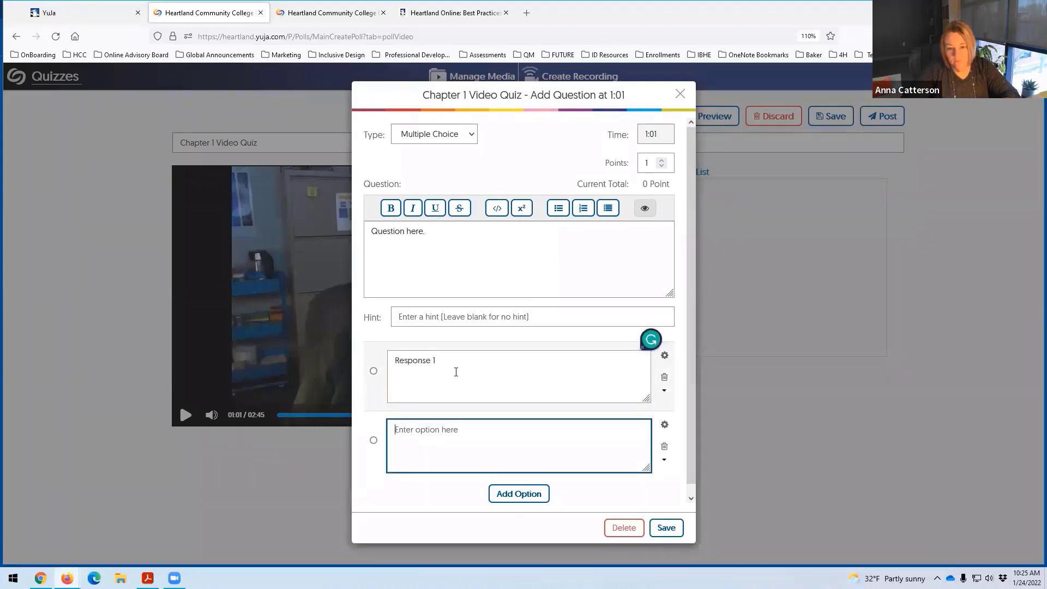
type("Response 2")
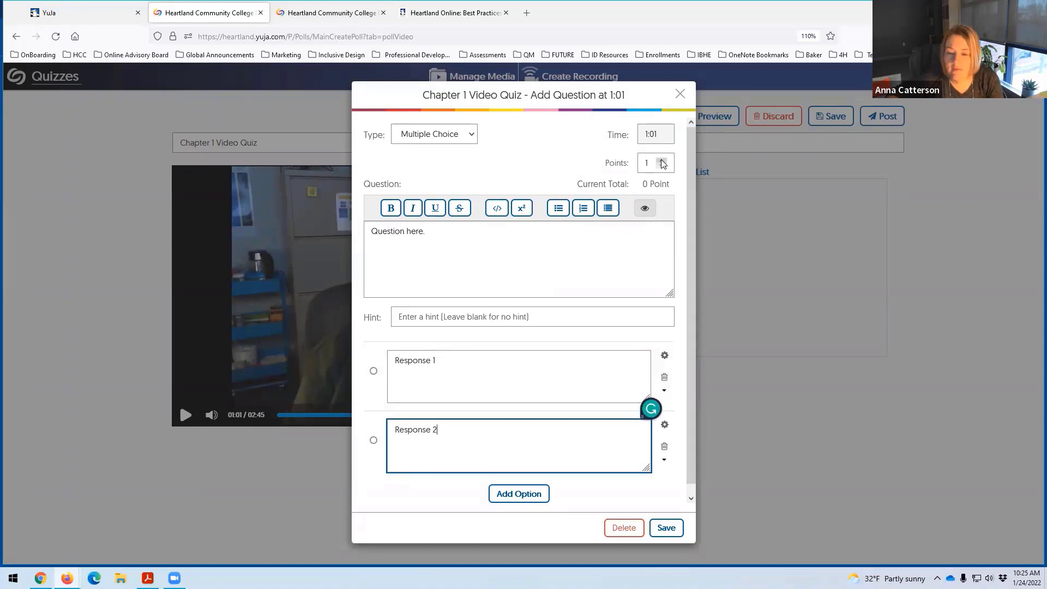
Step: Mark Response 1 as the correct answer and save the question
left_click(667, 529)
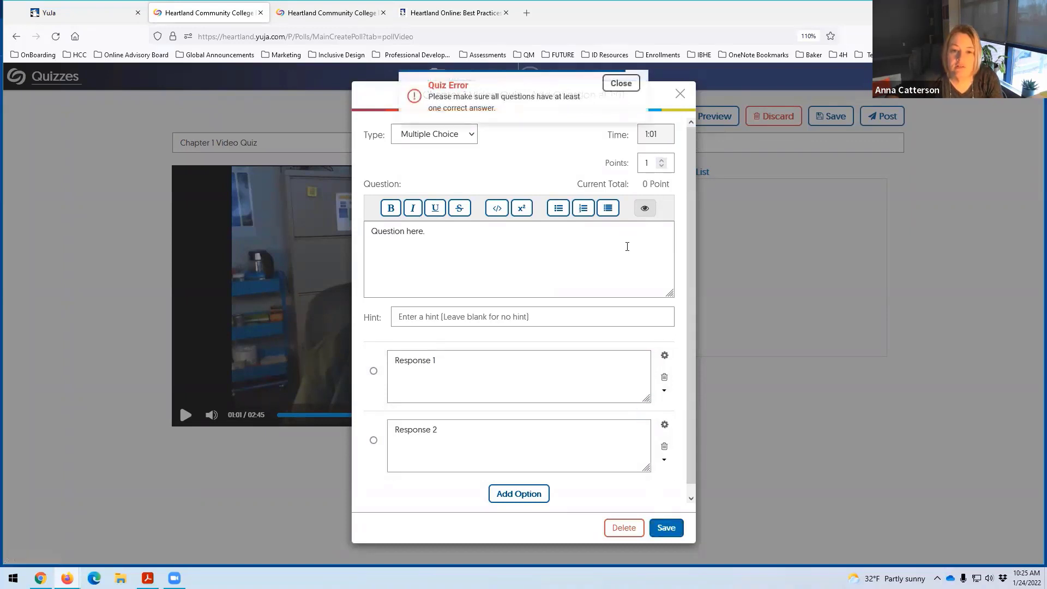
left_click(373, 371)
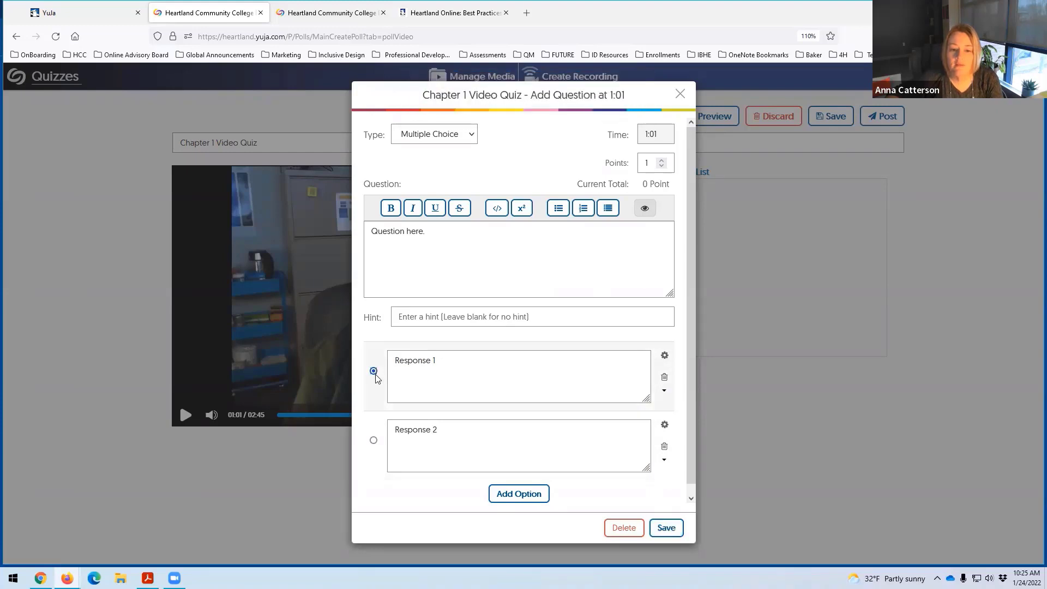
left_click(666, 527)
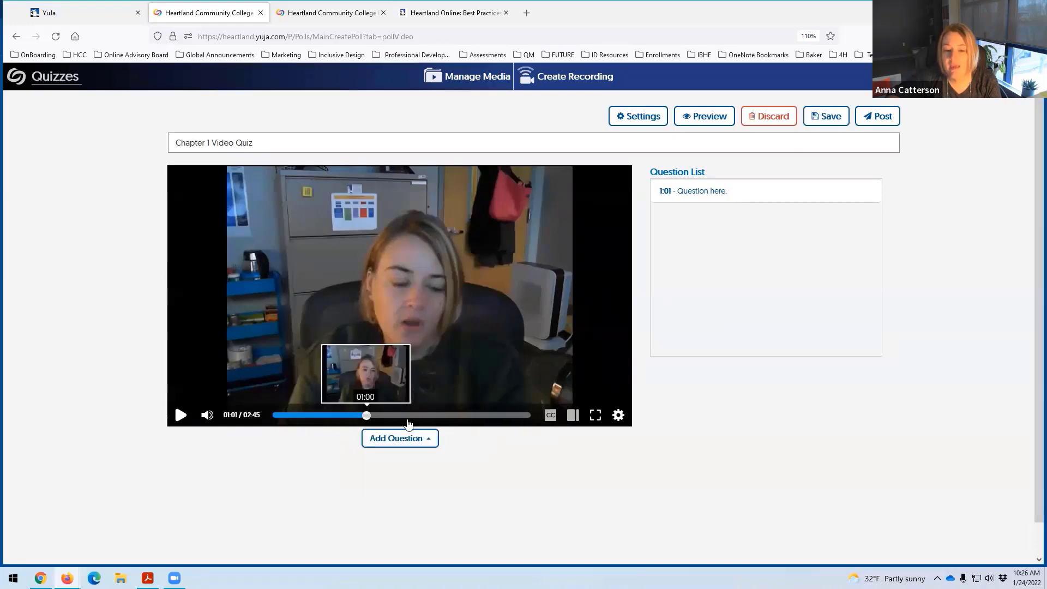
Step: Move the video's playback position to 1:00 and save the Chapter 1 Video Quiz
left_click(369, 416)
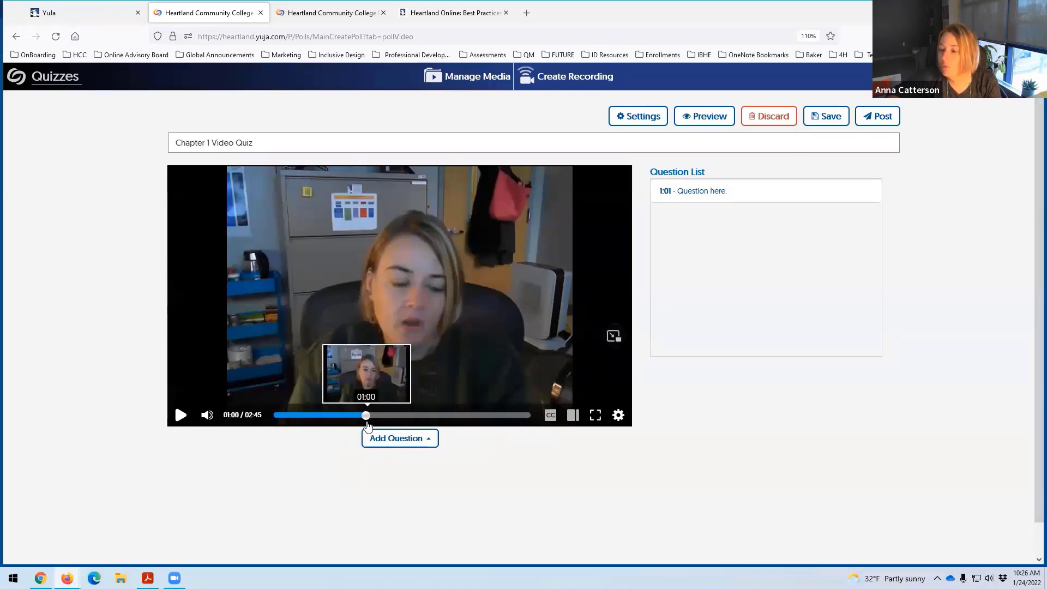
left_click(365, 416)
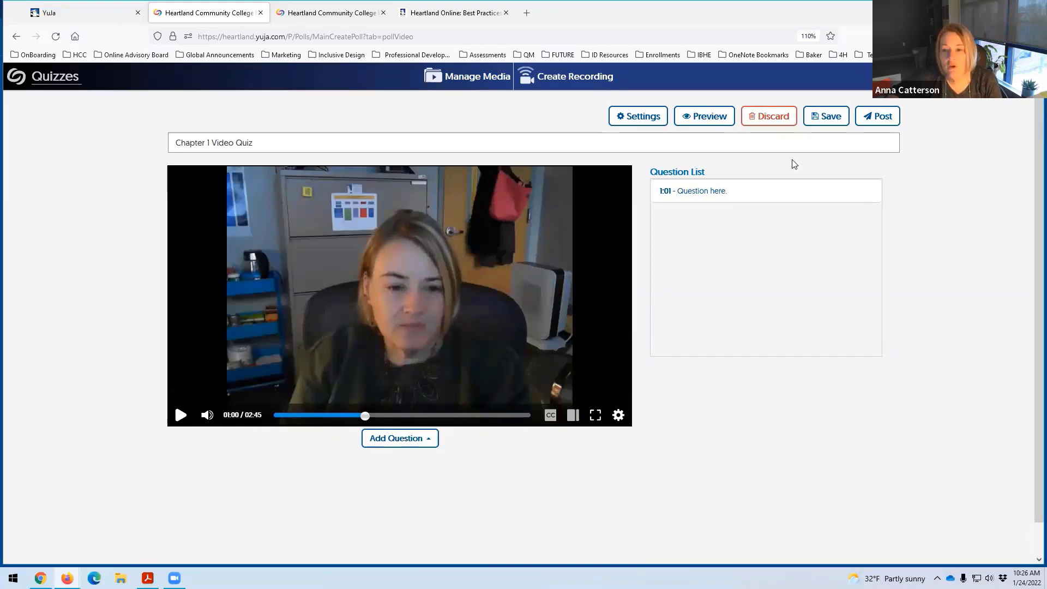
left_click(826, 116)
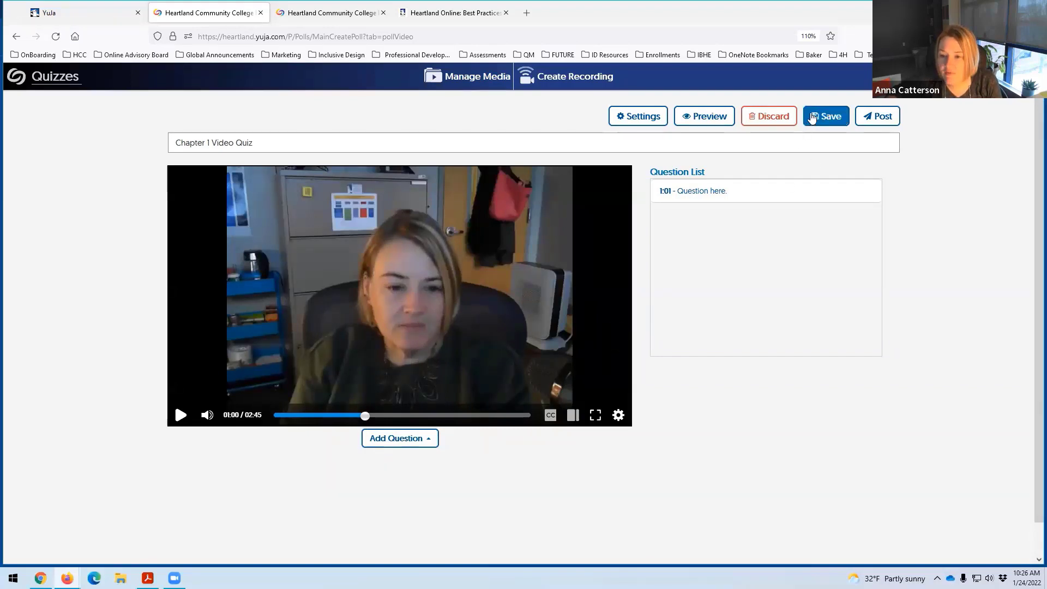
Step: Review the open date, close date and course group choices for posting the Chapter 1 Video Quiz, leaving it unposted
left_click(869, 117)
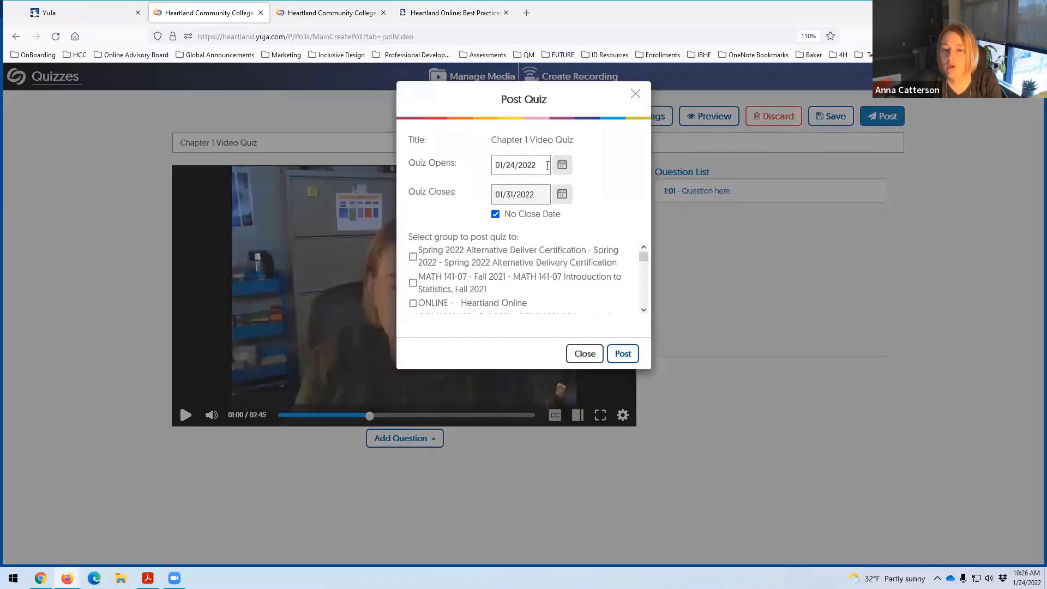
left_click_drag(644, 256, 647, 302)
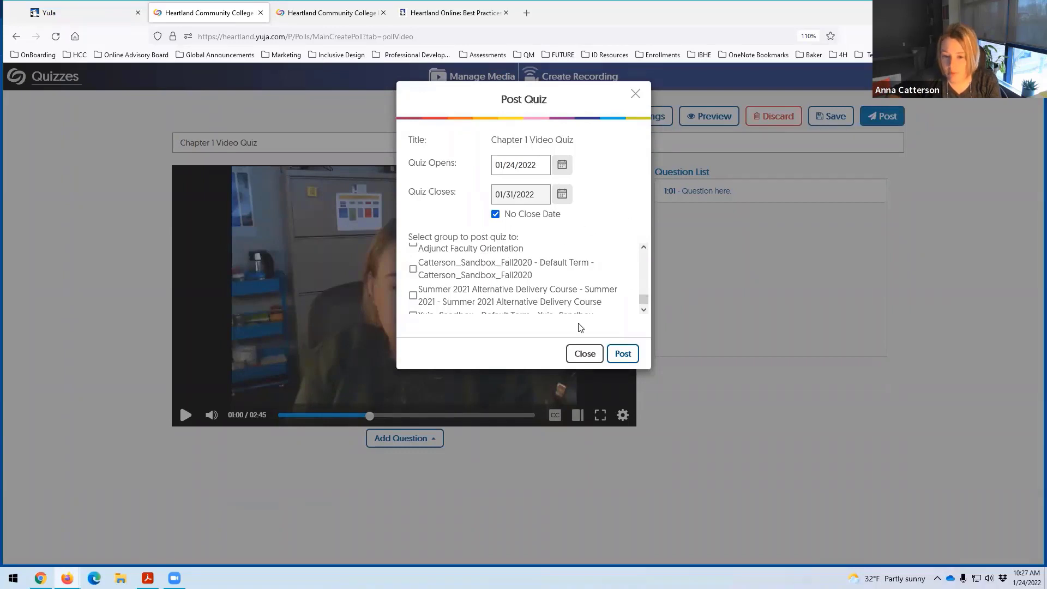
left_click(582, 354)
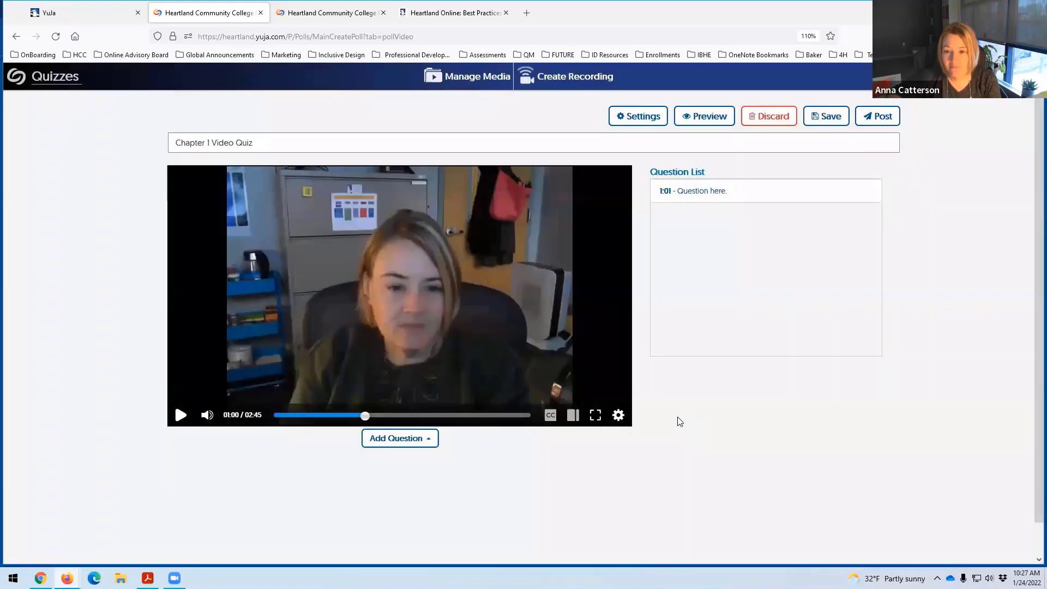
Step: Save the Chapter 1 Video Quiz again and return to the My Media collection
left_click(821, 119)
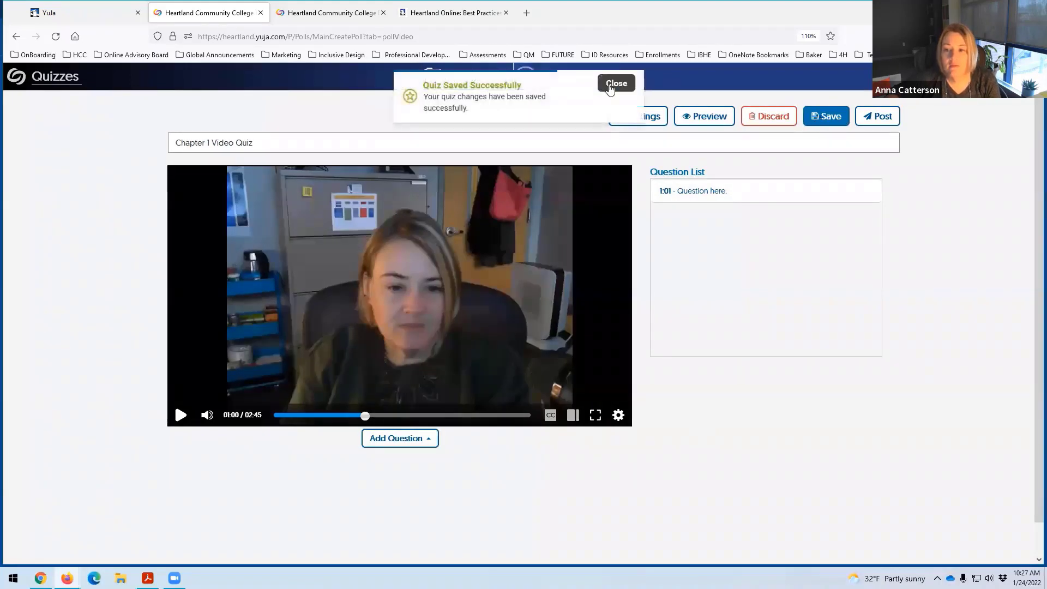
left_click(615, 83)
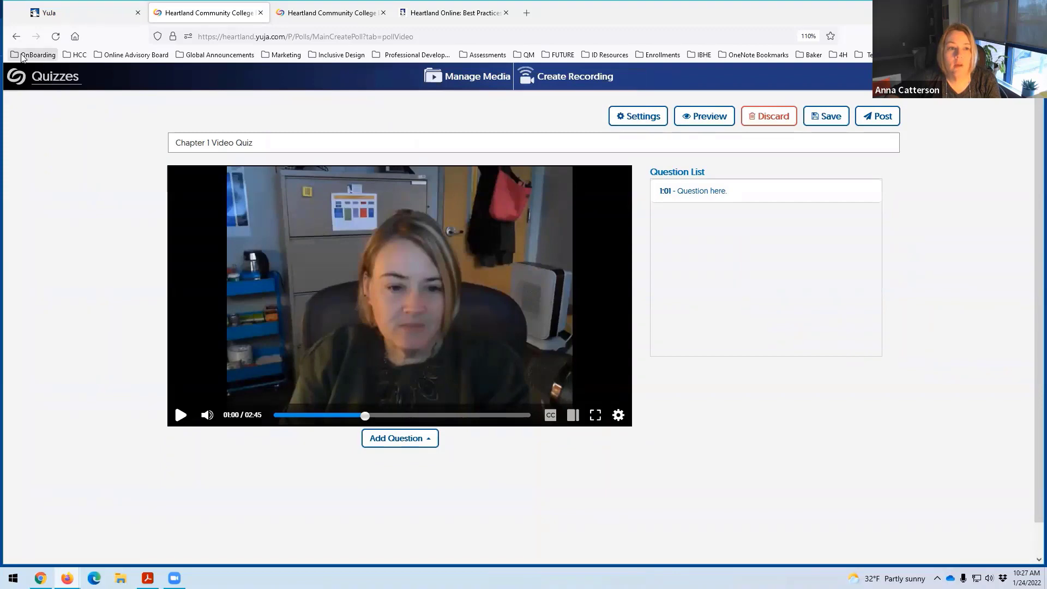
left_click(17, 36)
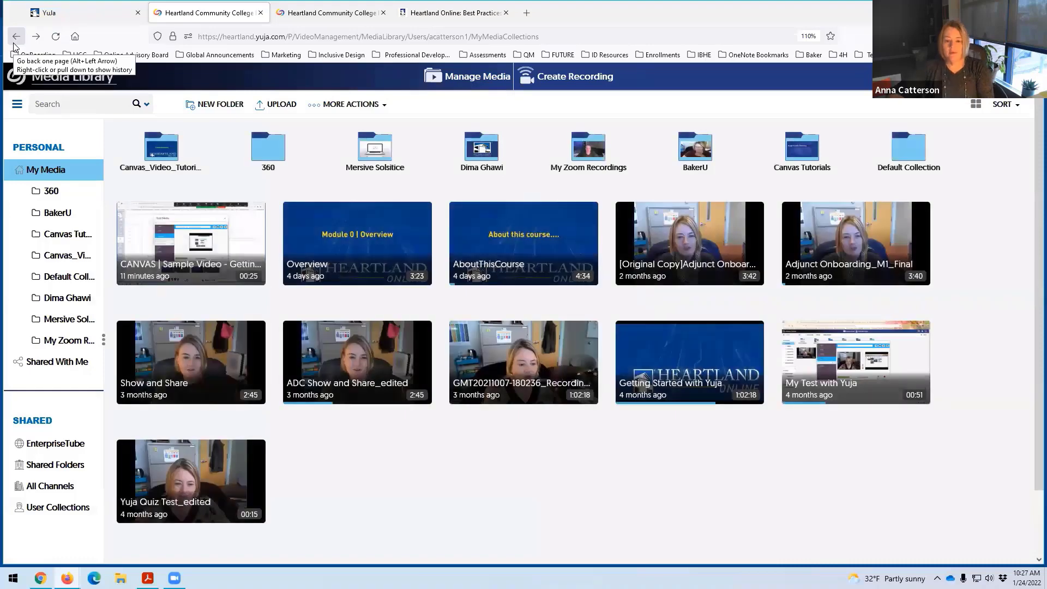
Step: Open the media details of the ADC Show and Share_edited video and examine its captioning and accessibility options
mouse_move(406, 385)
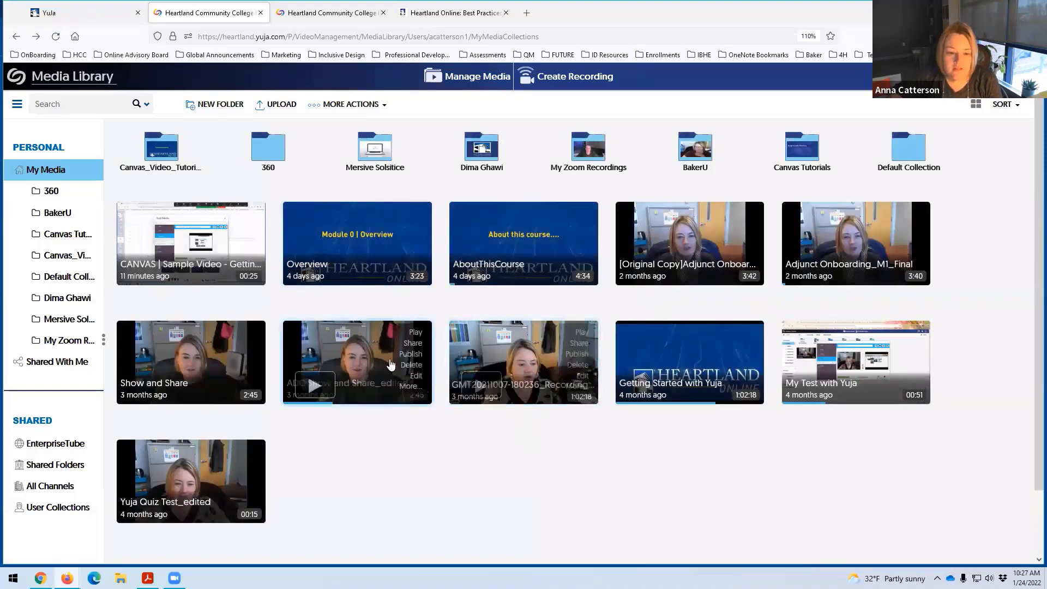
left_click(405, 379)
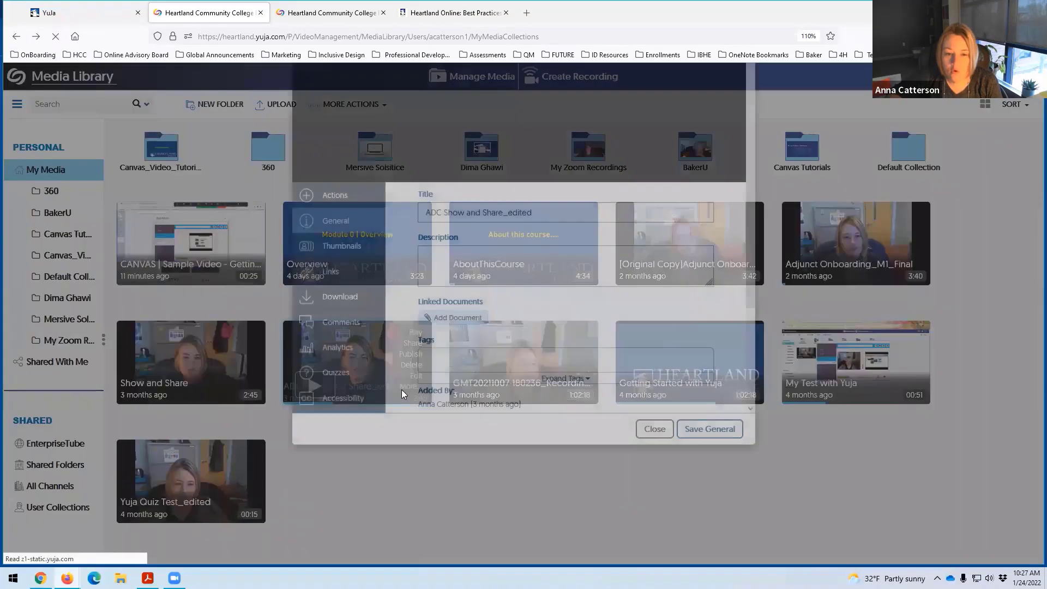
scroll(344, 409, "down", 3)
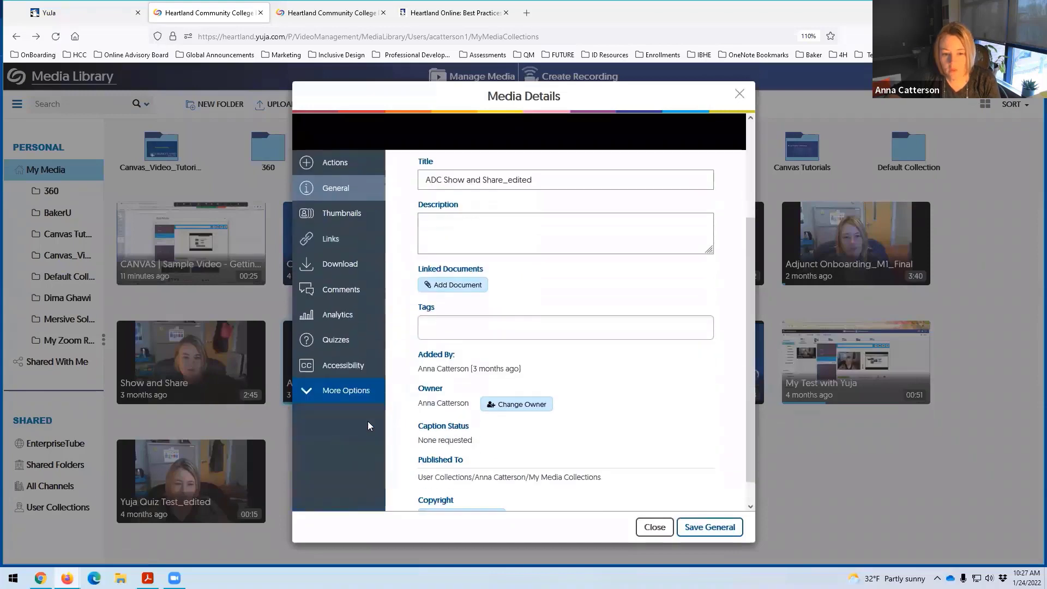
left_click(342, 371)
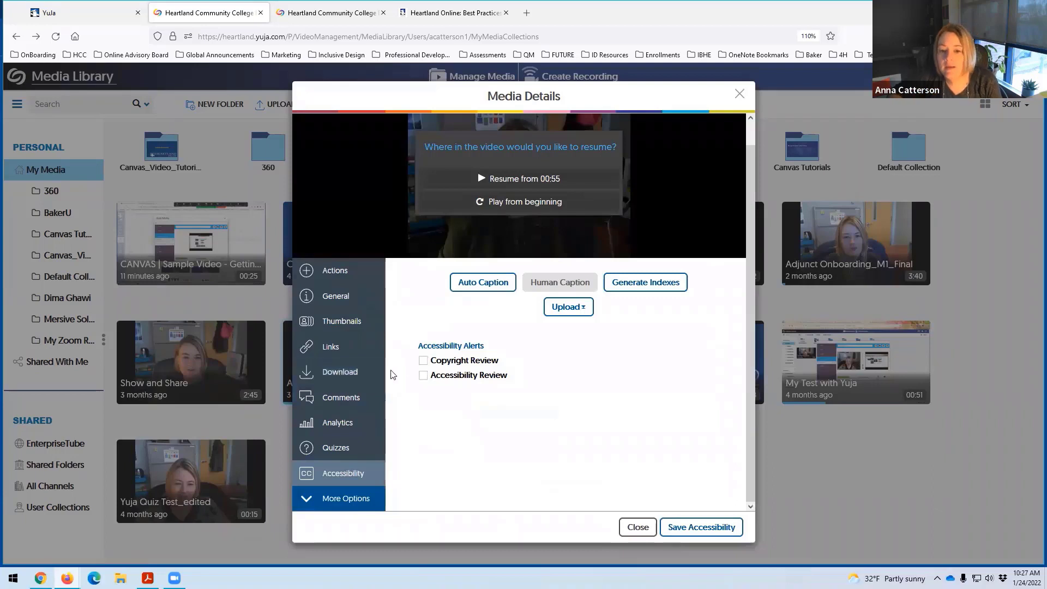
left_click(483, 286)
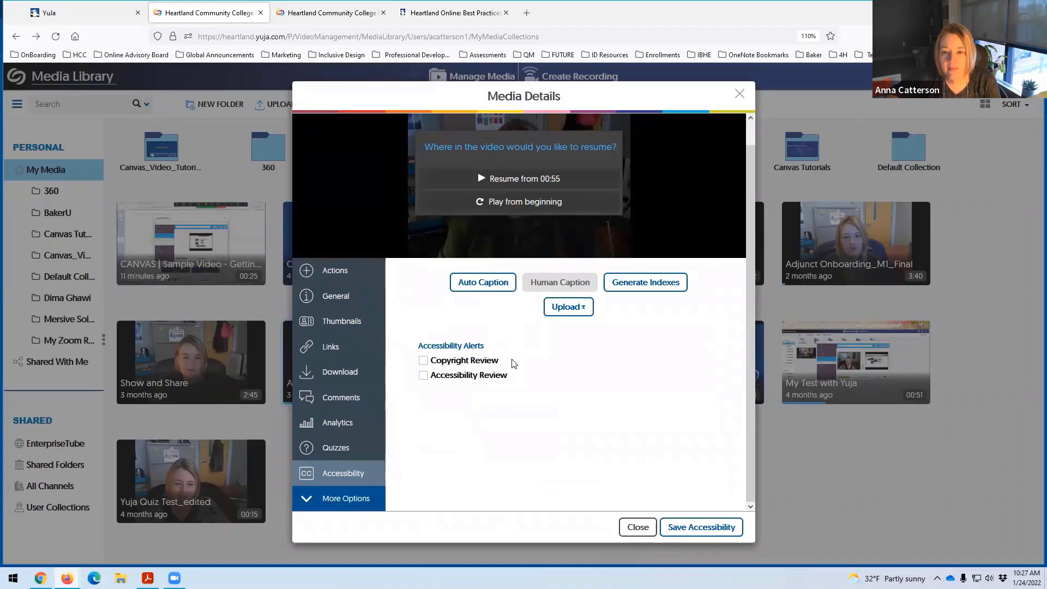
Step: Expand the additional options in the media details and review the video's syndication choices for social platforms
scroll(518, 338, "up", 1)
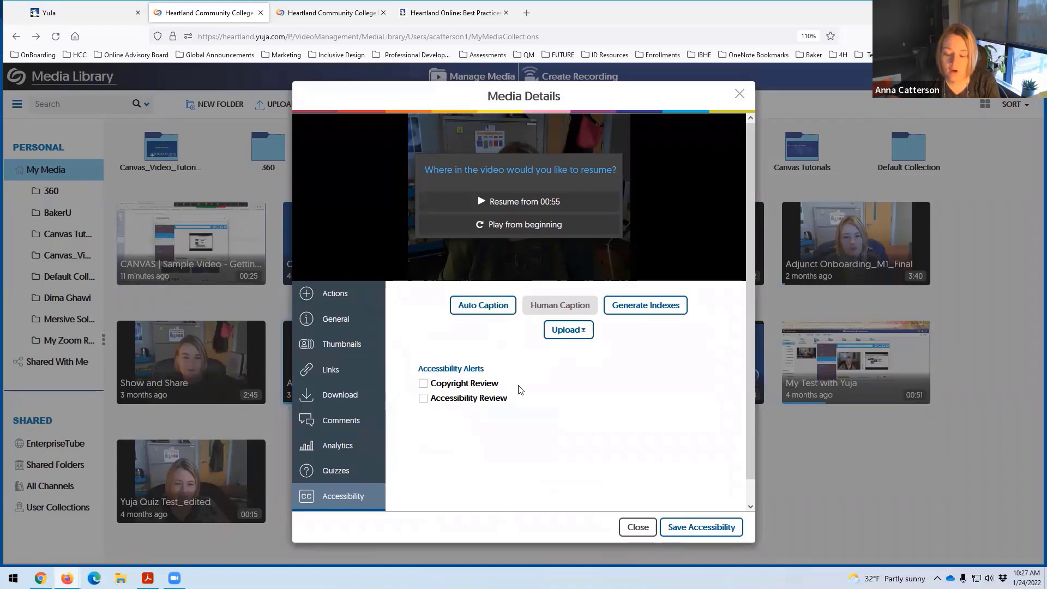
scroll(491, 425, "down", 1)
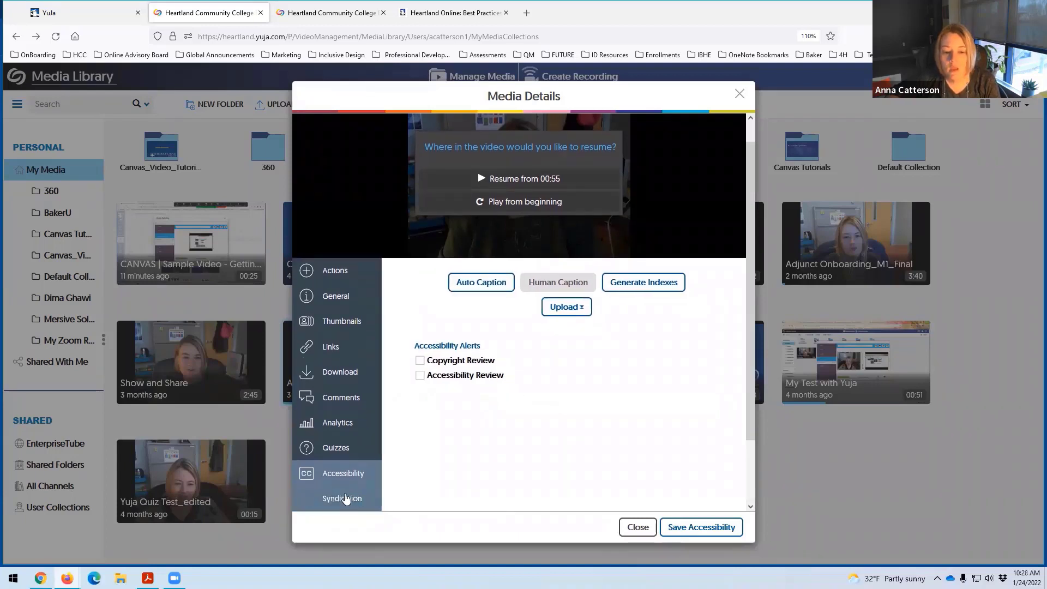
scroll(345, 498, "down", 3)
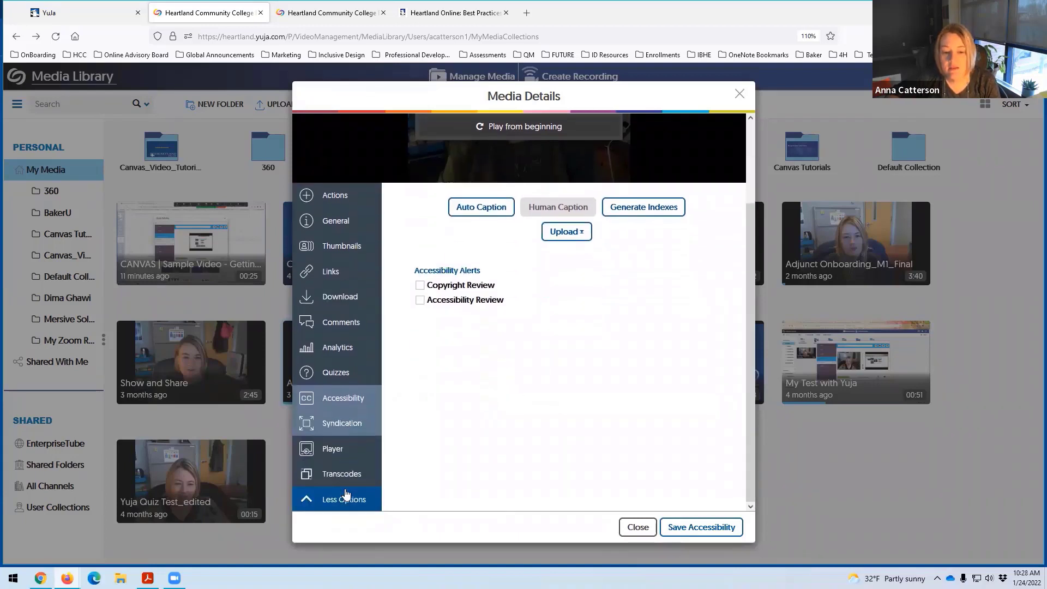
left_click(363, 431)
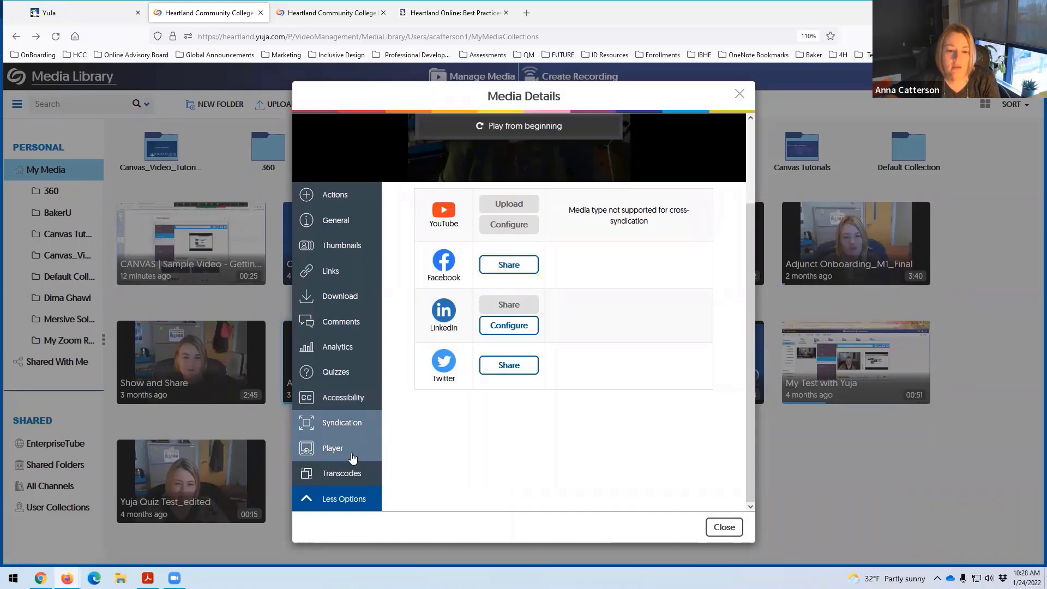
Step: Review the video's player settings, checking the choices for media player branding and pre-roll video
left_click(352, 457)
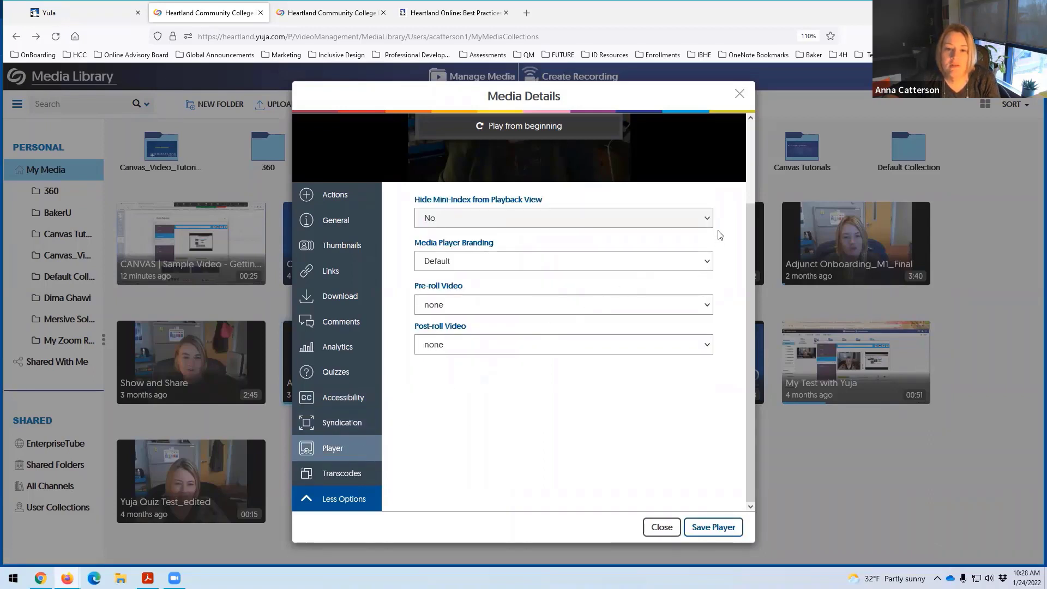
left_click(707, 260)
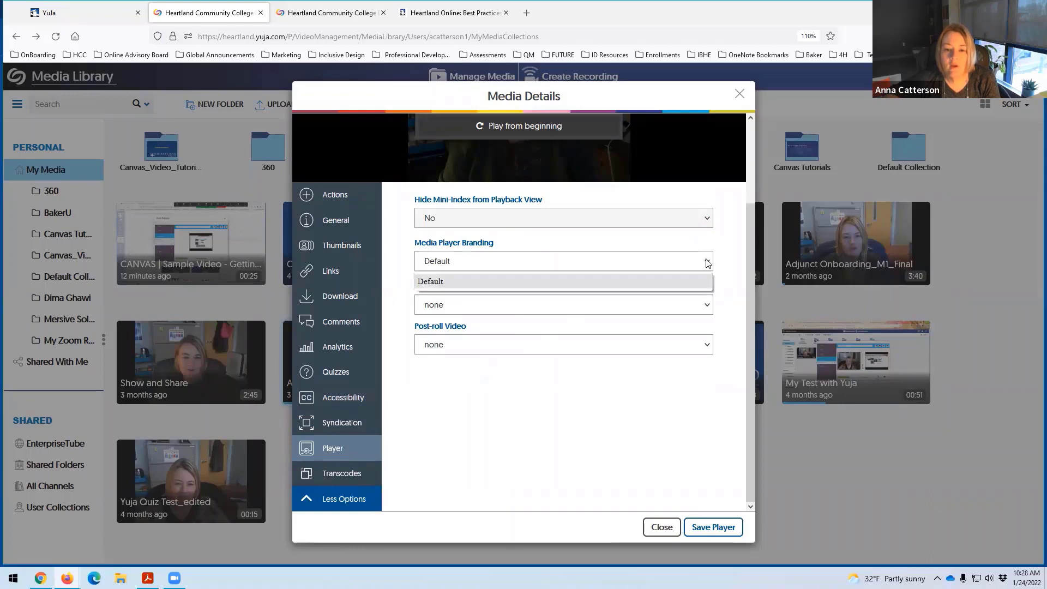
left_click(707, 263)
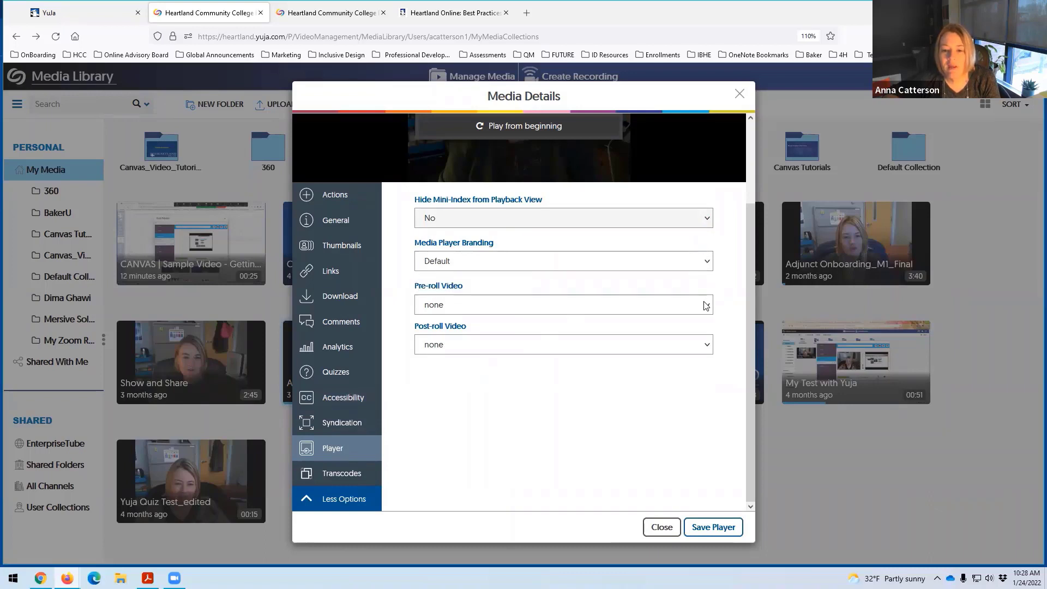
left_click(706, 305)
left_click(706, 305)
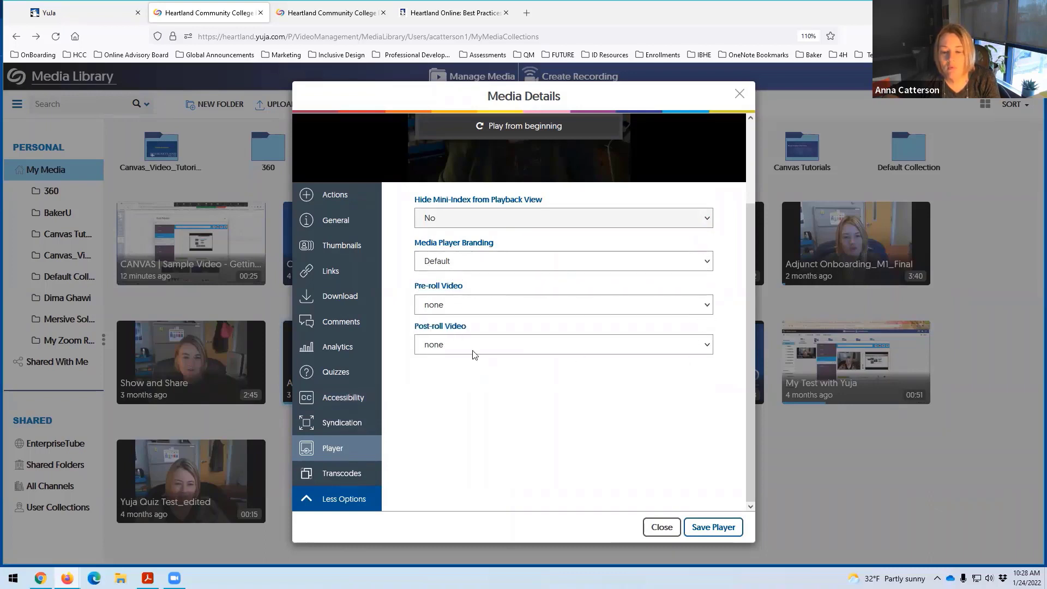
Step: Look over the publish, share, move, replace and delete actions for the video, and close its media details
scroll(497, 390, "up", 2)
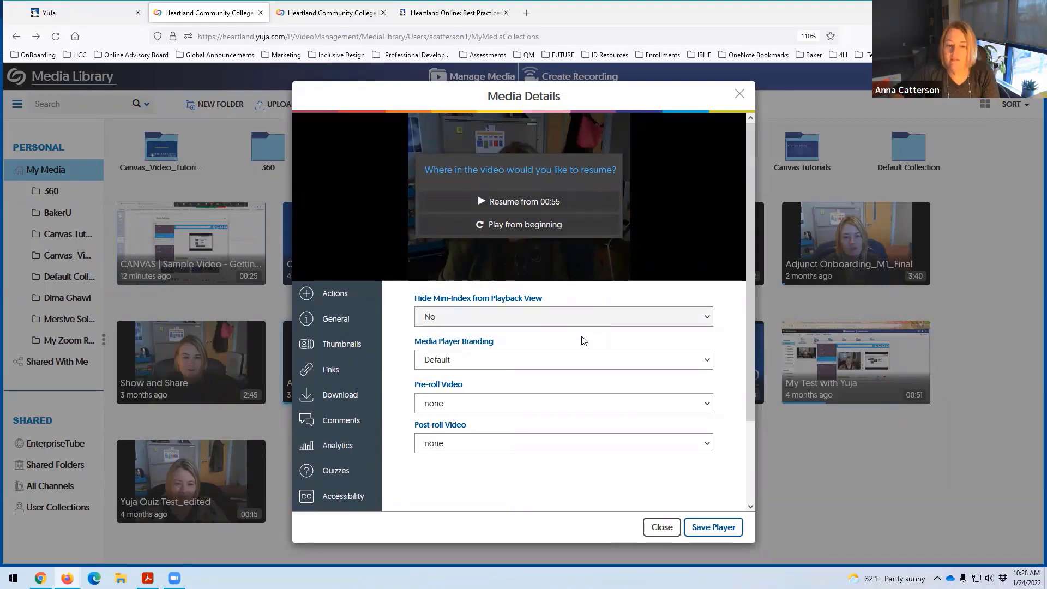
scroll(358, 371, "down", 2)
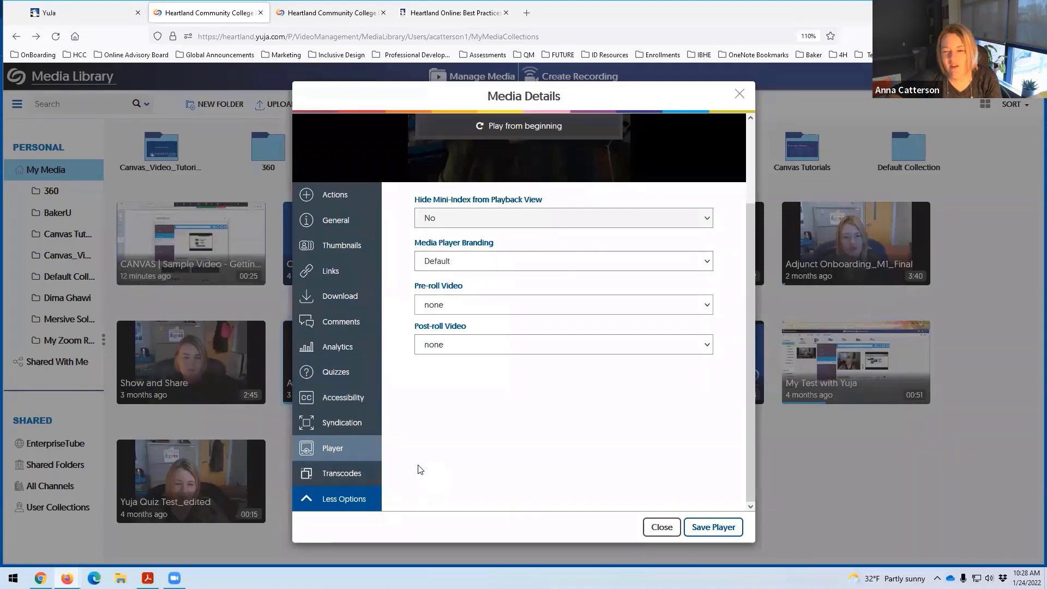
scroll(386, 455, "up", 2)
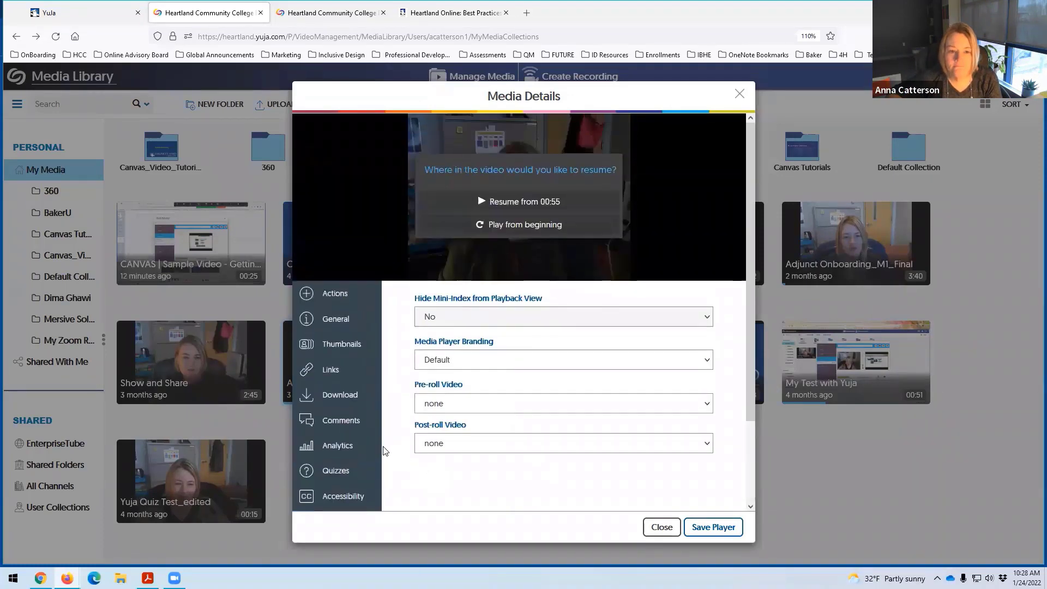
mouse_move(308, 298)
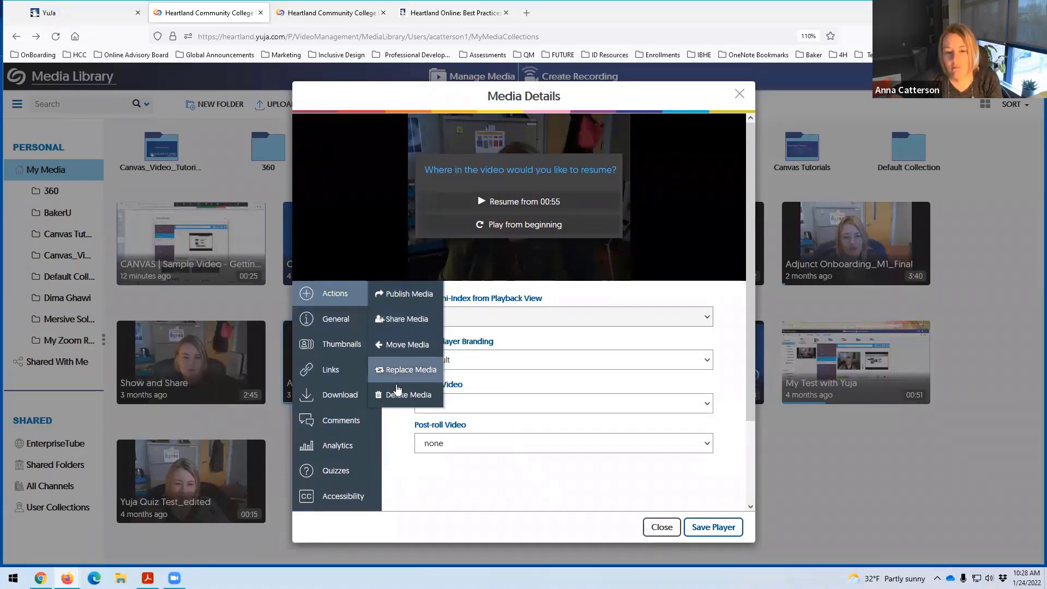
left_click(657, 523)
mouse_move(584, 343)
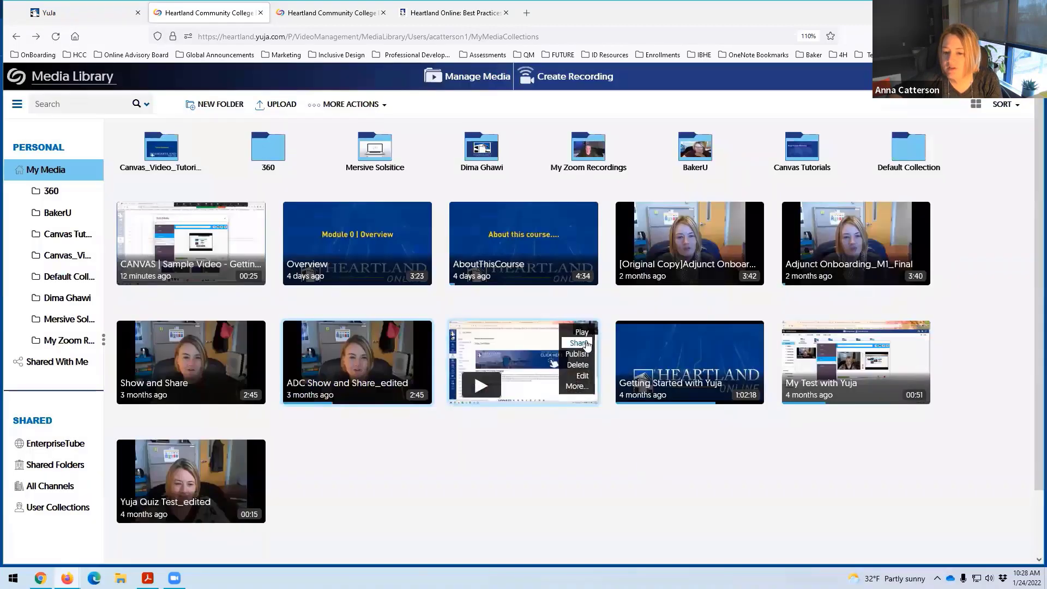